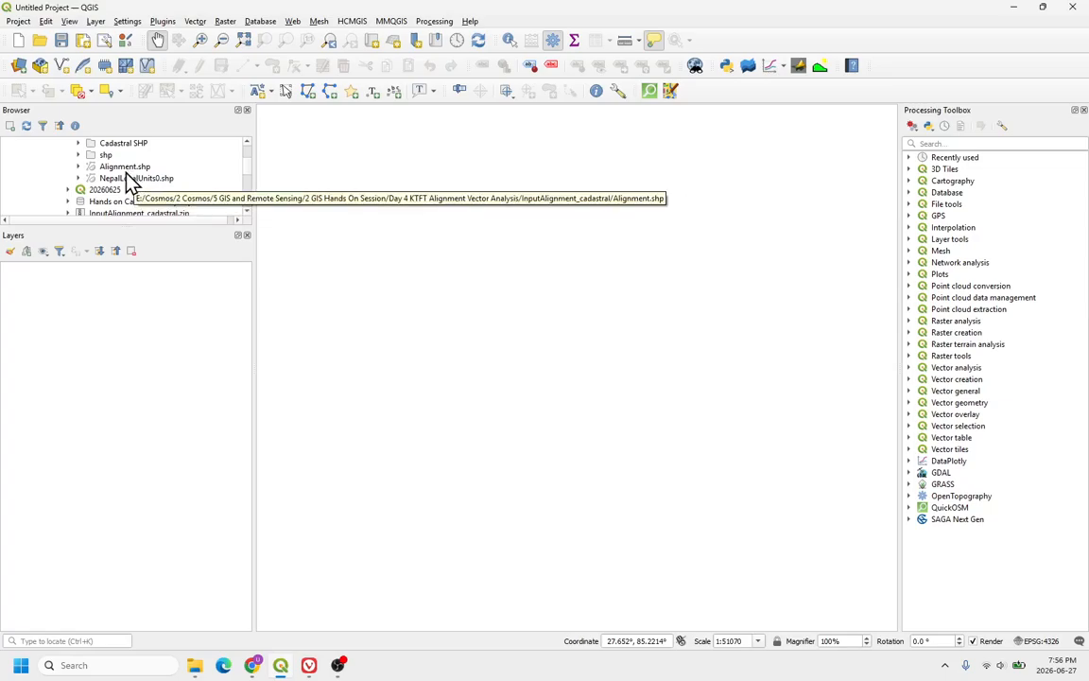
Step: Add the Alignment.shp and cadastral.shp shapefiles from the browser to the map
{"action": "double_click", "coordinate": [125, 167]}
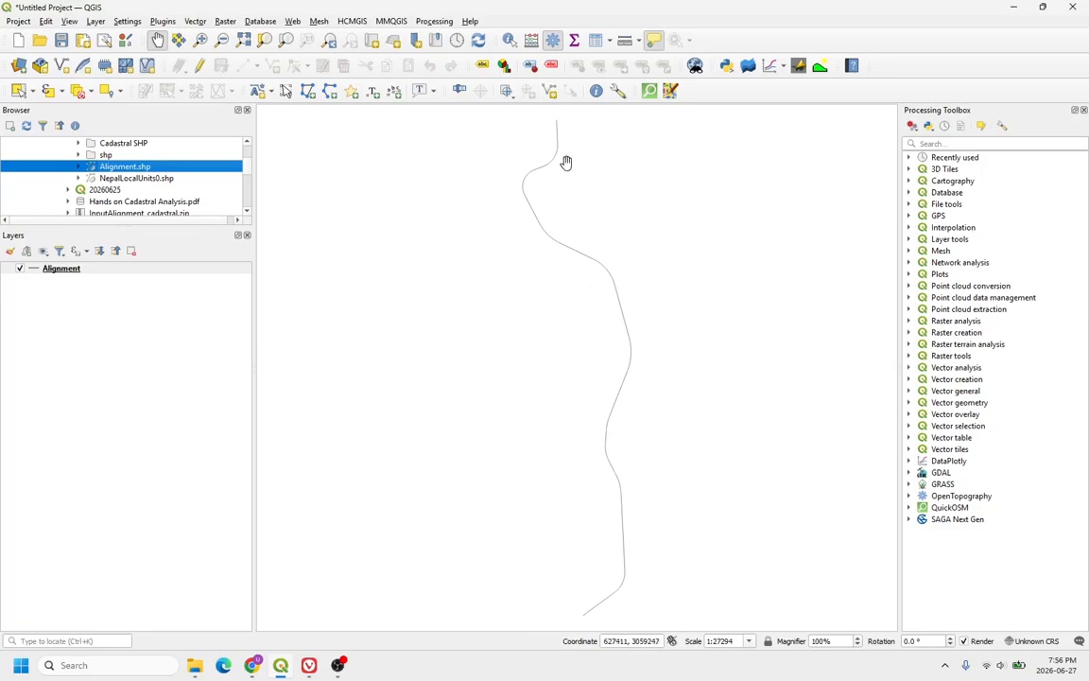
{"action": "left_click", "coordinate": [77, 142]}
{"action": "double_click", "coordinate": [135, 157]}
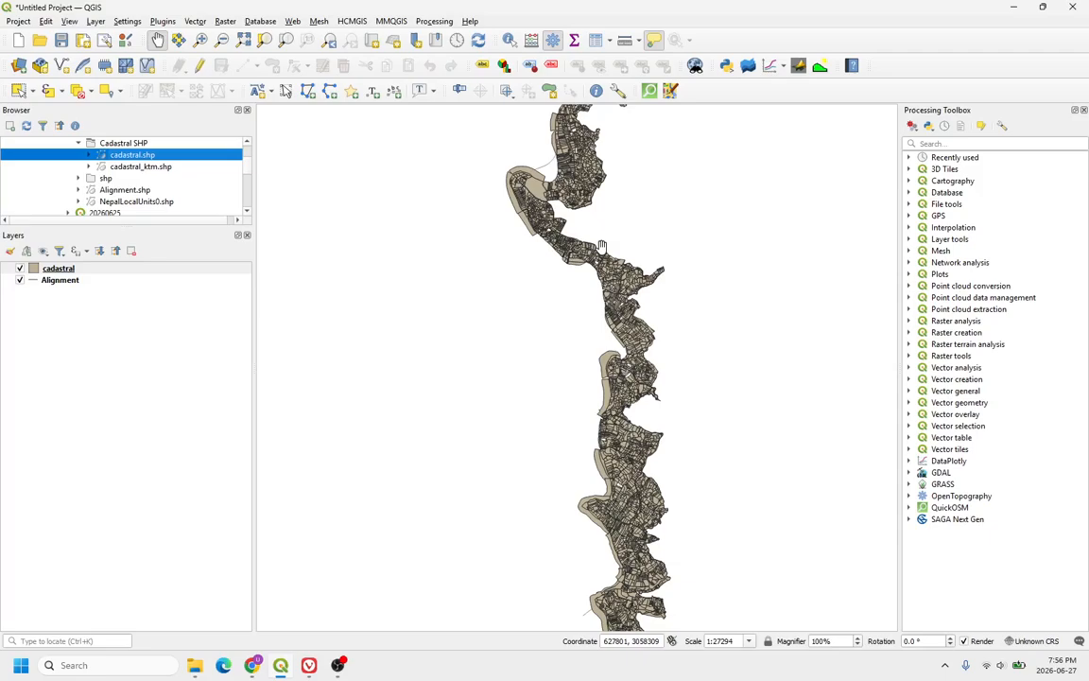
Step: Reorder the layers so Alignment sits above the cadastral layer
{"action": "left_click_drag", "start_coordinate": [581, 279], "coordinate": [528, 350]}
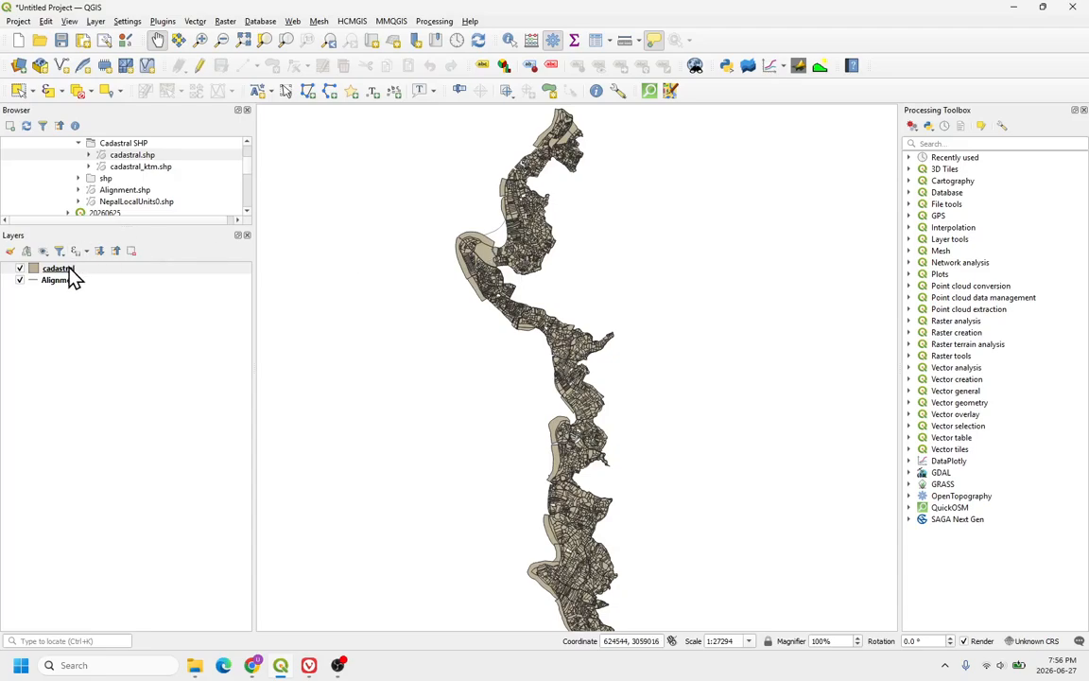
{"action": "left_click_drag", "start_coordinate": [72, 270], "coordinate": [111, 294]}
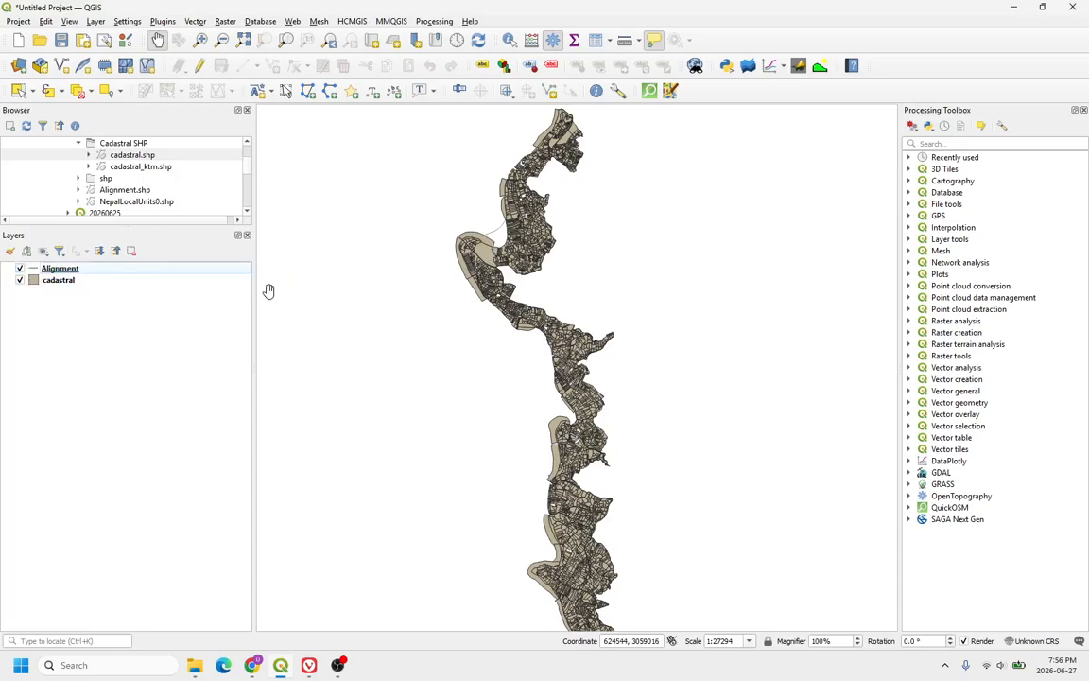
Step: Add the NepalLocalUnits0.shp shapefile to the layers list
{"action": "scroll", "coordinate": [480, 241], "scroll_direction": "up", "scroll_amount": 4}
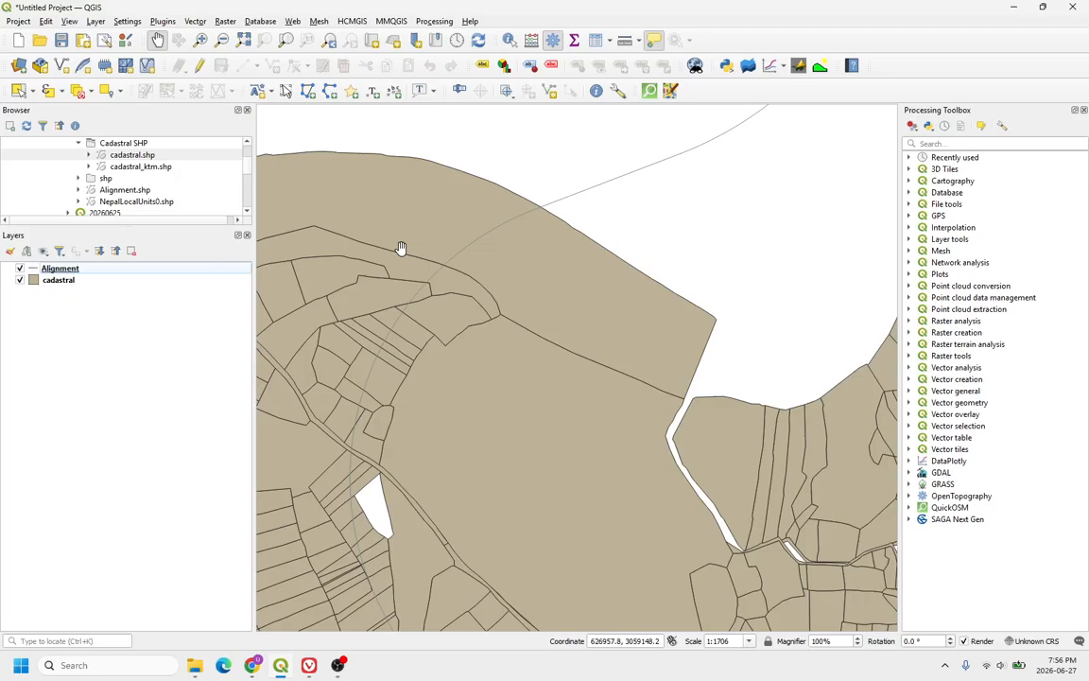
{"action": "scroll", "coordinate": [457, 240], "scroll_direction": "down", "scroll_amount": 2}
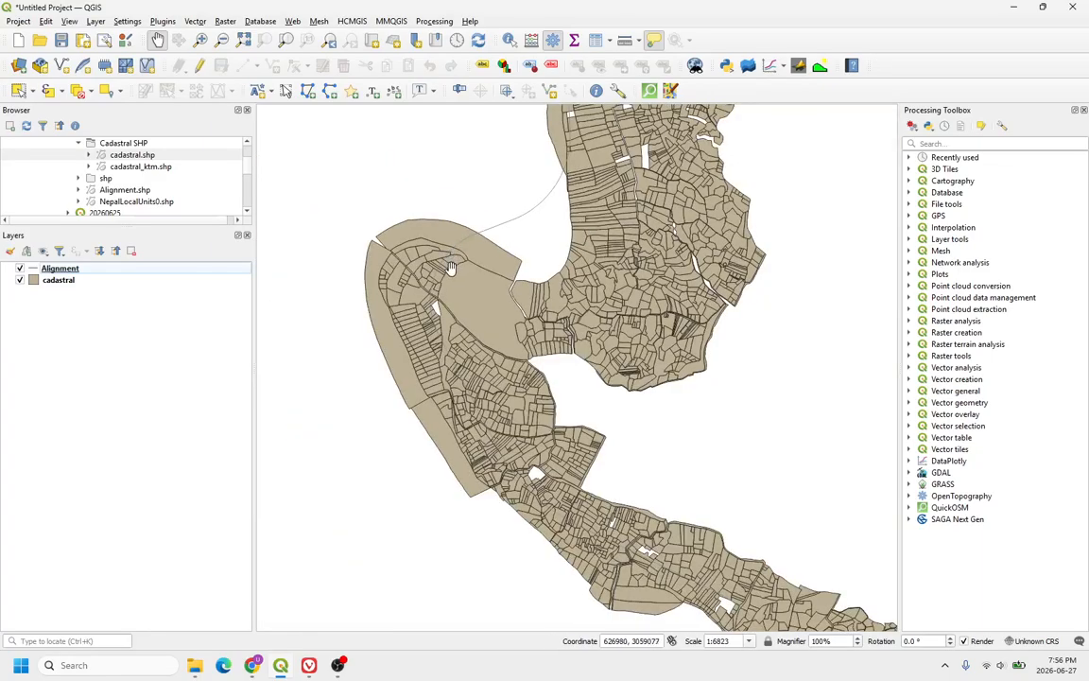
{"action": "scroll", "coordinate": [451, 268], "scroll_direction": "up", "scroll_amount": 1}
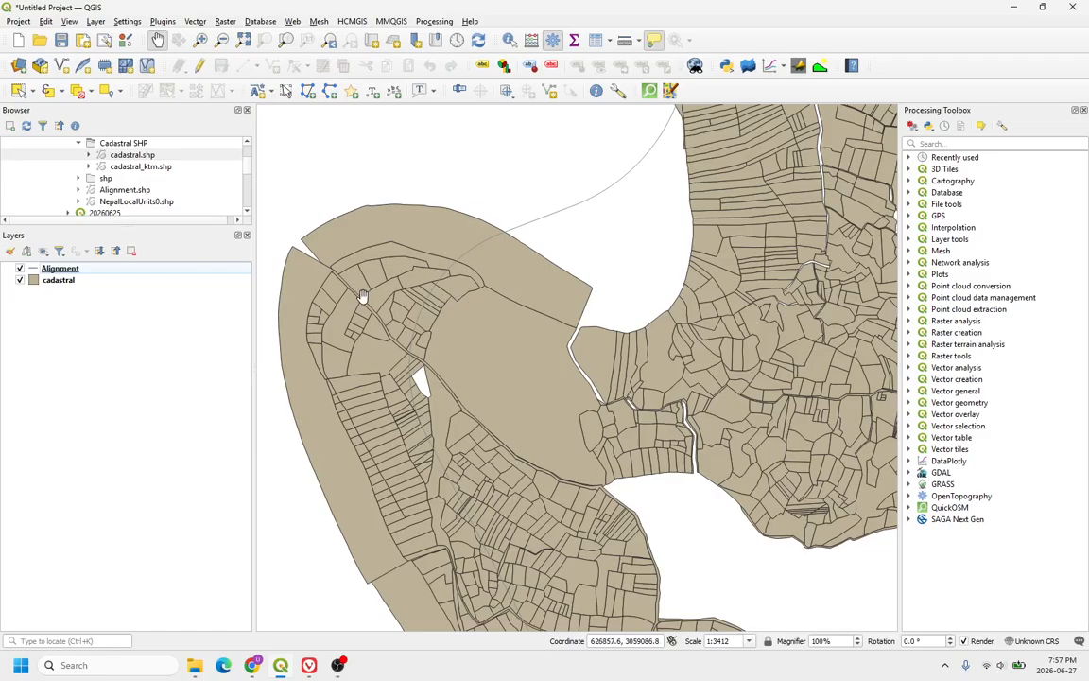
{"action": "scroll", "coordinate": [379, 300], "scroll_direction": "down", "scroll_amount": 1}
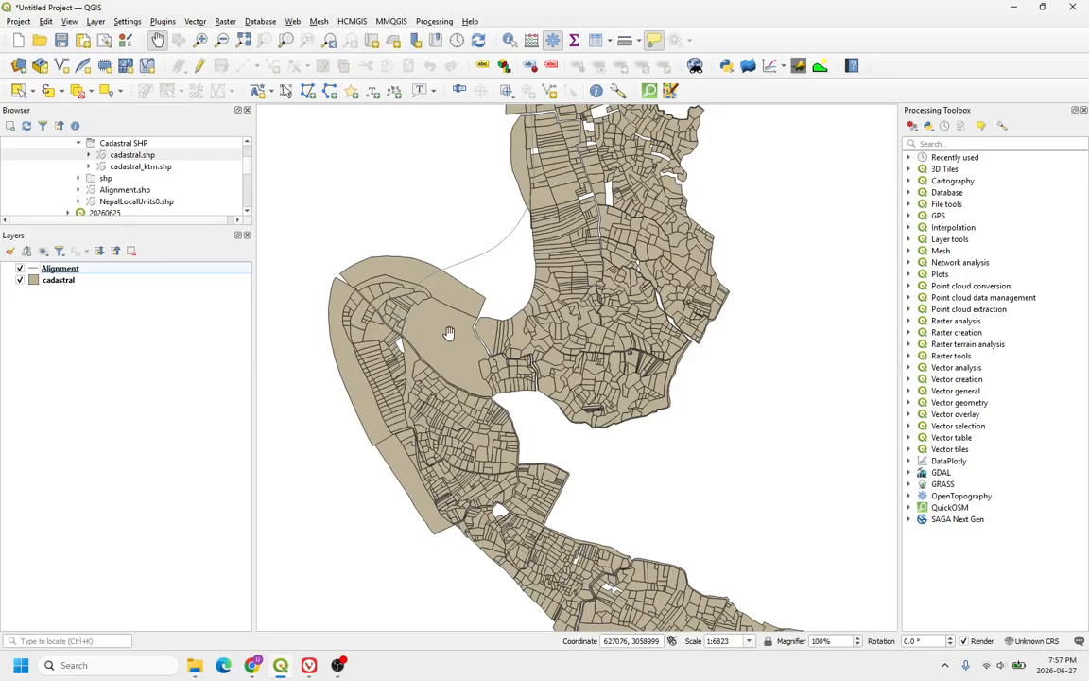
{"action": "scroll", "coordinate": [425, 323], "scroll_direction": "up", "scroll_amount": 1}
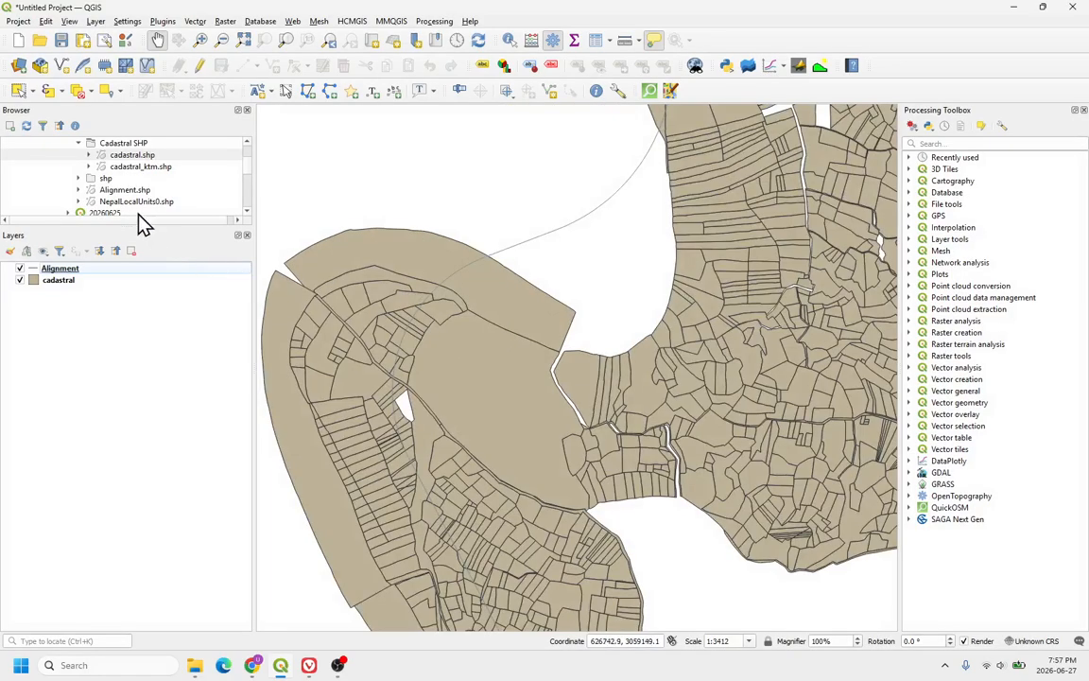
{"action": "left_click_drag", "start_coordinate": [131, 203], "coordinate": [152, 312]}
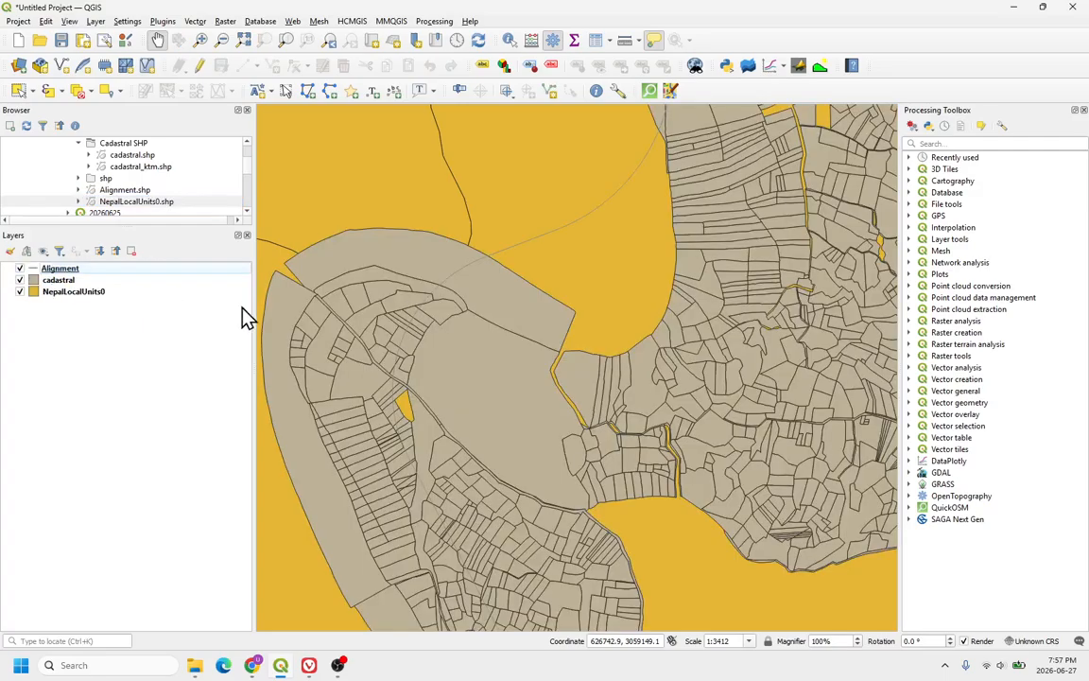
Step: Hide the Alignment layer and toggle the cadastral layer off and back on
{"action": "scroll", "coordinate": [452, 340], "scroll_direction": "down", "scroll_amount": 4}
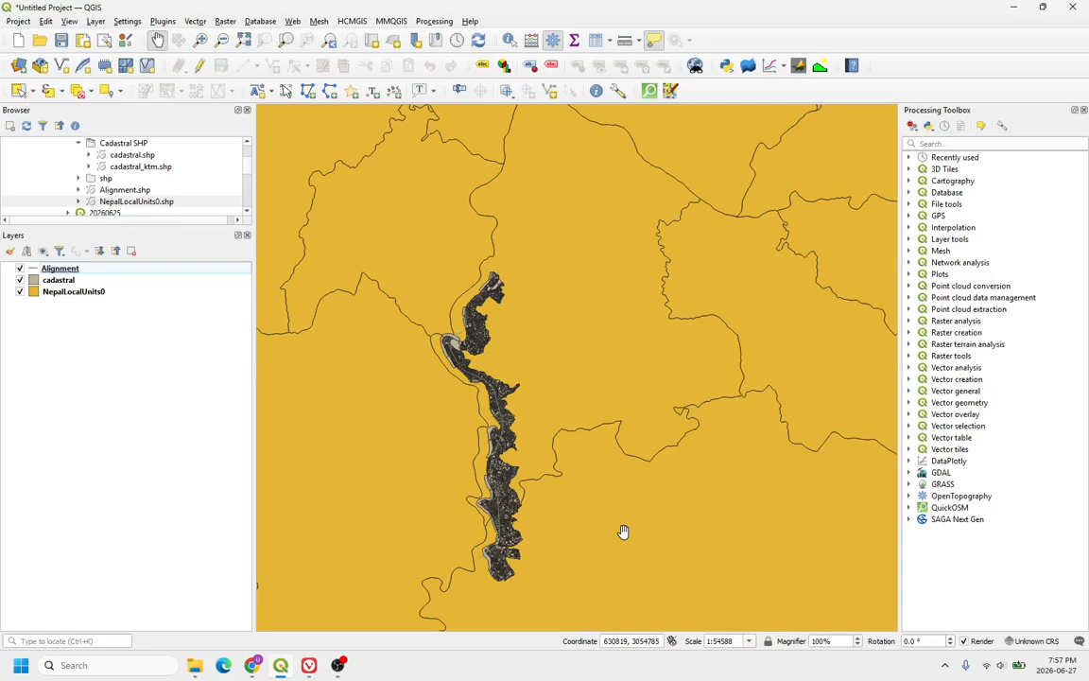
{"action": "left_click", "coordinate": [19, 269]}
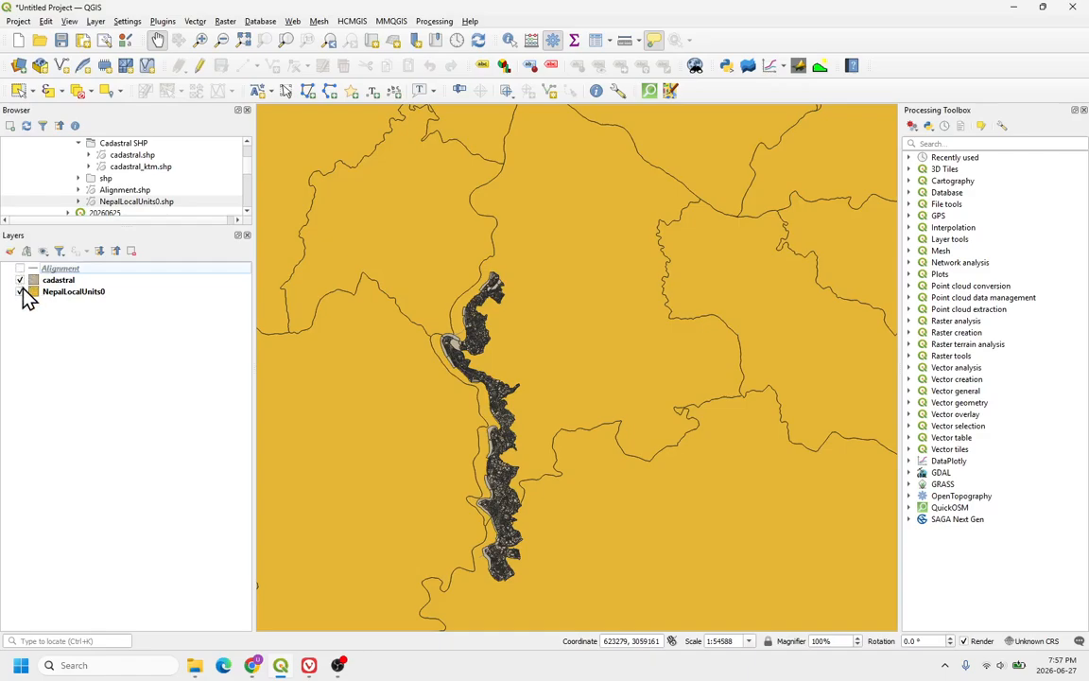
{"action": "left_click", "coordinate": [20, 281]}
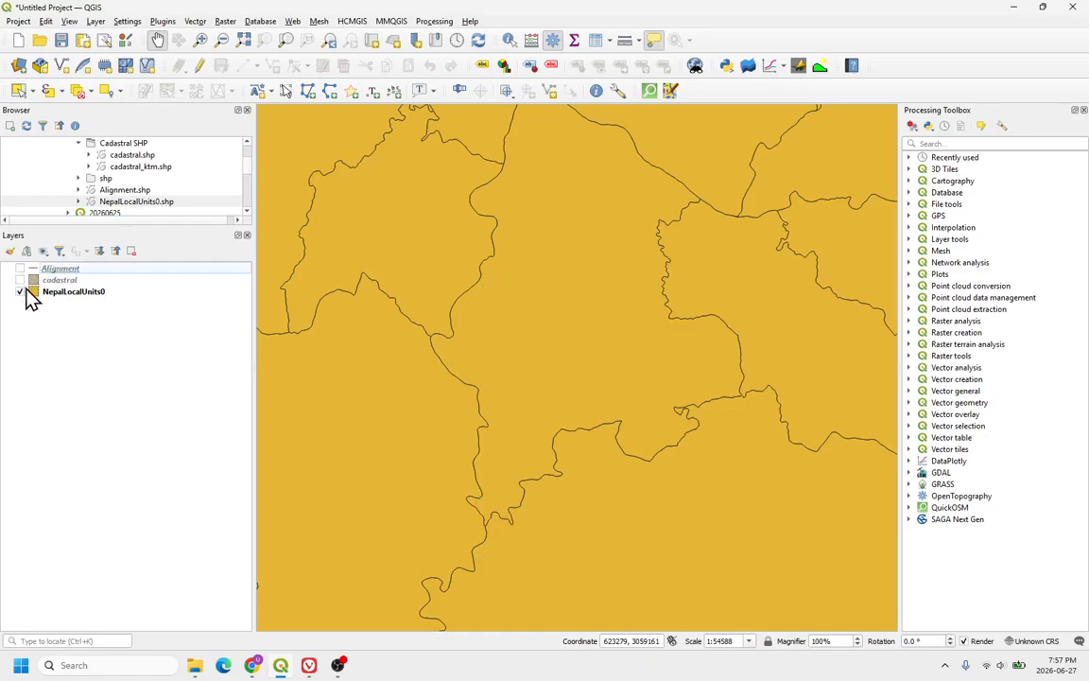
{"action": "left_click", "coordinate": [20, 280]}
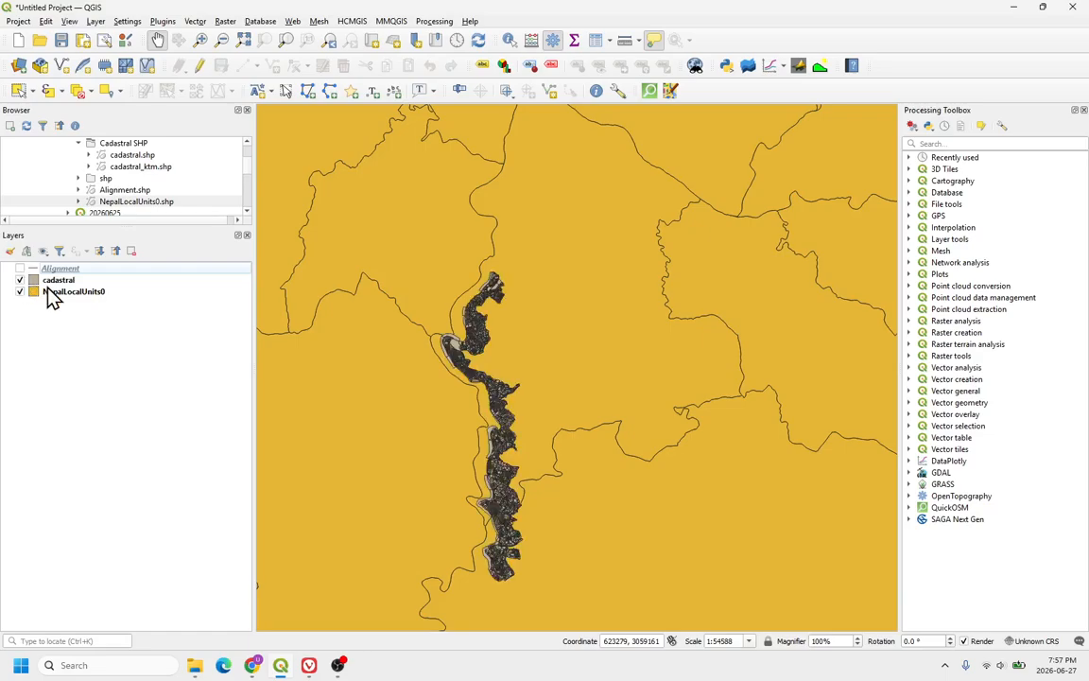
Step: Open the cadastral layer's attribute table, scroll through its records, and close it
{"action": "right_click", "coordinate": [48, 283]}
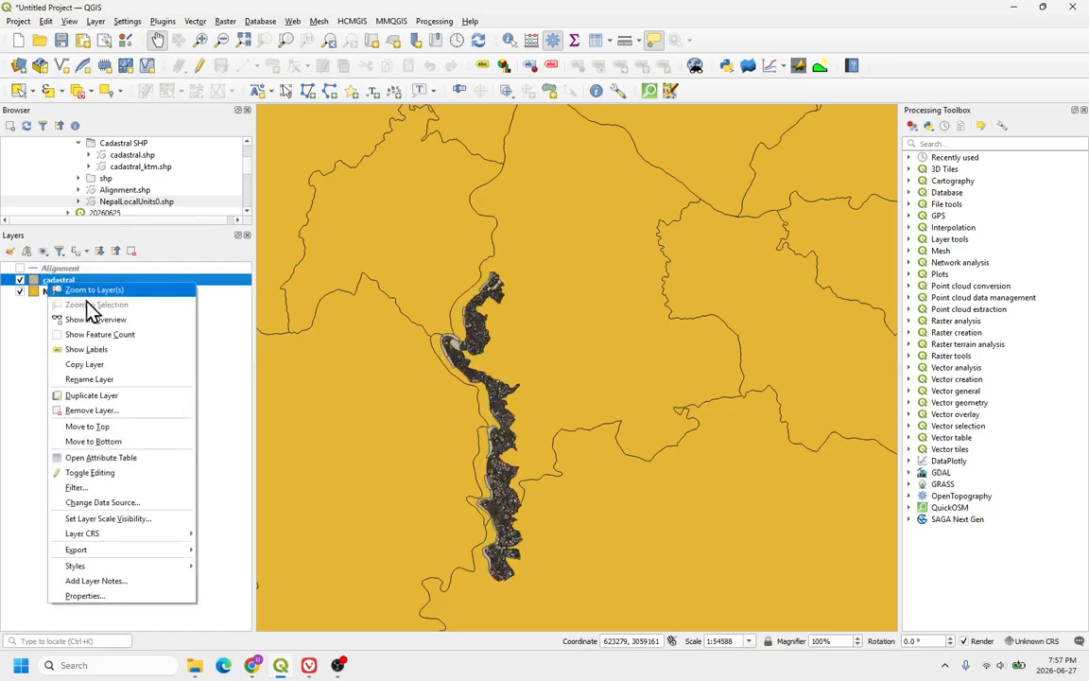
{"action": "left_click", "coordinate": [100, 458]}
{"action": "scroll", "coordinate": [329, 303], "scroll_direction": "down", "scroll_amount": 11}
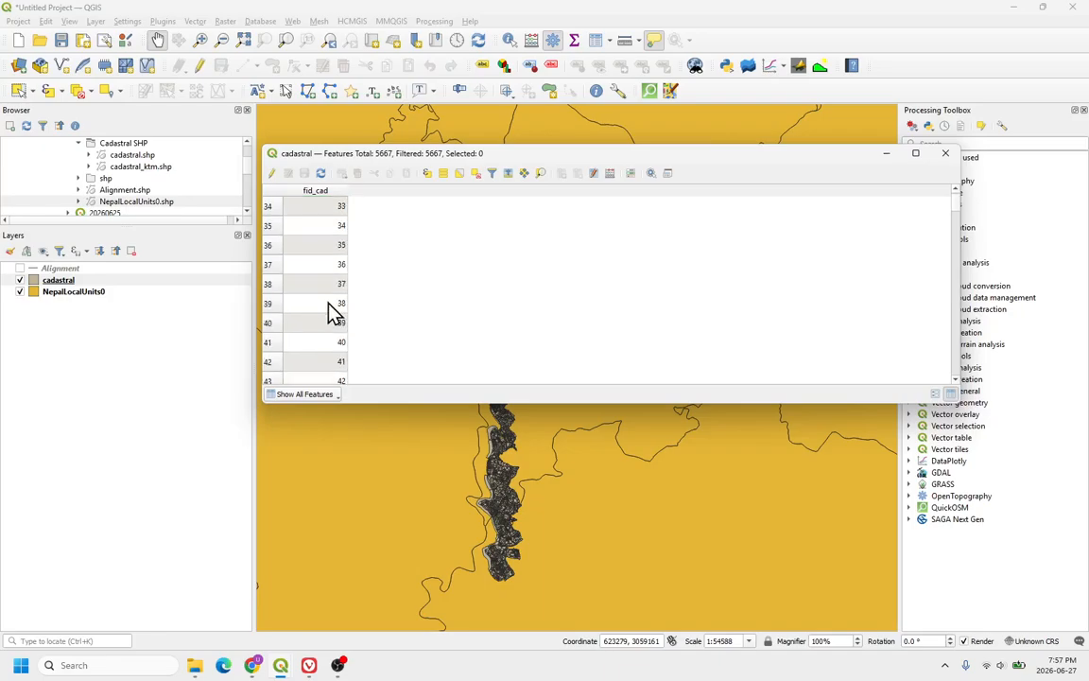
{"action": "scroll", "coordinate": [328, 302], "scroll_direction": "up", "scroll_amount": 11}
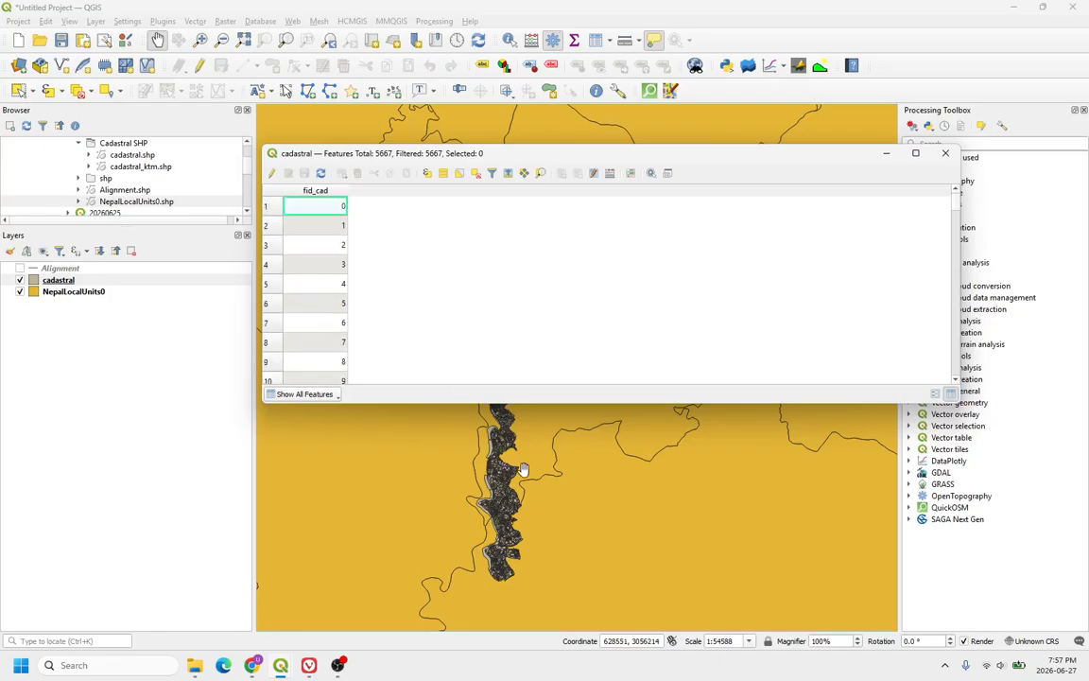
{"action": "scroll", "coordinate": [501, 435], "scroll_direction": "up", "scroll_amount": 1}
{"action": "scroll", "coordinate": [501, 435], "scroll_direction": "up", "scroll_amount": 3}
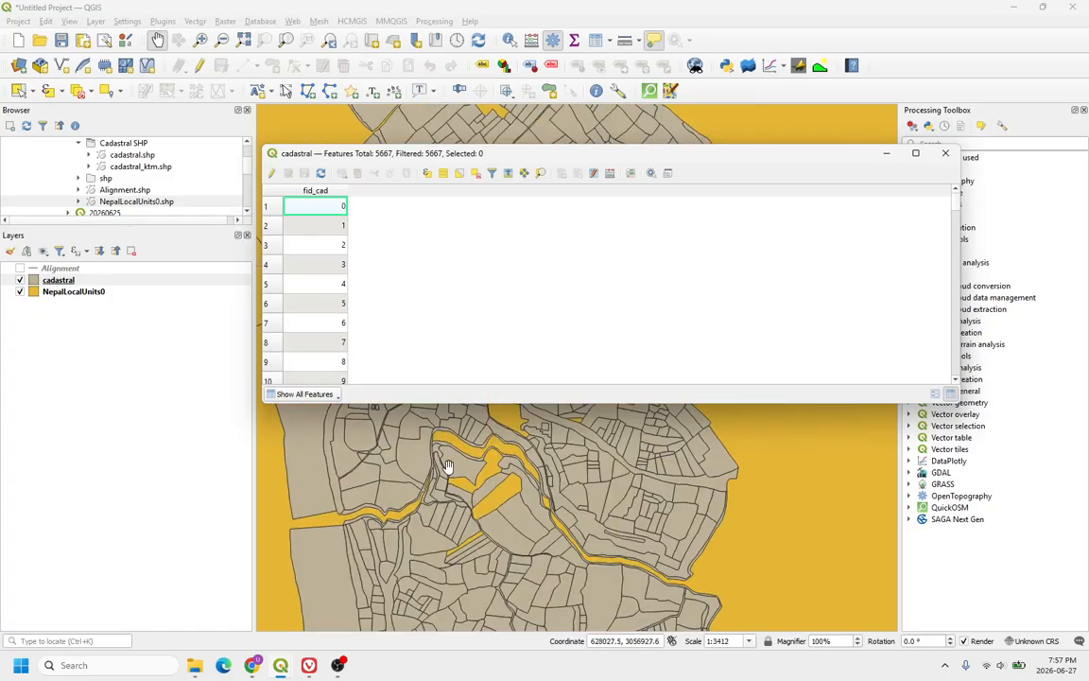
{"action": "scroll", "coordinate": [449, 463], "scroll_direction": "down", "scroll_amount": 1}
{"action": "scroll", "coordinate": [454, 454], "scroll_direction": "up", "scroll_amount": 1}
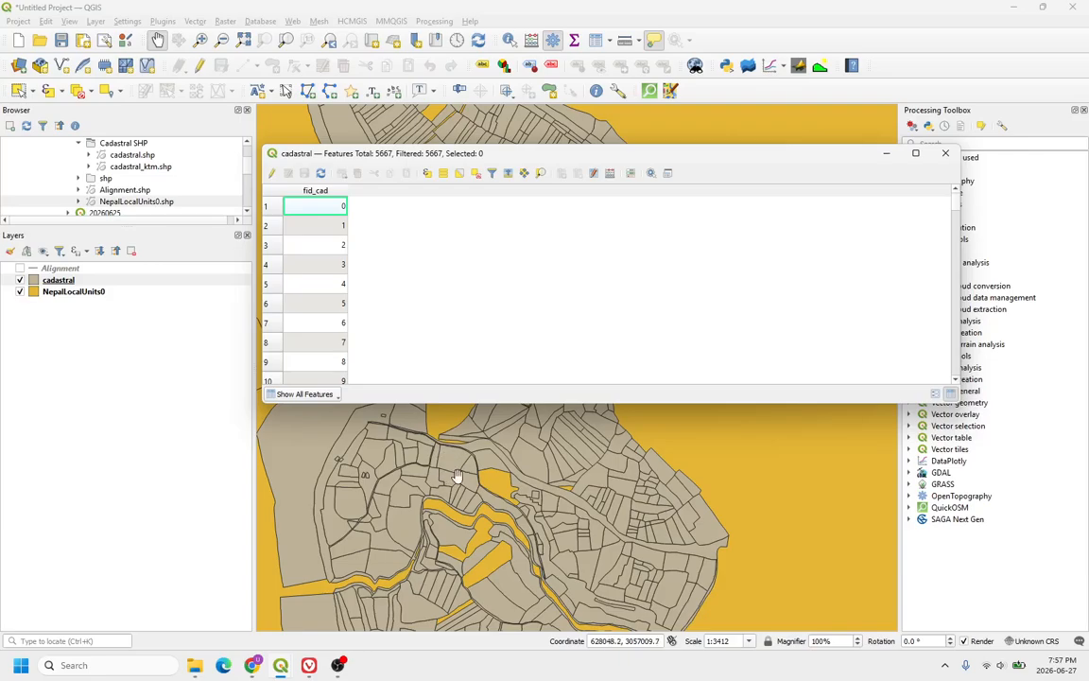
{"action": "left_click", "coordinate": [944, 154]}
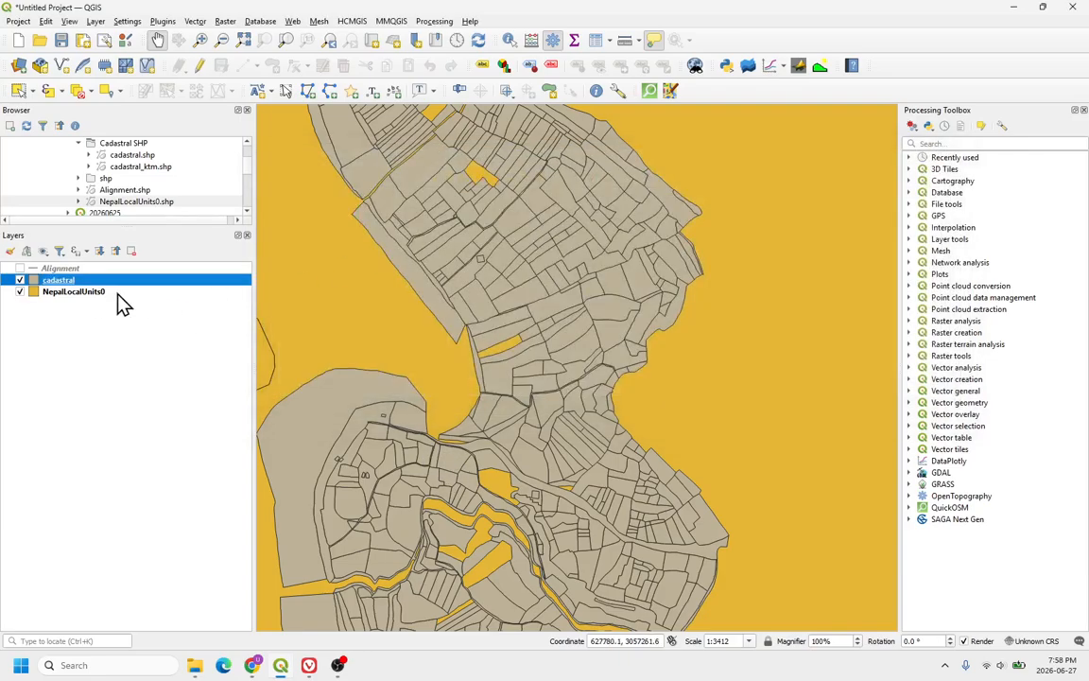
Step: Show the Alignment layer and hide the NepalLocalUnits0 layer
{"action": "left_click", "coordinate": [20, 268]}
{"action": "left_click", "coordinate": [20, 291]}
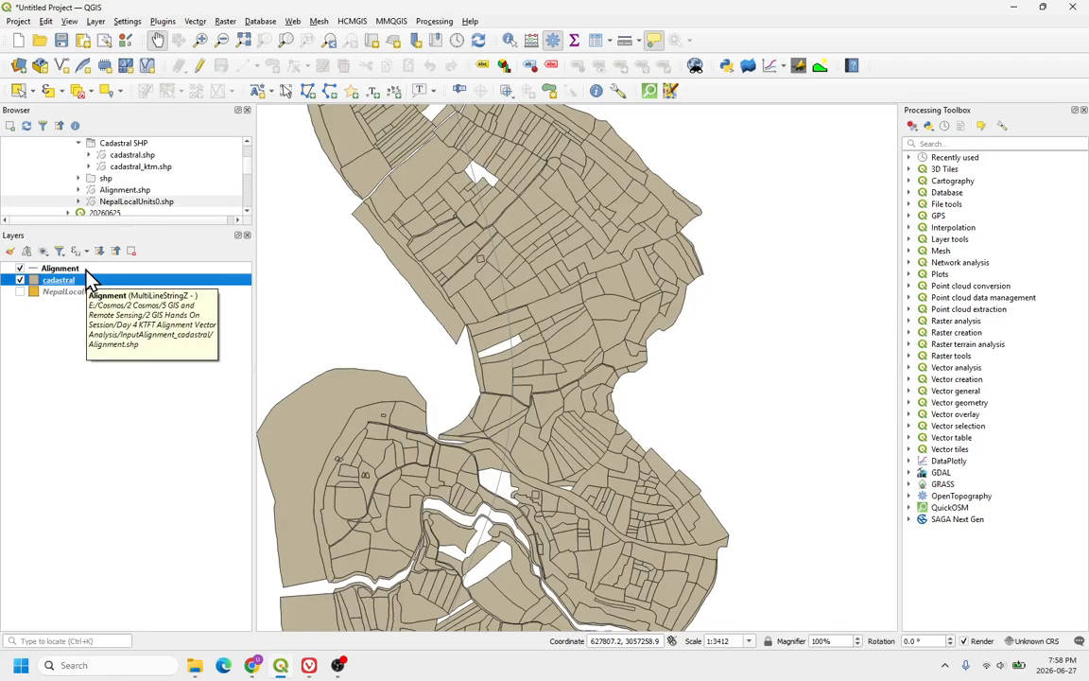
Step: Search the processing tools for buffer and open the Buffer algorithm
{"action": "left_click", "coordinate": [919, 143]}
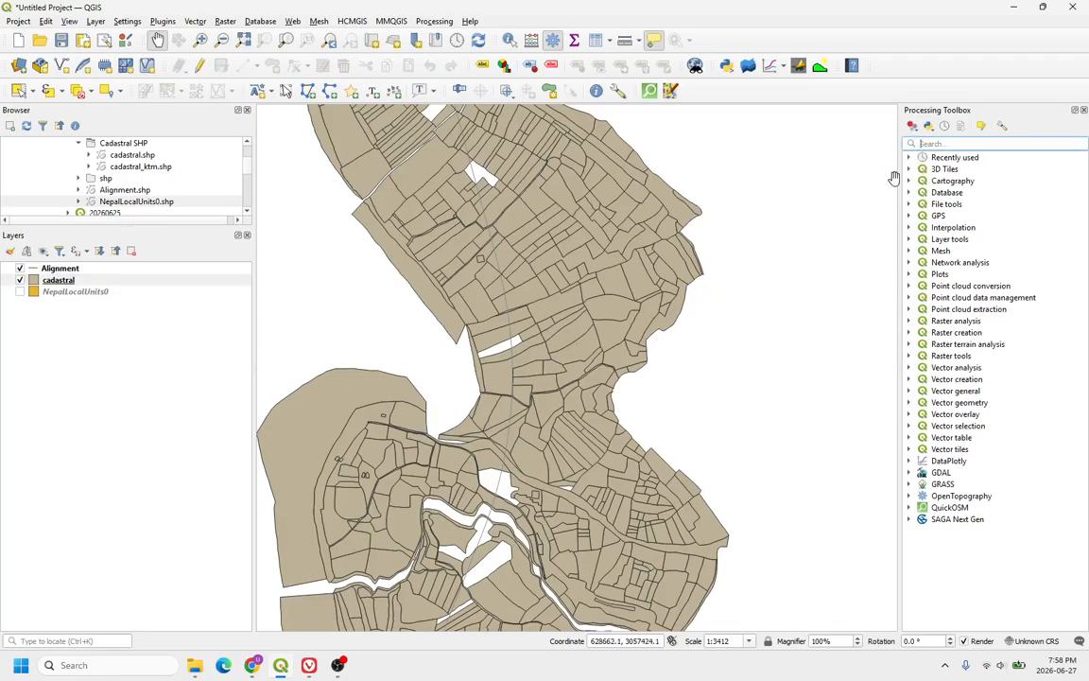
{"action": "mouse_move", "coordinate": [693, 266]}
{"action": "type", "text": "buffer"}
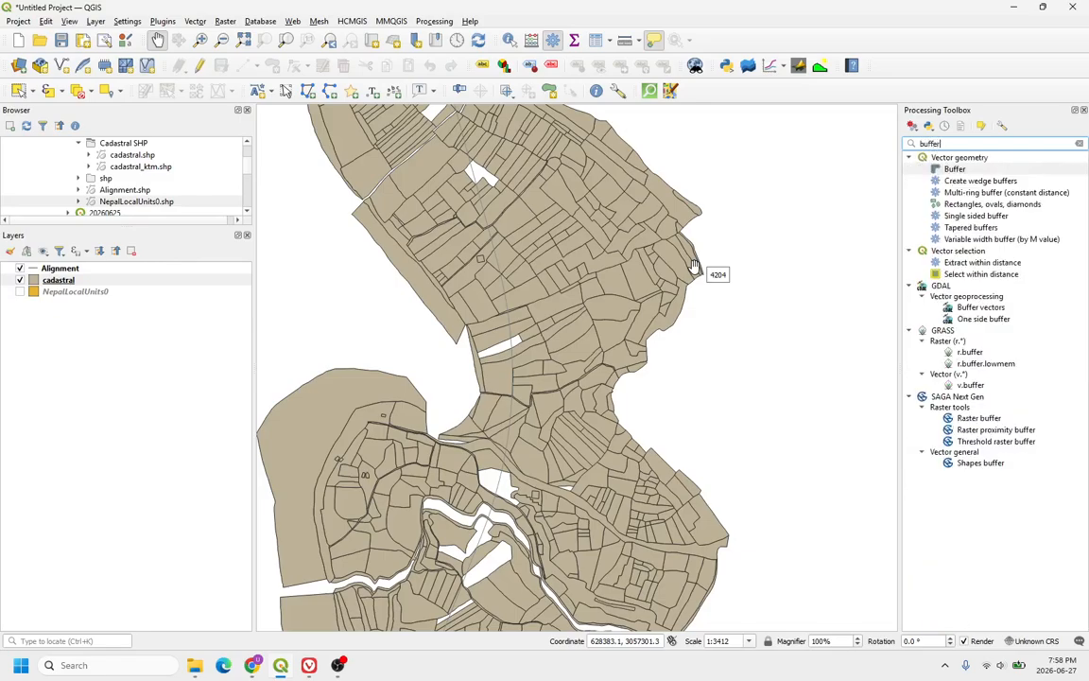
{"action": "double_click", "coordinate": [957, 169]}
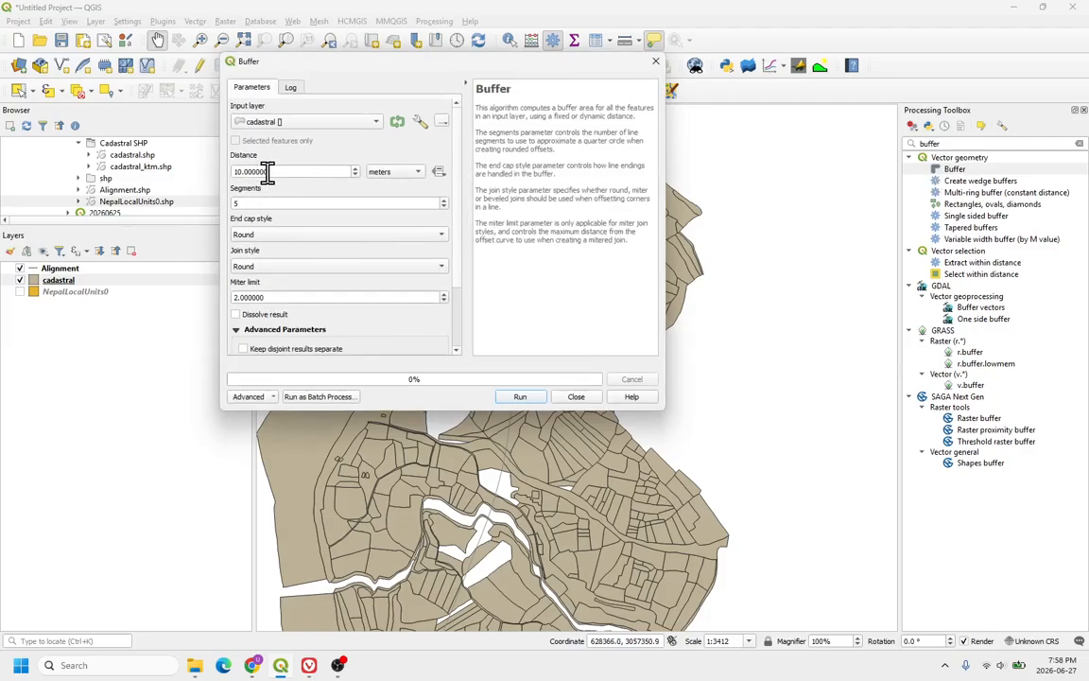
Step: Set the Buffer input layer to Alignment and the distance to 25 meters
{"action": "left_click_drag", "start_coordinate": [268, 171], "coordinate": [217, 174]}
{"action": "type", "text": "25"}
{"action": "left_click", "coordinate": [292, 121]}
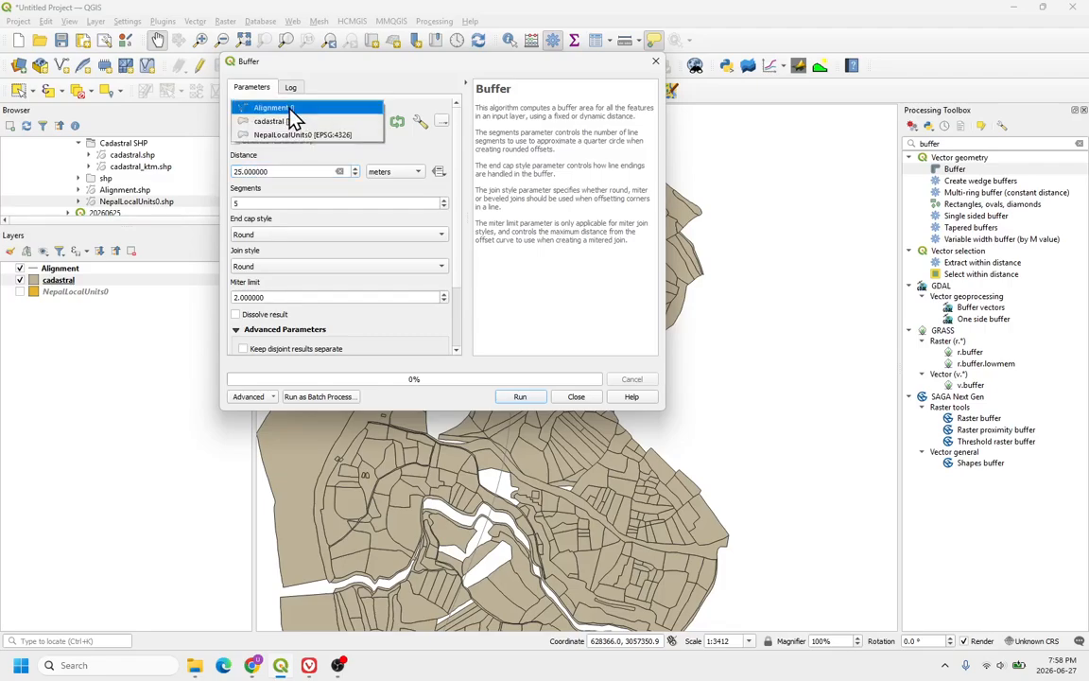
{"action": "left_click", "coordinate": [286, 105]}
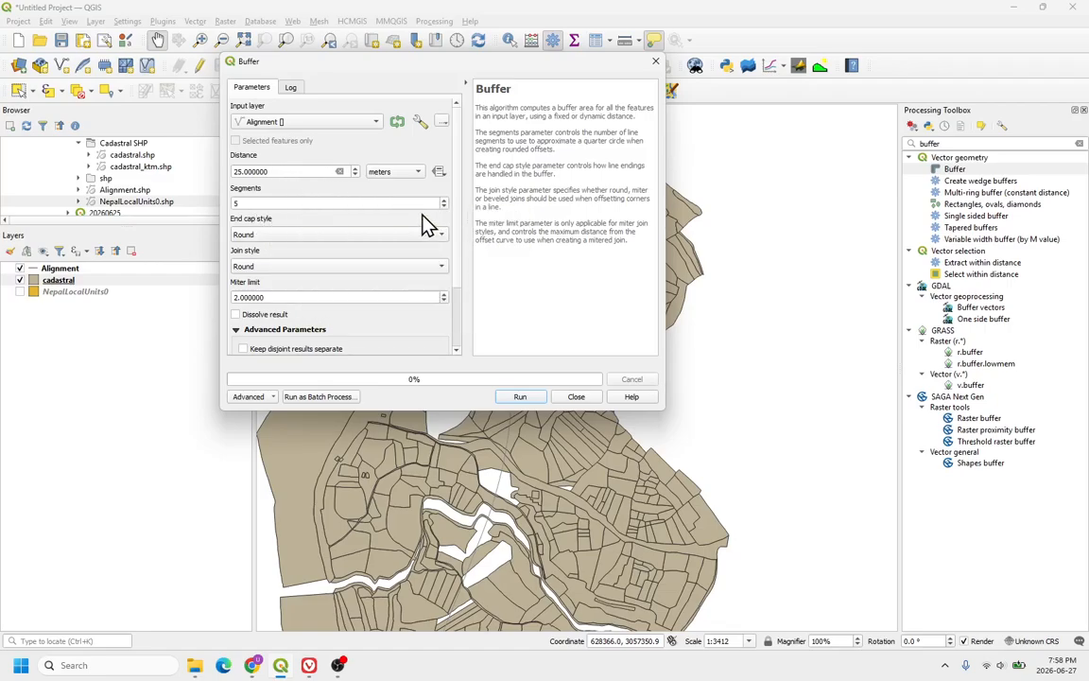
{"action": "left_click", "coordinate": [288, 131]}
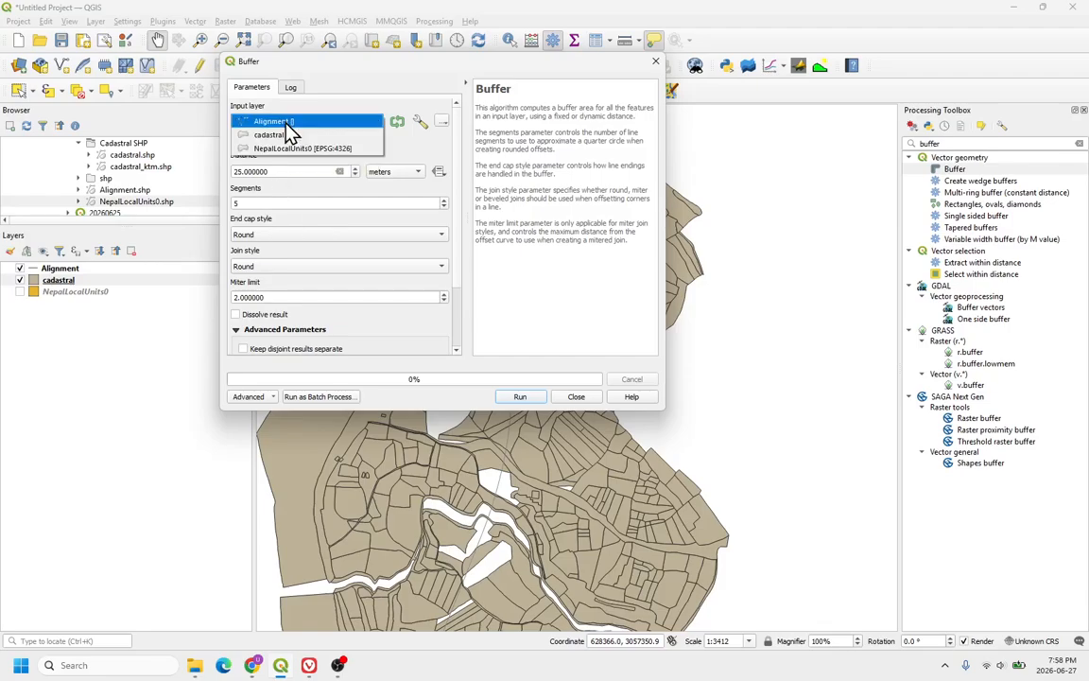
{"action": "left_click", "coordinate": [286, 130]}
{"action": "left_click_drag", "start_coordinate": [276, 171], "coordinate": [231, 171]}
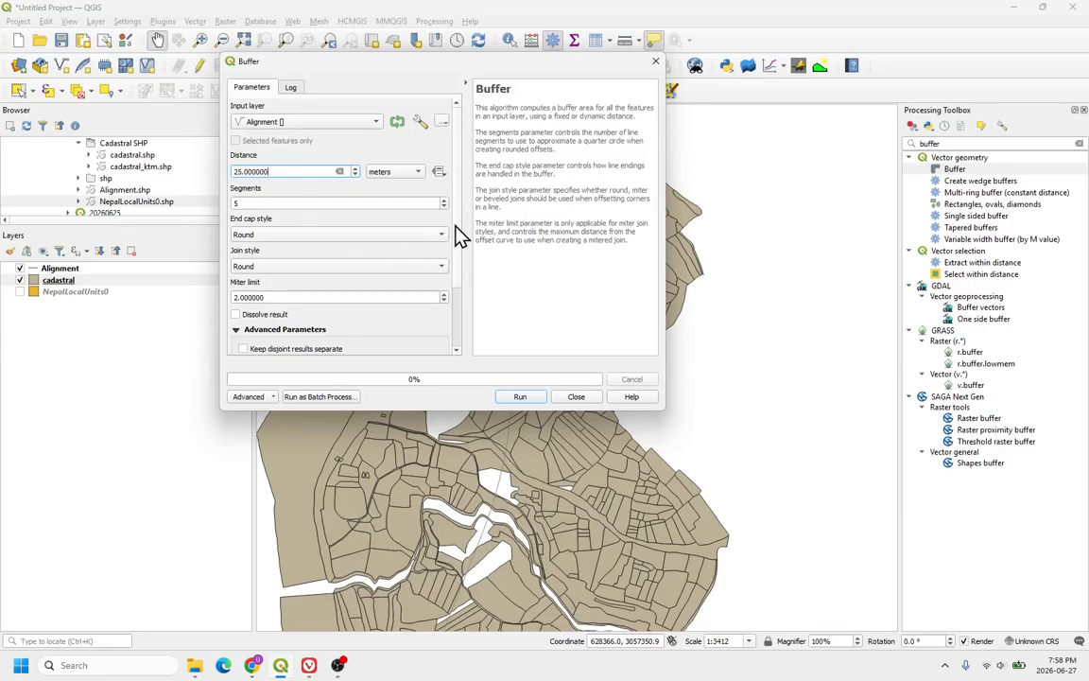
Step: Choose to save the buffer output to a file and create a new folder named hp2 in InputAlignment_cadastral
{"action": "scroll", "coordinate": [455, 234], "scroll_direction": "down", "scroll_amount": 2}
{"action": "left_click", "coordinate": [442, 303]}
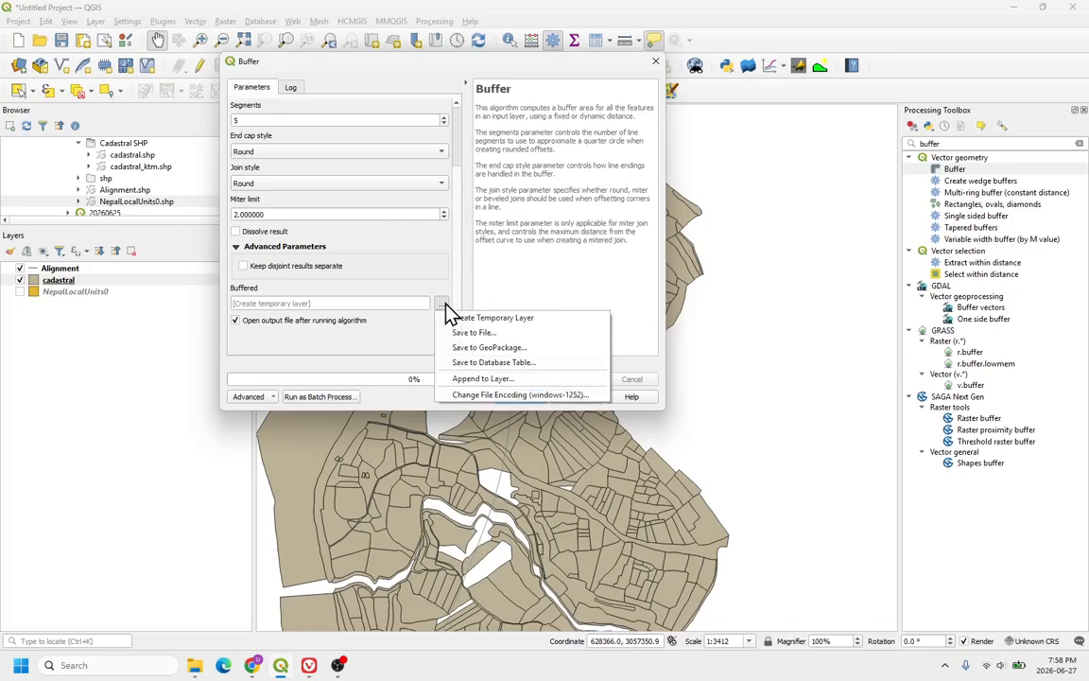
{"action": "left_click", "coordinate": [472, 332]}
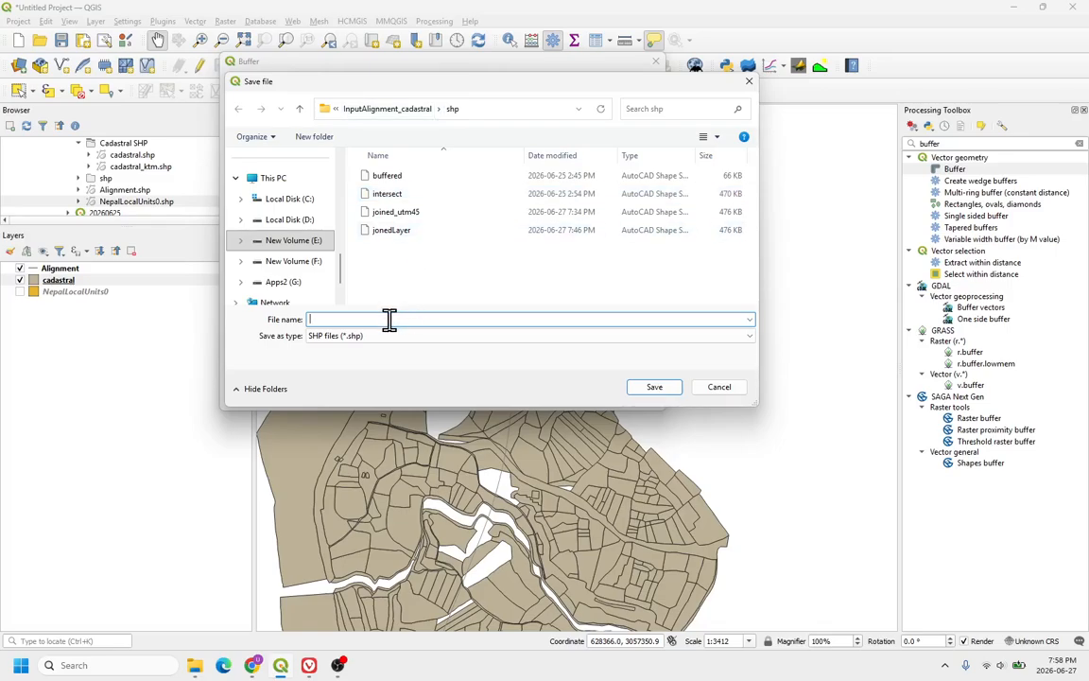
{"action": "left_click", "coordinate": [409, 116]}
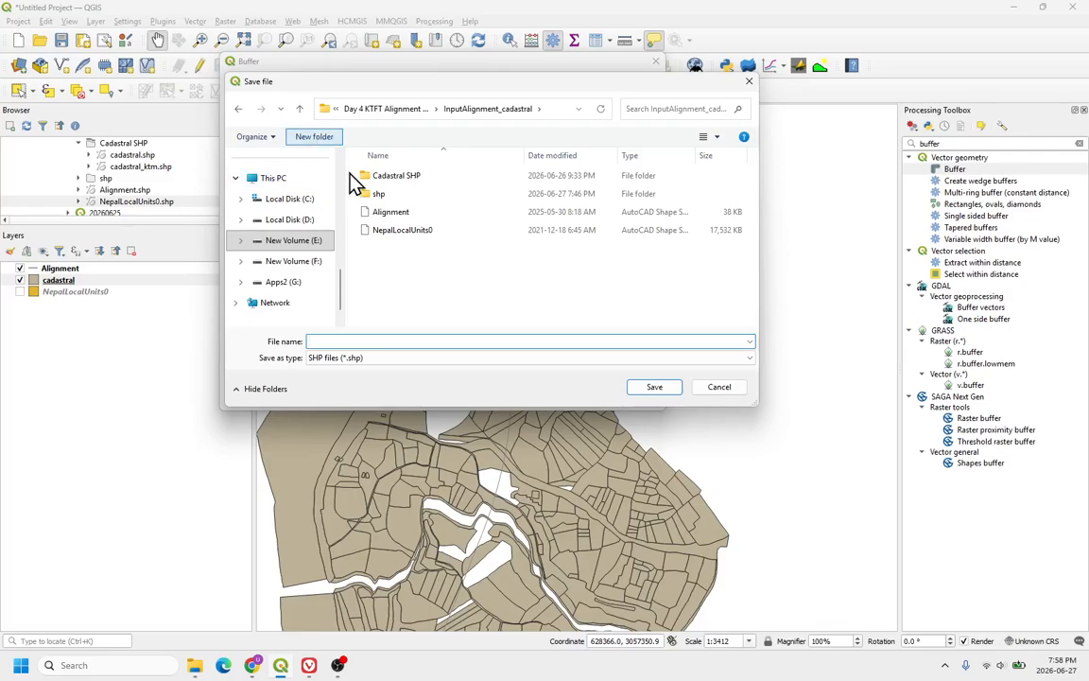
{"action": "type", "text": "shp2"}
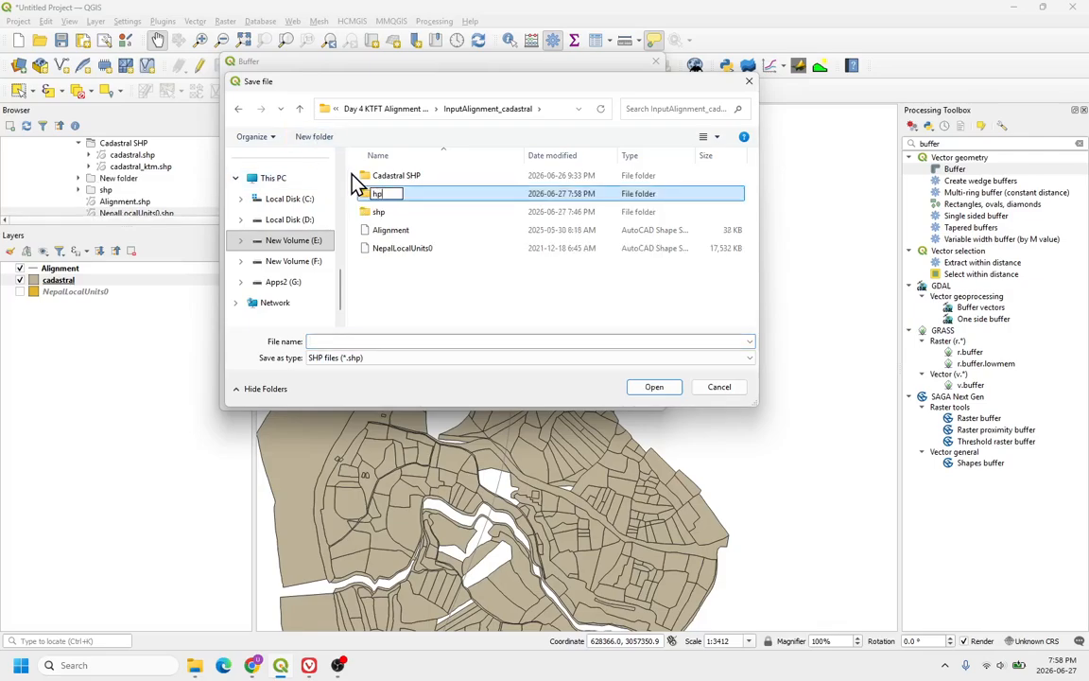
{"action": "key", "text": "Return"}
{"action": "key", "text": "Return"}
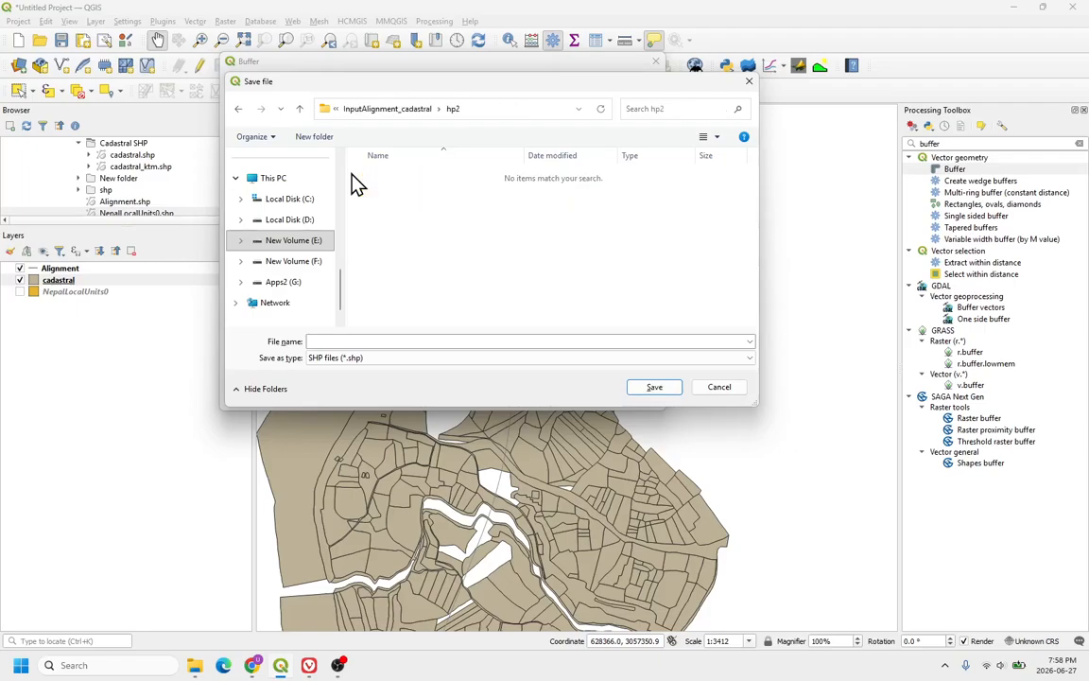
Step: Name the output shapefile buffered inside the hp2 folder and confirm the save location
{"action": "left_click", "coordinate": [376, 341]}
{"action": "type", "text": "buffered"}
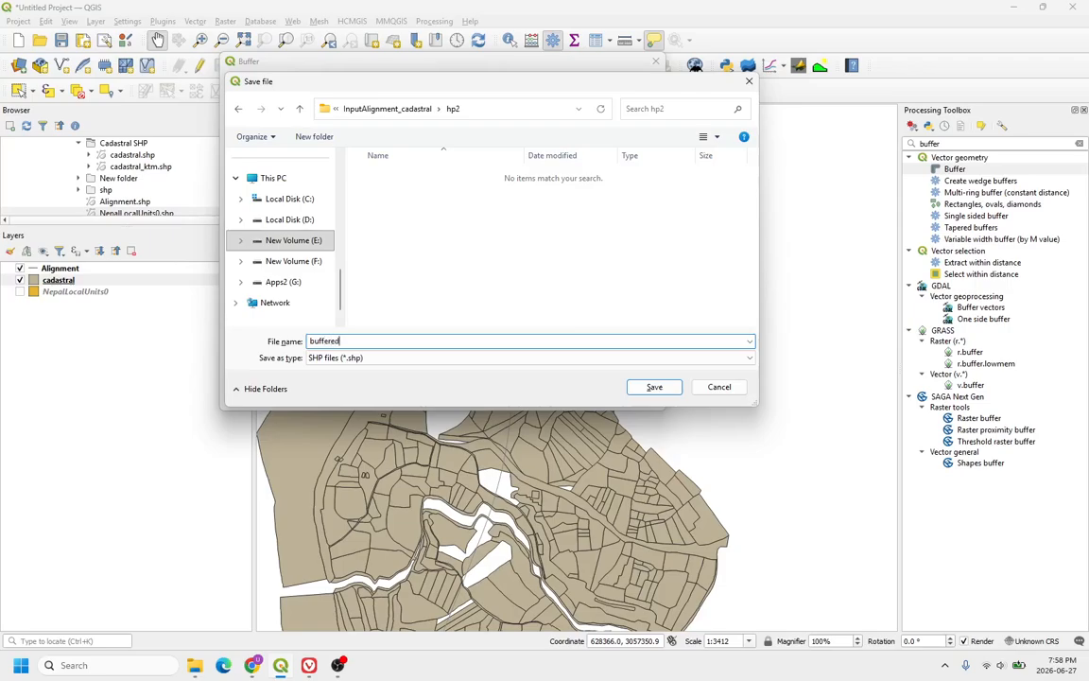
{"action": "key", "text": "Return"}
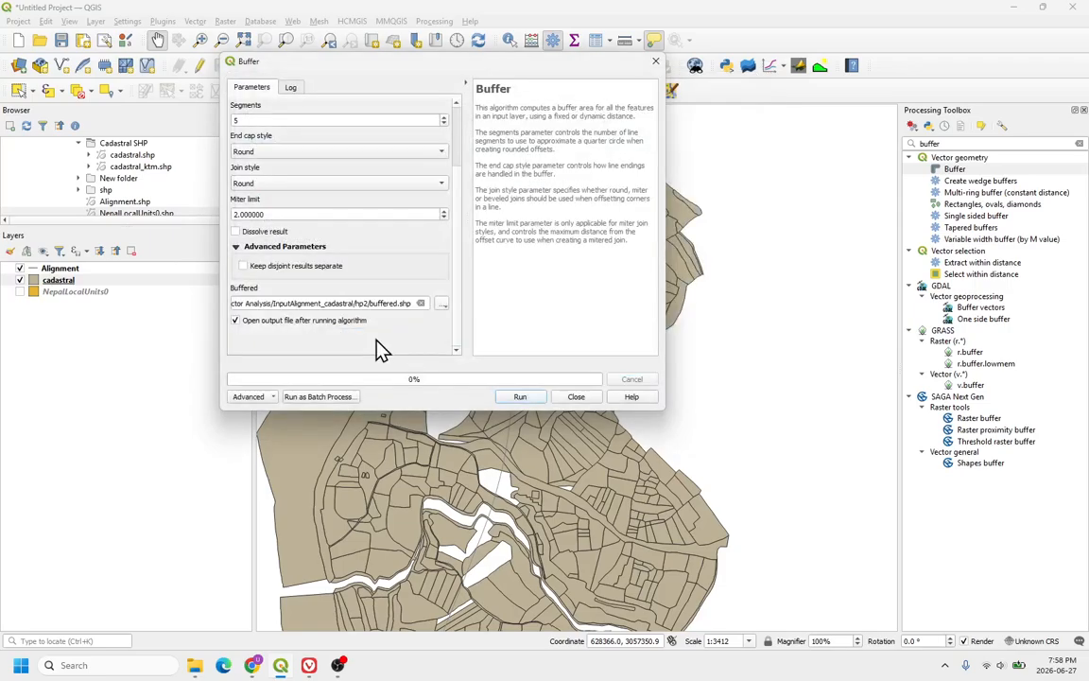
Step: Run the Buffer algorithm and close its dialog
{"action": "left_click", "coordinate": [535, 399]}
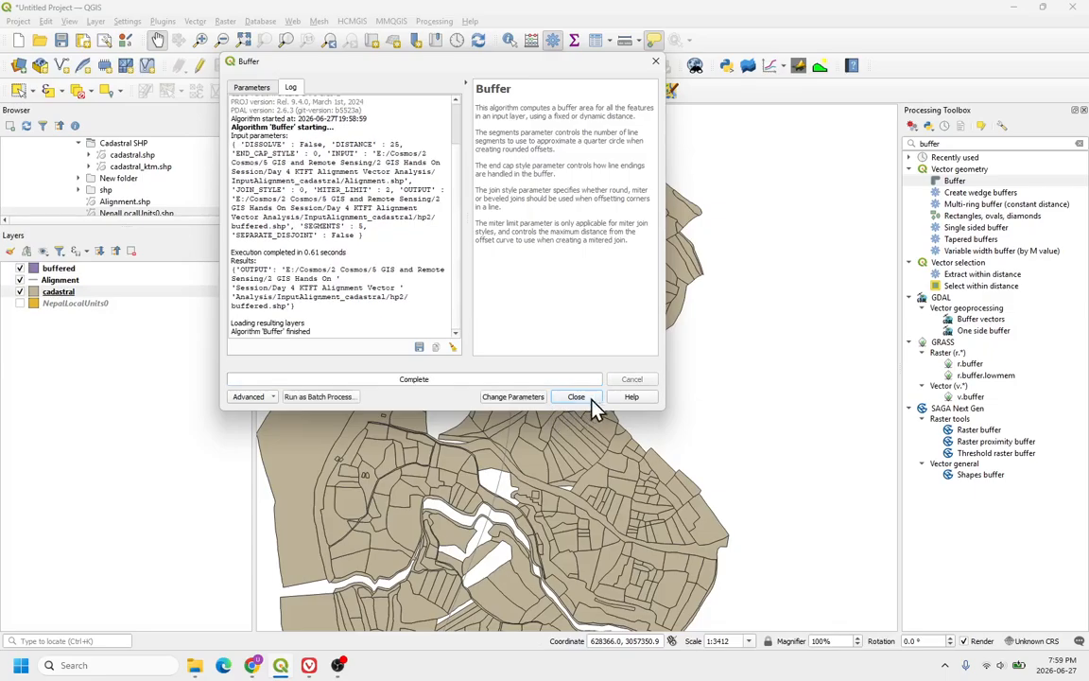
{"action": "left_click", "coordinate": [586, 398]}
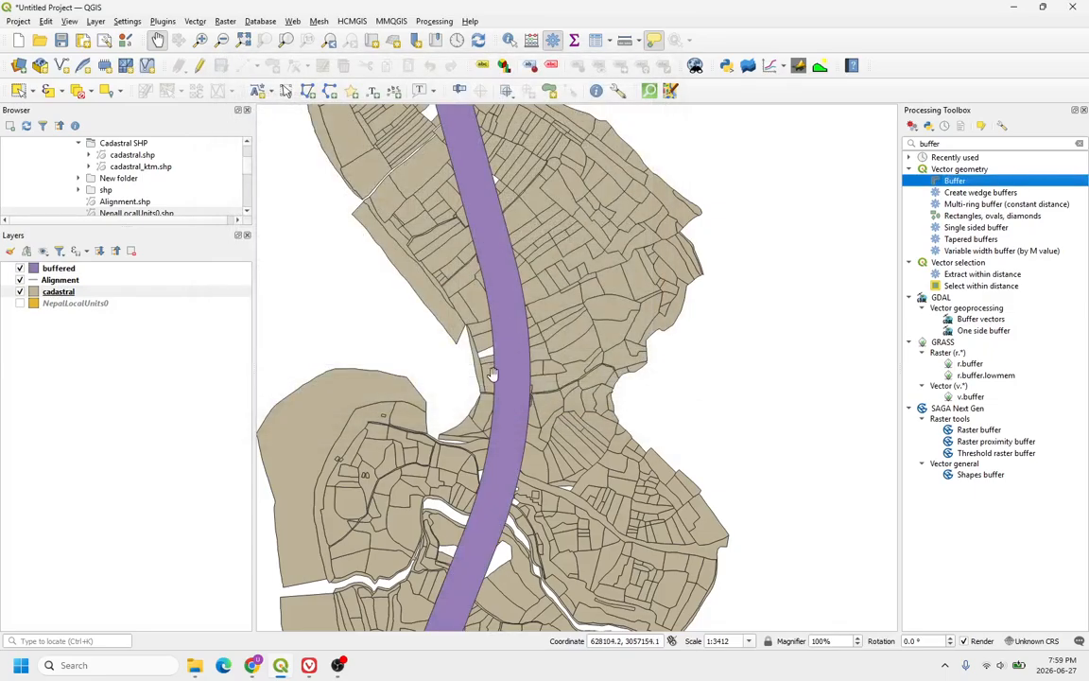
{"action": "scroll", "coordinate": [491, 379], "scroll_direction": "down", "scroll_amount": 2}
{"action": "scroll", "coordinate": [444, 338], "scroll_direction": "down", "scroll_amount": 2}
{"action": "scroll", "coordinate": [428, 229], "scroll_direction": "up", "scroll_amount": 2}
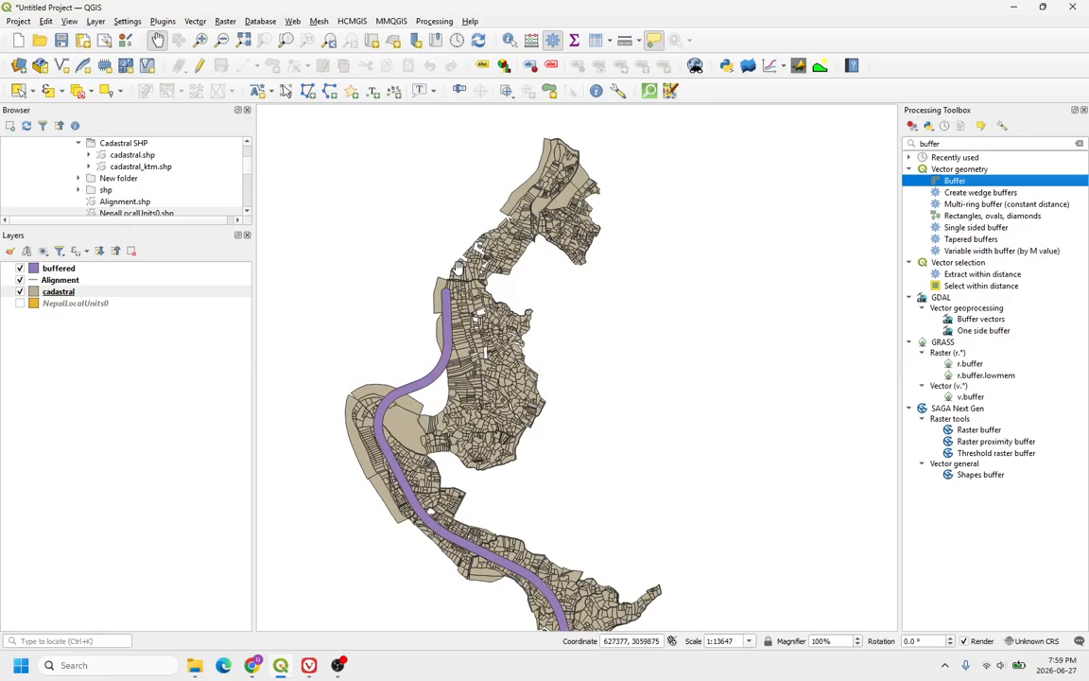
{"action": "scroll", "coordinate": [457, 274], "scroll_direction": "up", "scroll_amount": 1}
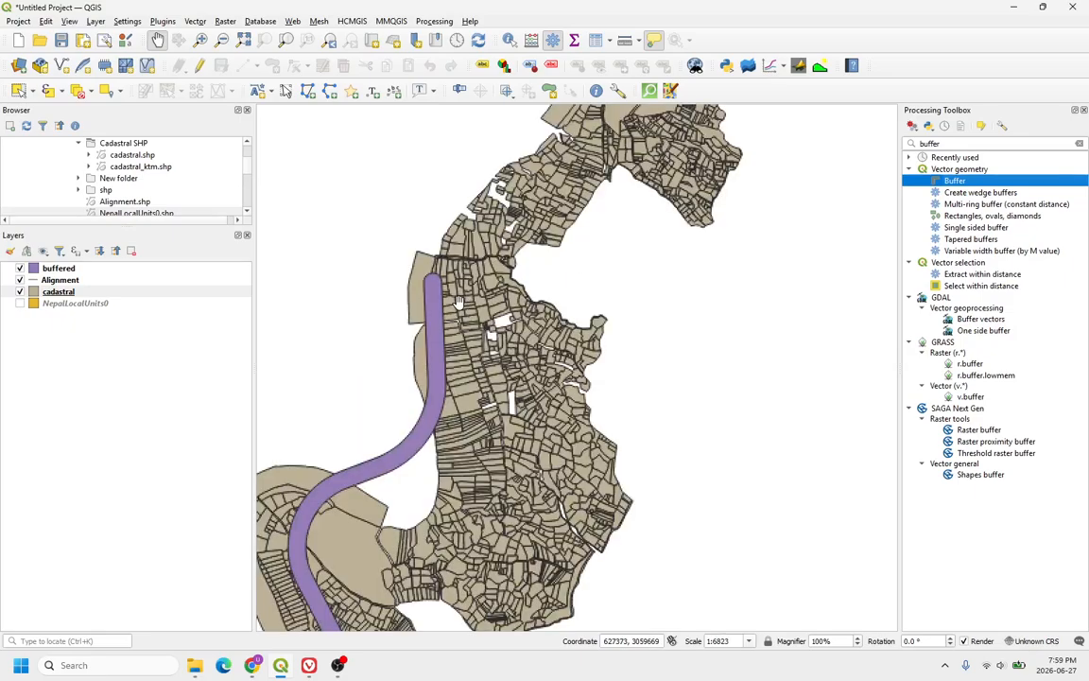
Step: Hide the Alignment layer and inspect the buffered corridor over the cadastral parcels
{"action": "left_click", "coordinate": [19, 280]}
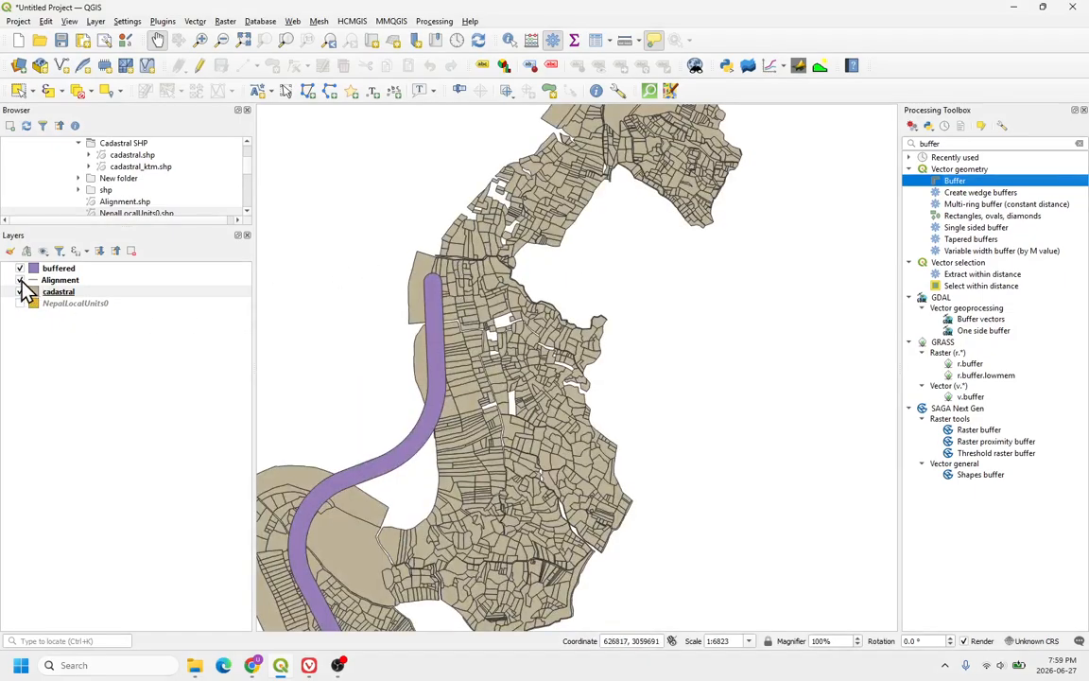
{"action": "left_click", "coordinate": [38, 291]}
{"action": "scroll", "coordinate": [454, 286], "scroll_direction": "down", "scroll_amount": 1}
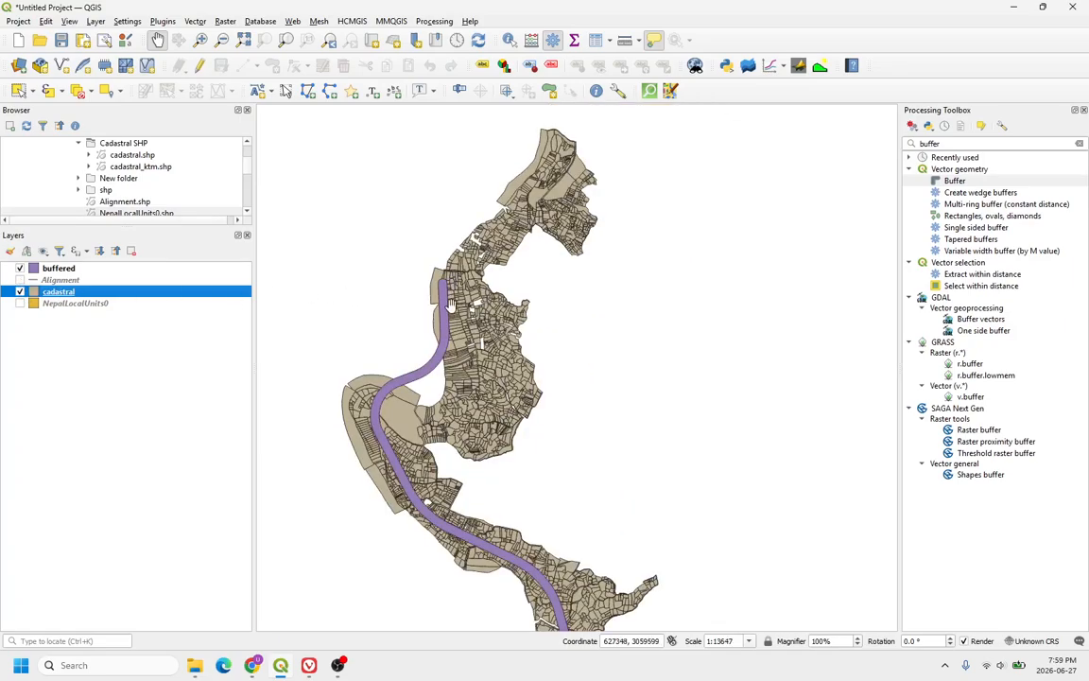
{"action": "scroll", "coordinate": [440, 314], "scroll_direction": "up", "scroll_amount": 2}
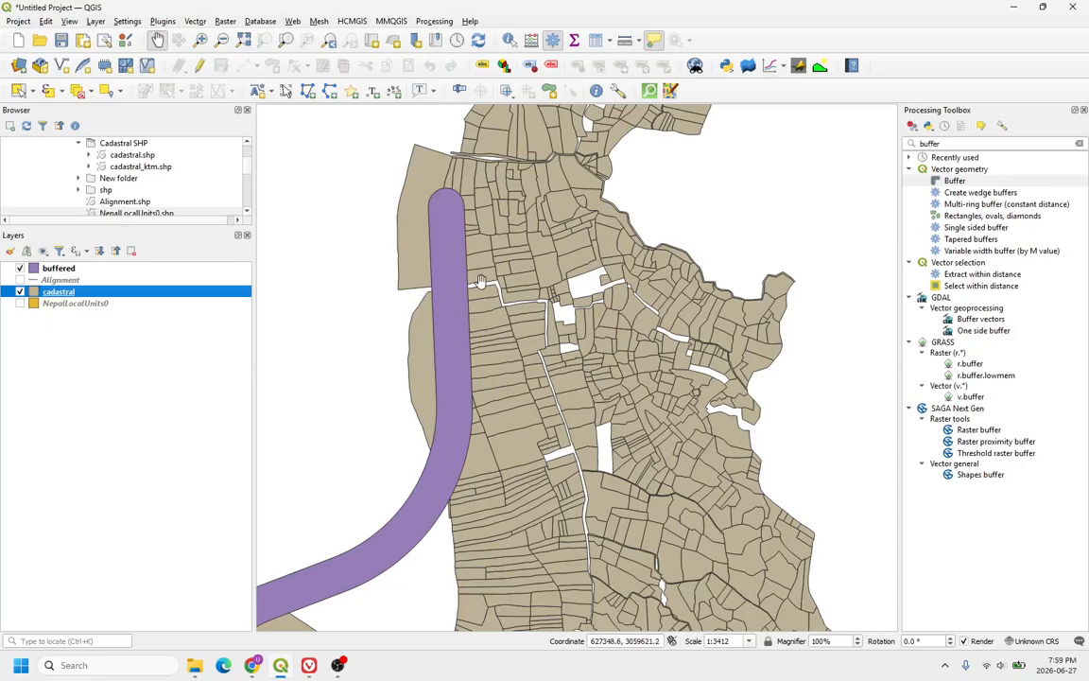
{"action": "scroll", "coordinate": [411, 386], "scroll_direction": "down", "scroll_amount": 2}
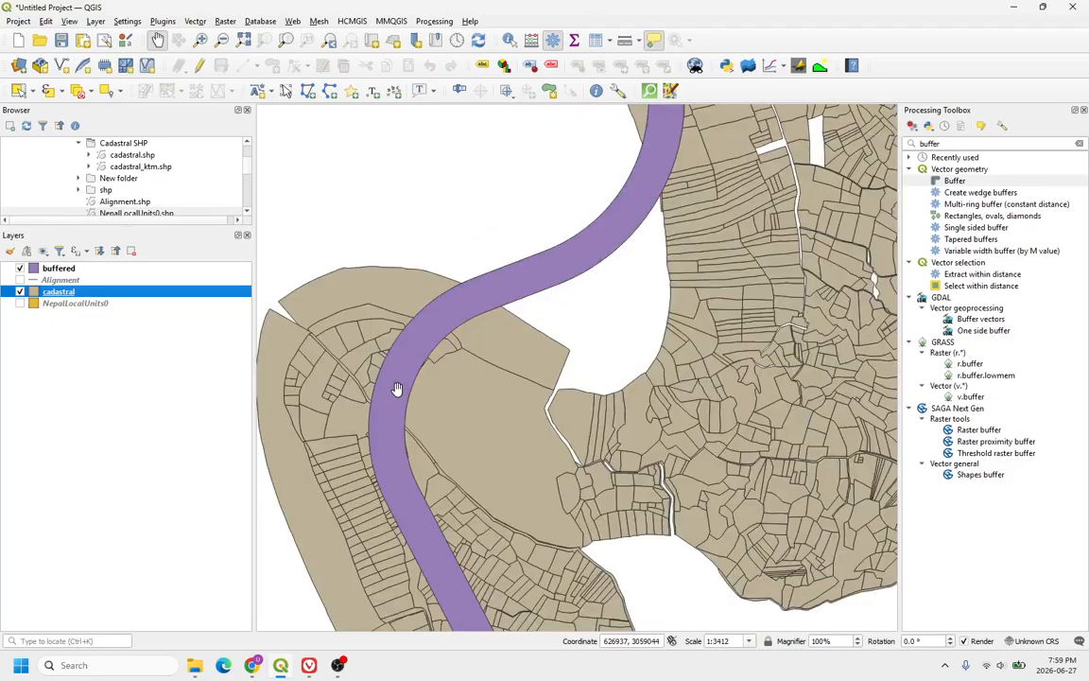
{"action": "scroll", "coordinate": [357, 350], "scroll_direction": "up", "scroll_amount": 2}
Step: Search the processing tools for intersection and open the Intersection algorithm
{"action": "mouse_move", "coordinate": [411, 355]}
{"action": "left_click", "coordinate": [969, 142]}
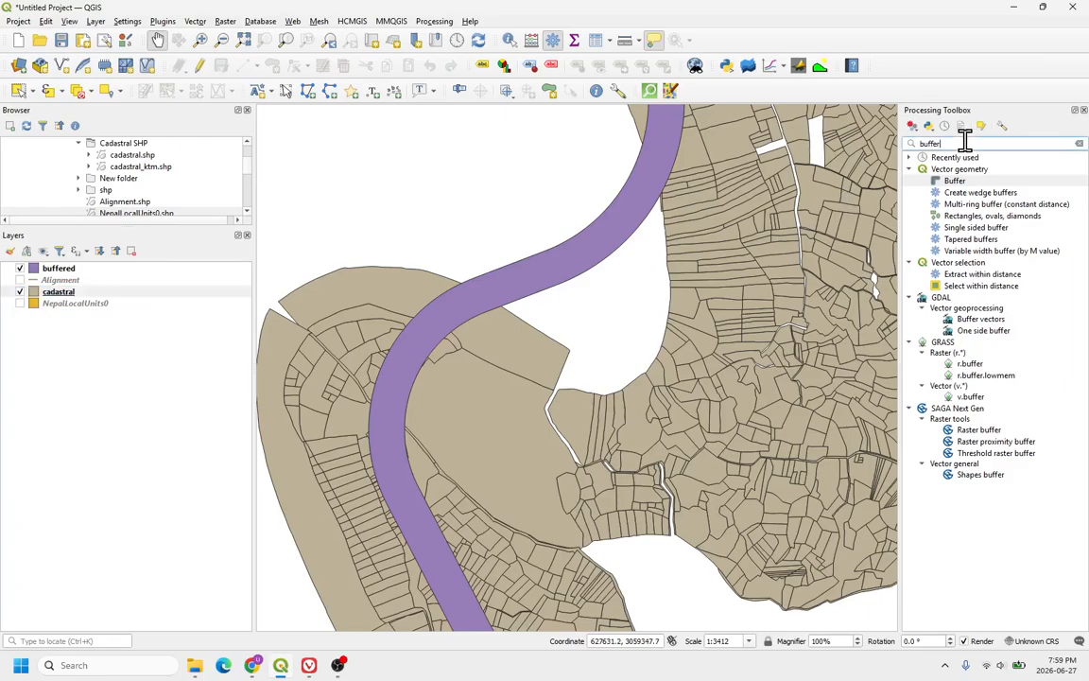
{"action": "key", "text": "BackSpace"}
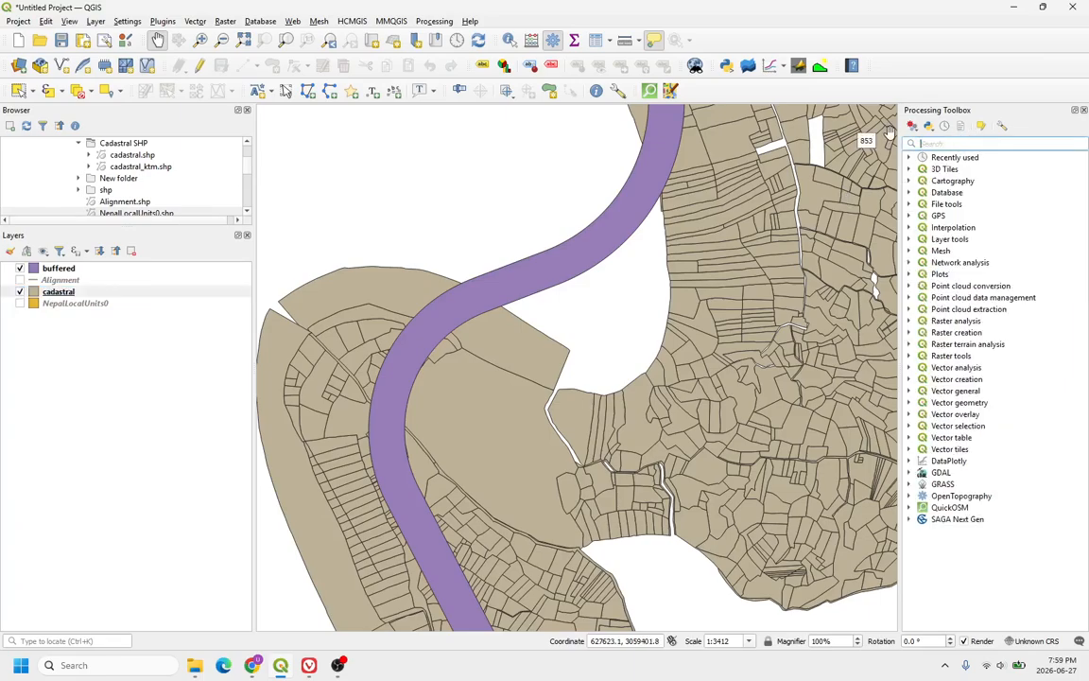
{"action": "type", "text": "inte"}
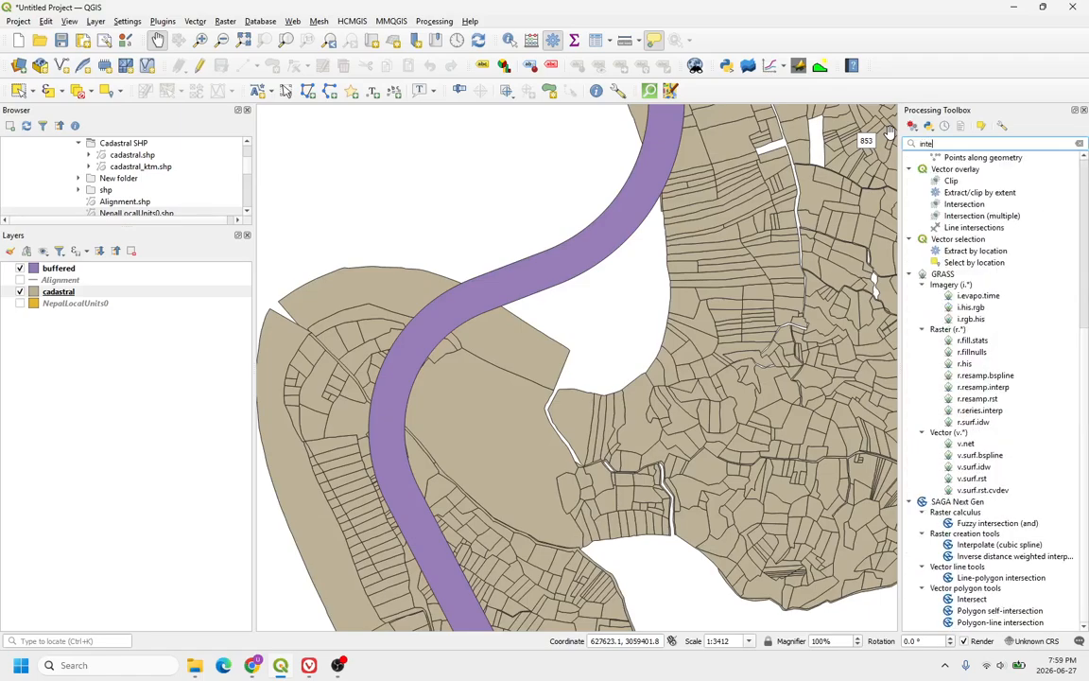
{"action": "type", "text": "rsection"}
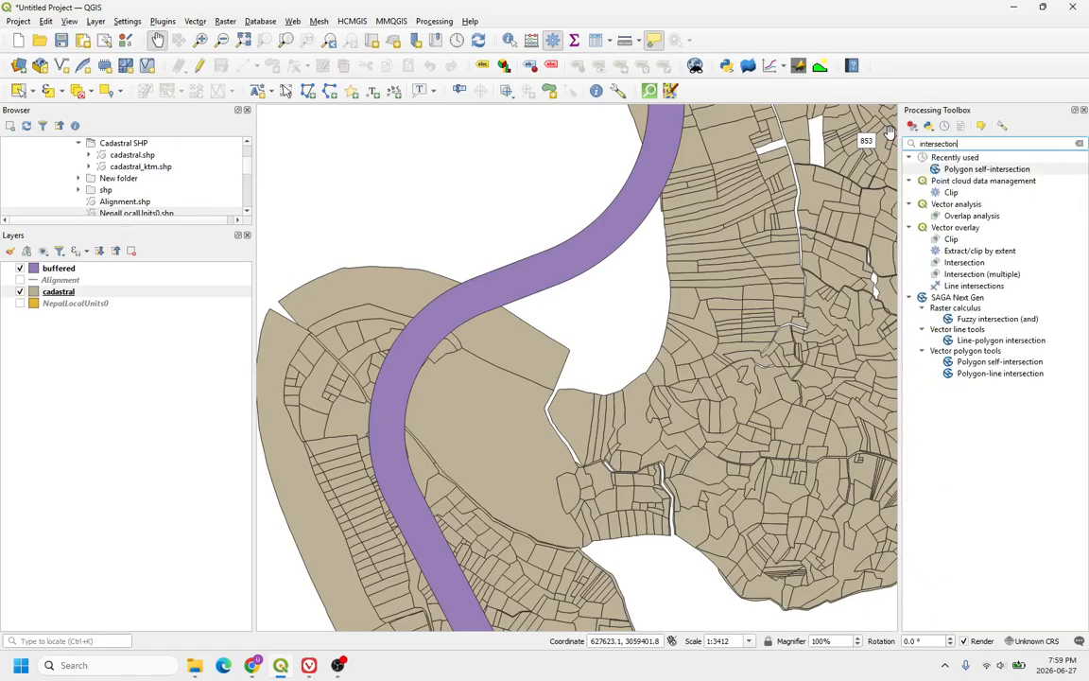
{"action": "left_click_drag", "start_coordinate": [903, 291], "coordinate": [858, 292]}
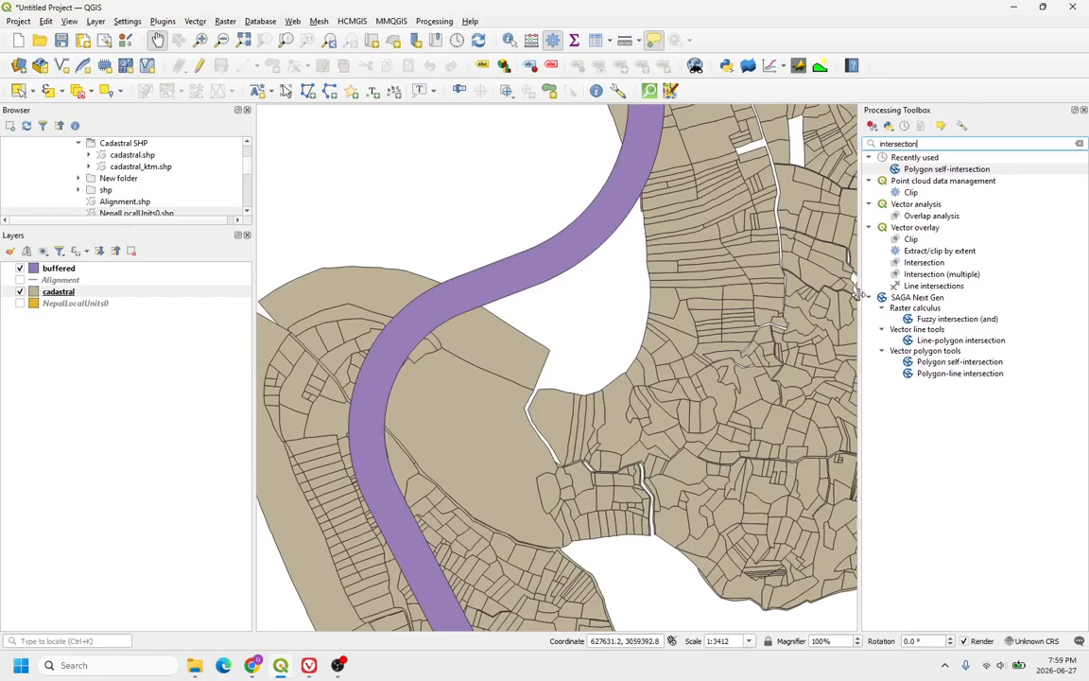
{"action": "left_click", "coordinate": [931, 266]}
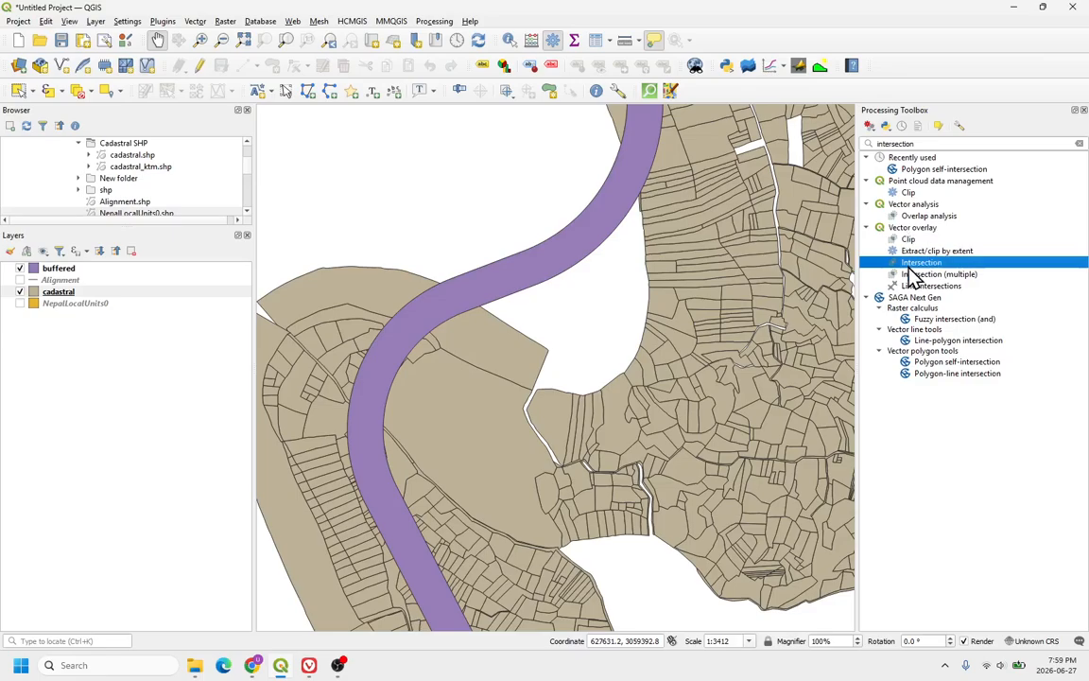
{"action": "double_click", "coordinate": [922, 263]}
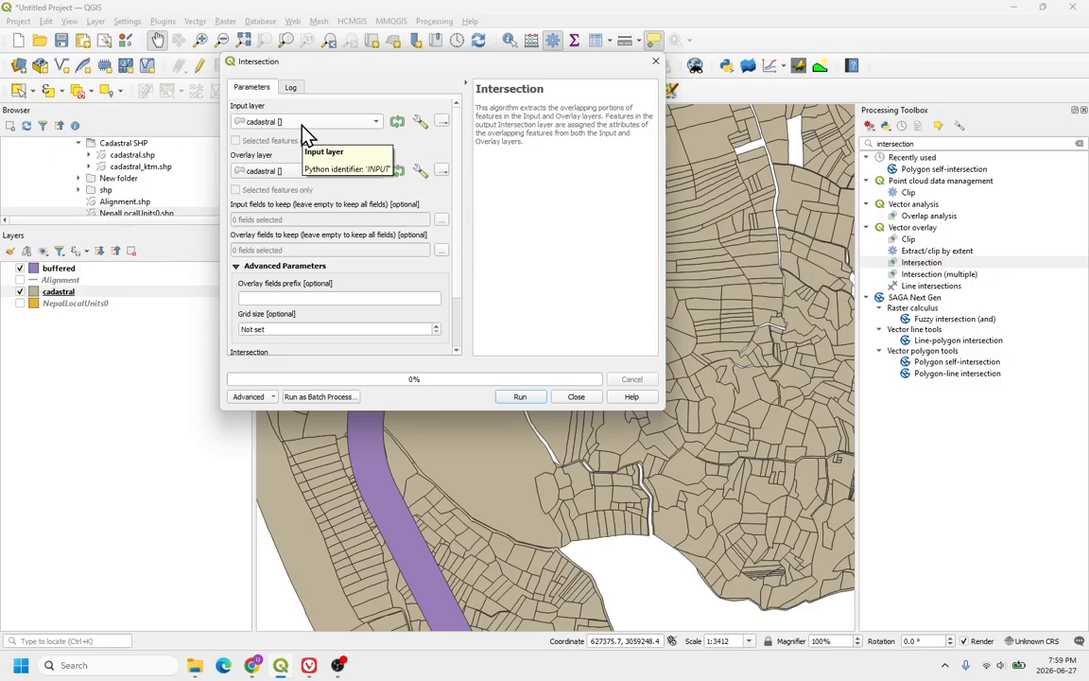
Step: Set the Intersection overlay layer to buffered with cadastral as the input layer
{"action": "left_click", "coordinate": [308, 173]}
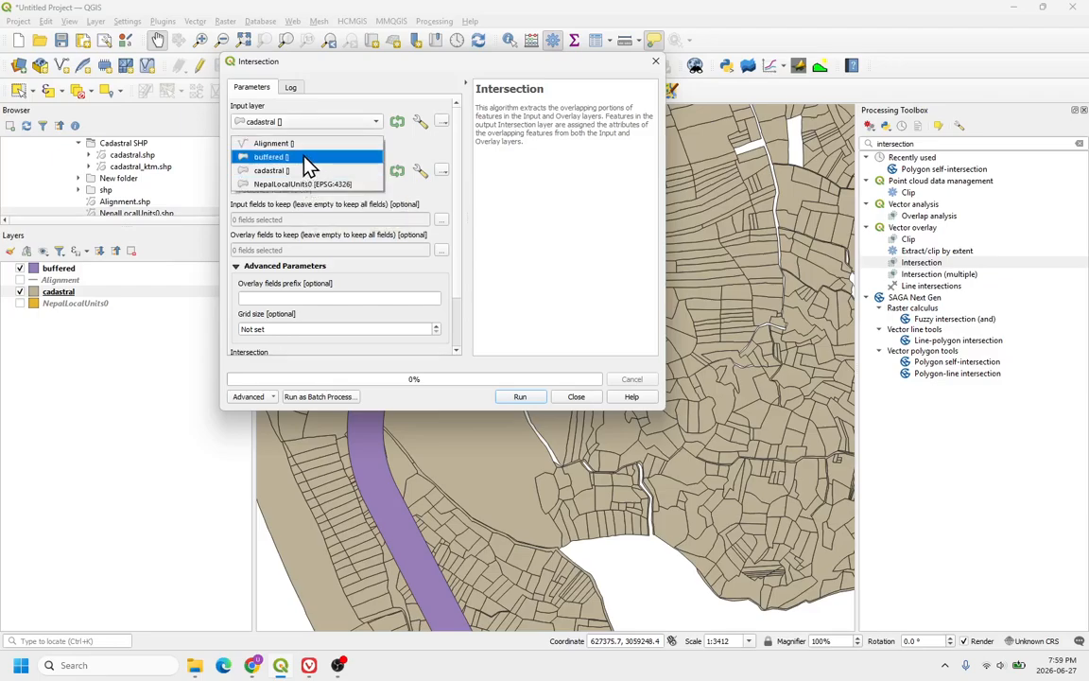
{"action": "left_click", "coordinate": [305, 159]}
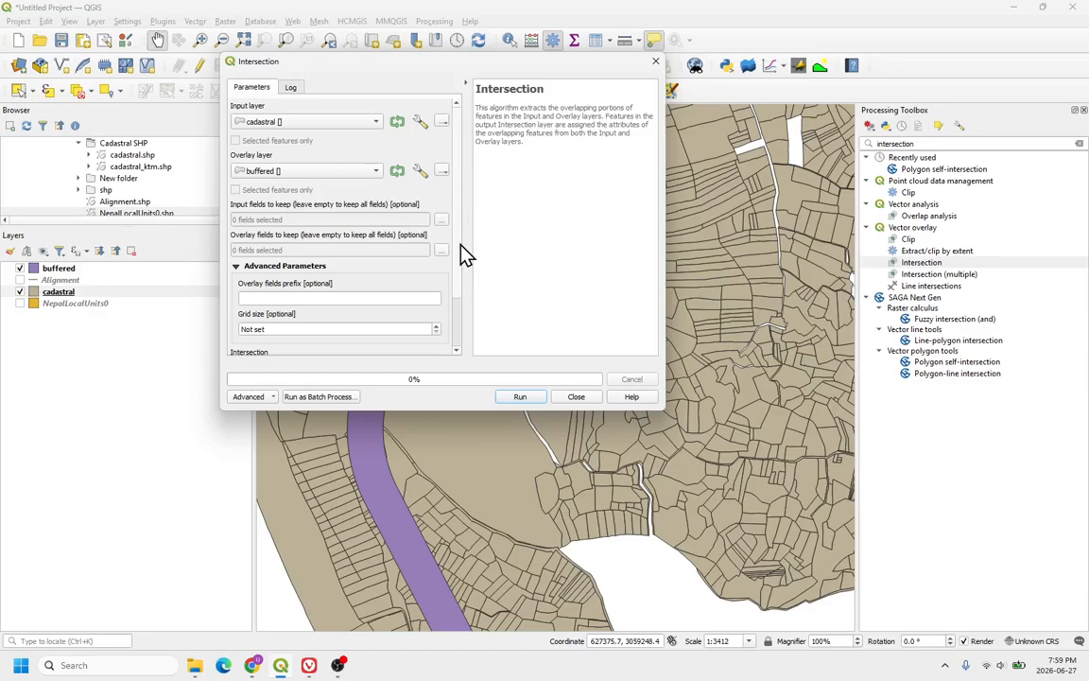
{"action": "scroll", "coordinate": [461, 248], "scroll_direction": "down", "scroll_amount": 3}
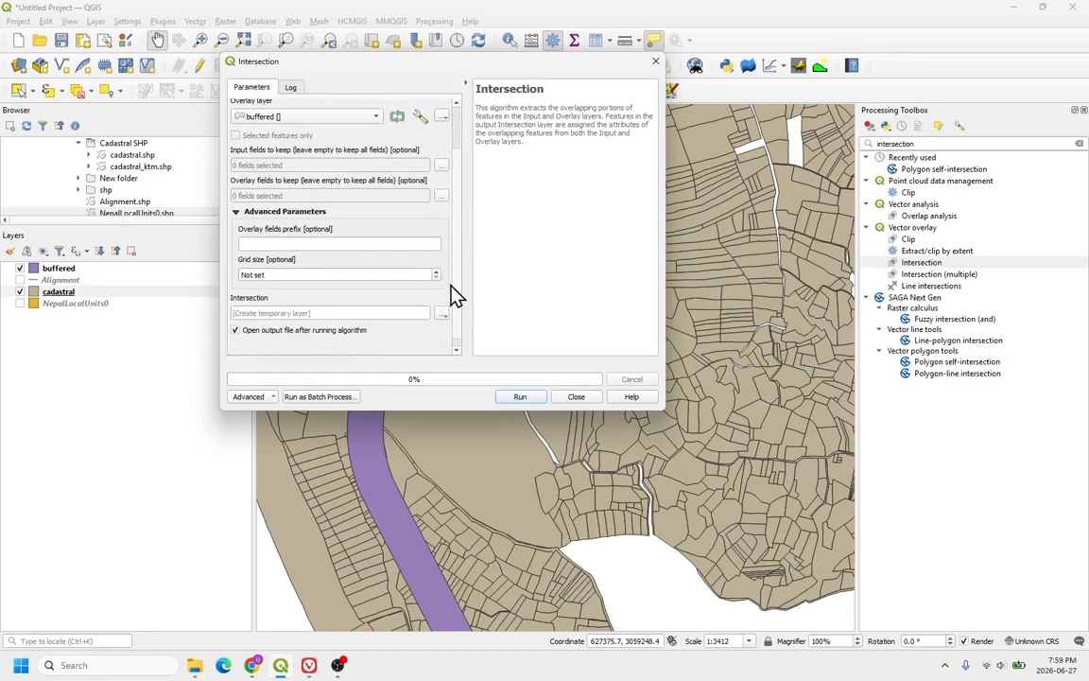
{"action": "scroll", "coordinate": [453, 296], "scroll_direction": "down", "scroll_amount": 1}
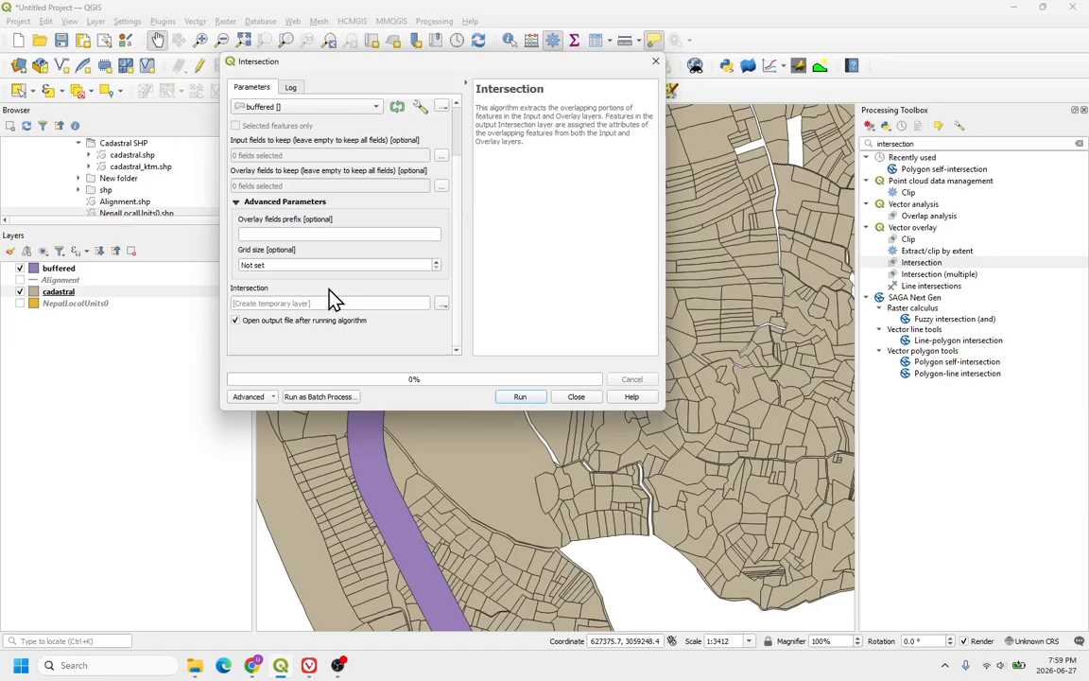
Step: Save the intersection output as intersected.shp in the hp2 folder, run the algorithm and close the dialog
{"action": "left_click", "coordinate": [442, 305]}
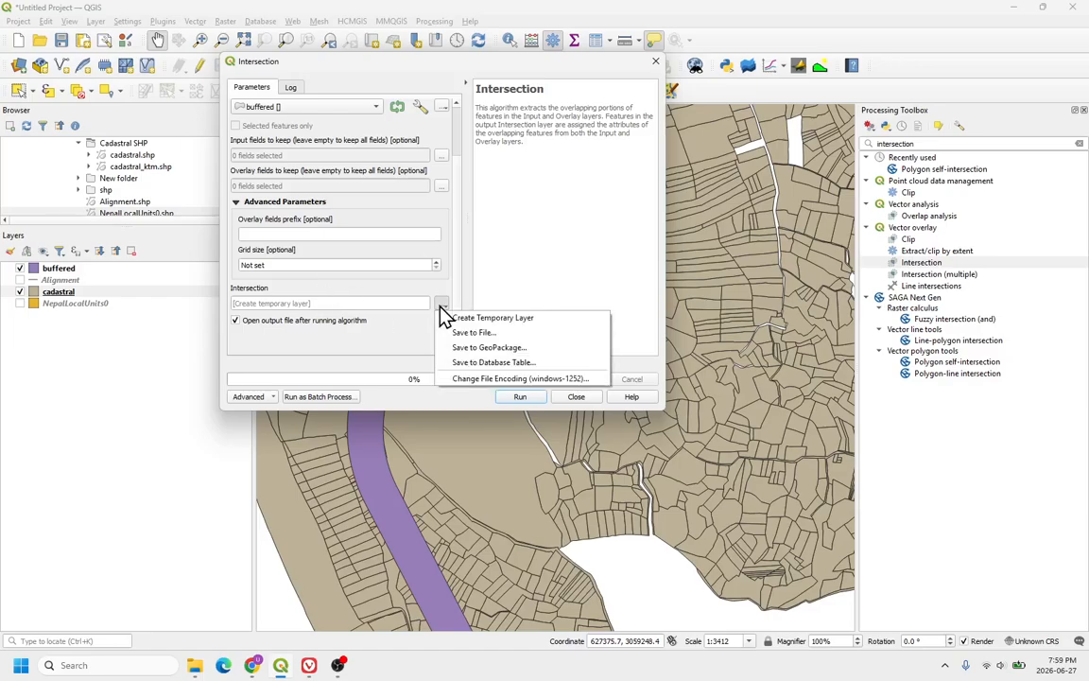
{"action": "left_click", "coordinate": [473, 339]}
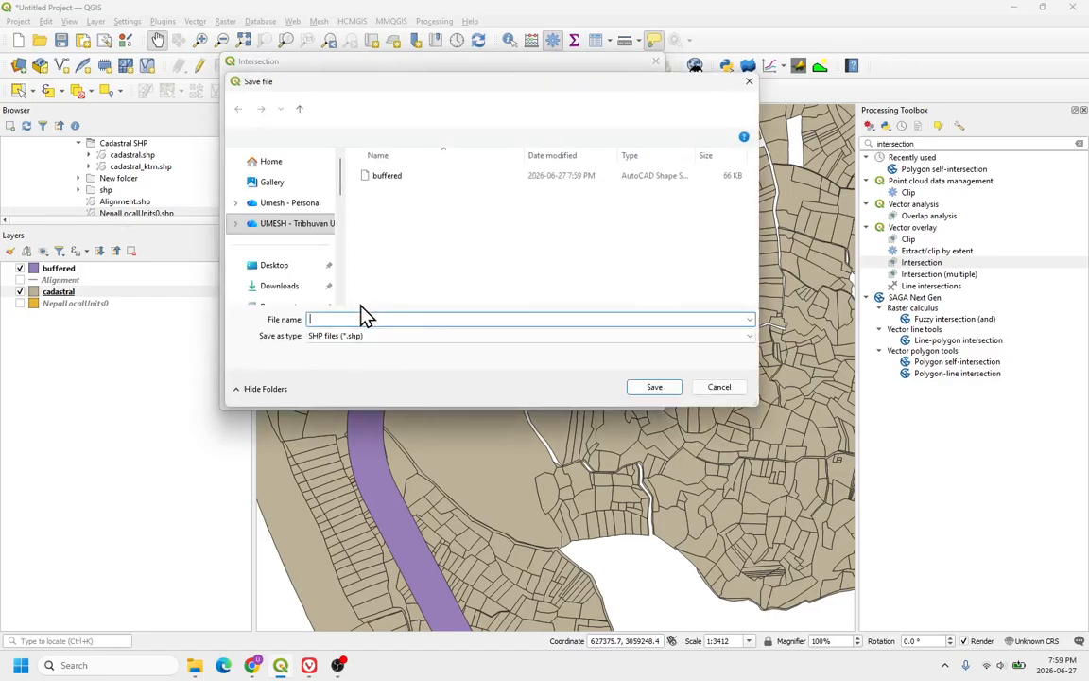
{"action": "type", "text": "intersected"}
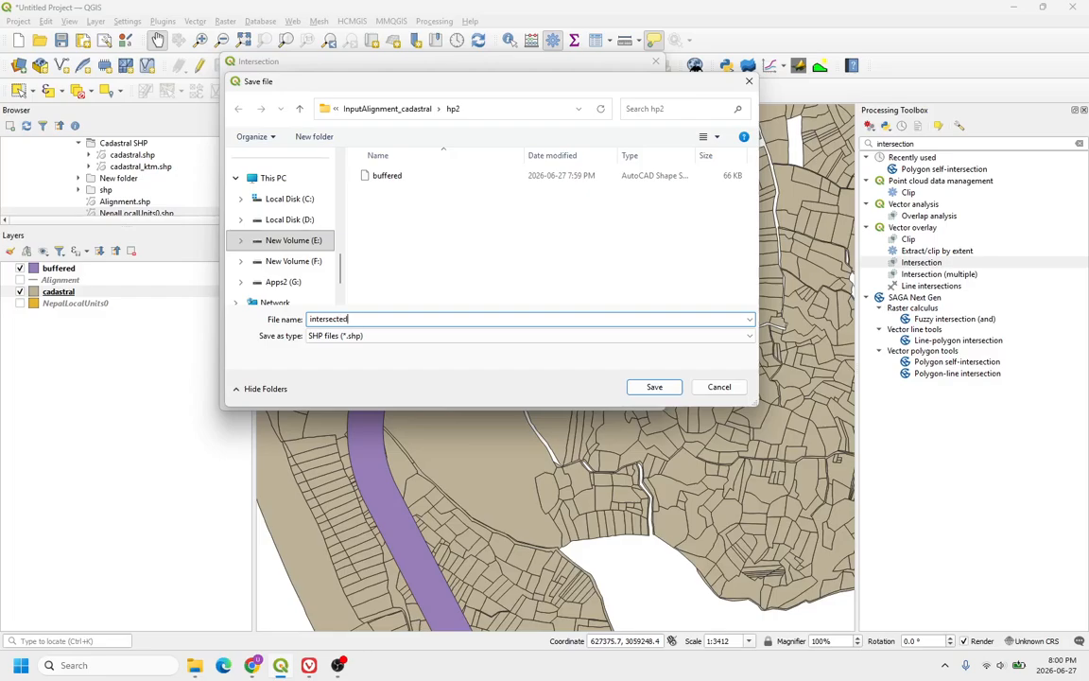
{"action": "key", "text": "Return"}
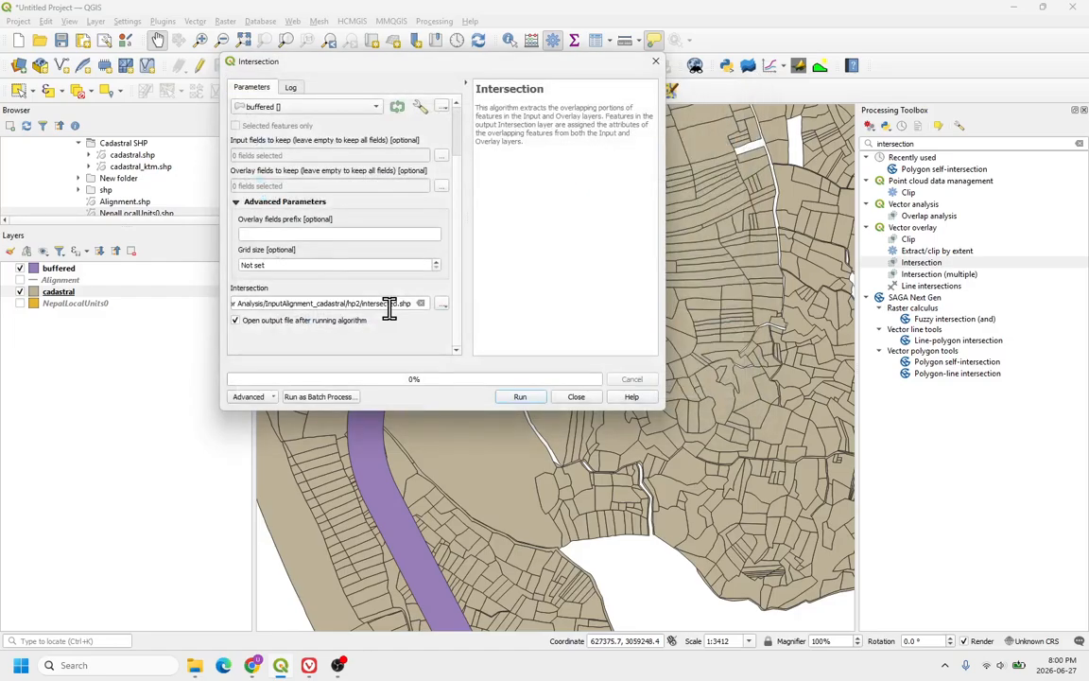
{"action": "left_click", "coordinate": [531, 401]}
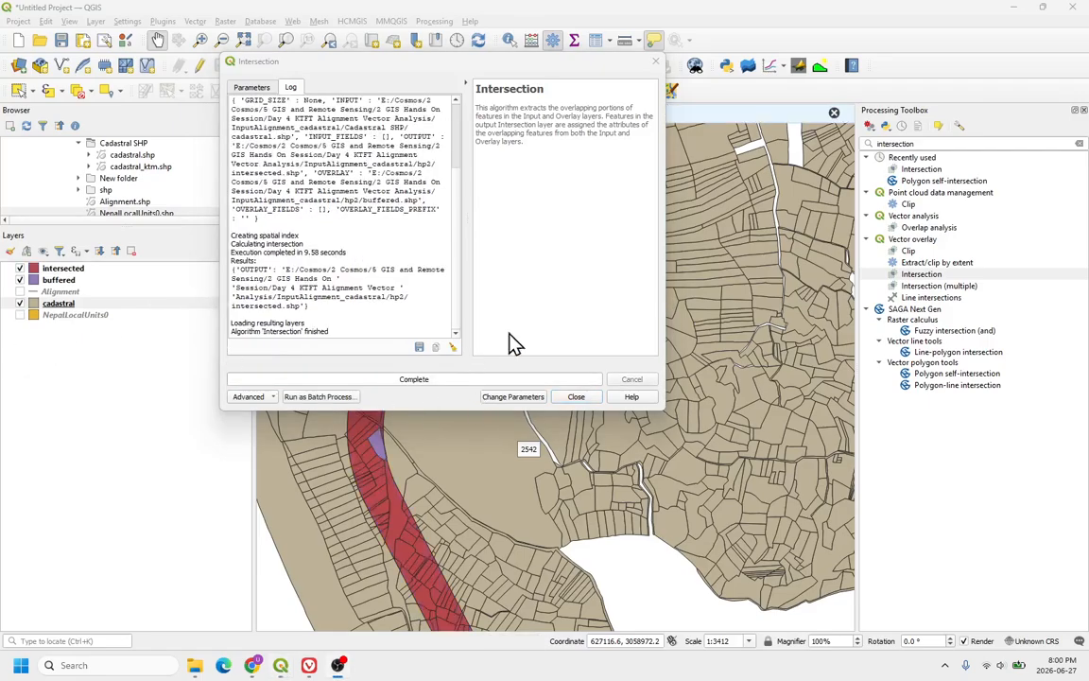
{"action": "left_click", "coordinate": [588, 398]}
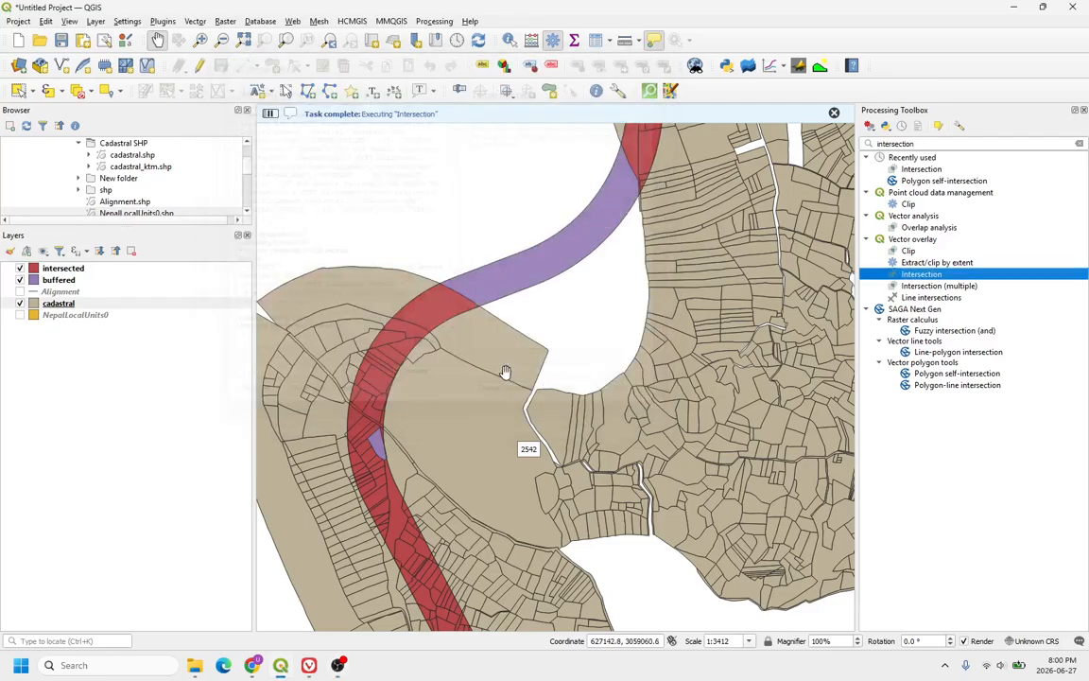
Step: Hide the buffered and cadastral layers and inspect the intersected parcels along the corridor
{"action": "left_click", "coordinate": [70, 270]}
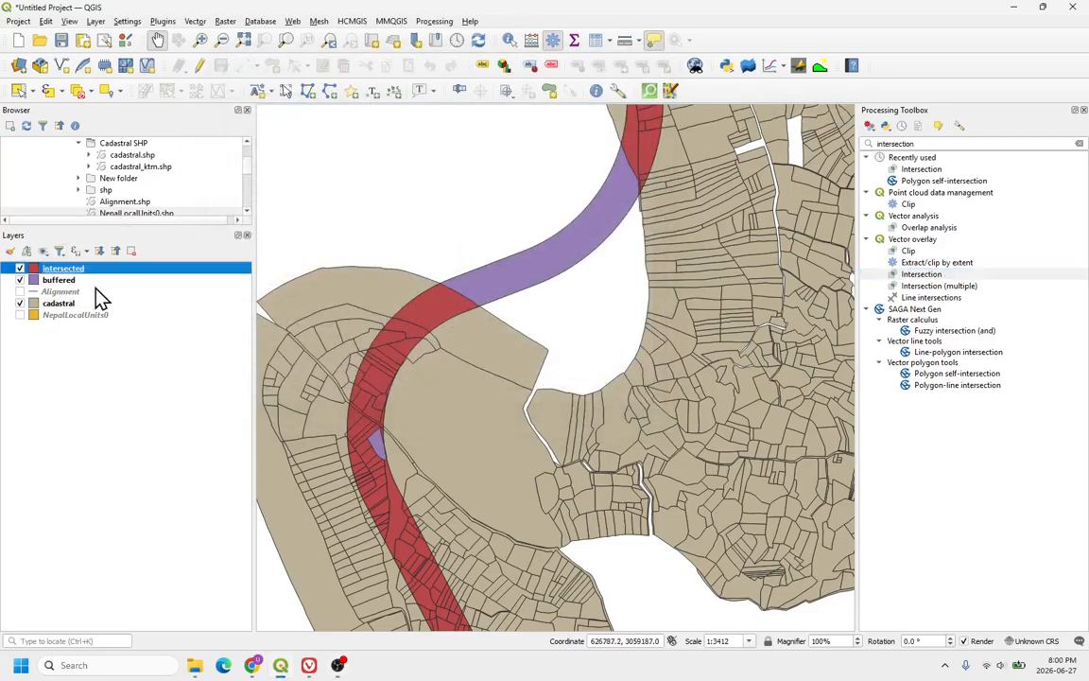
{"action": "left_click", "coordinate": [20, 281]}
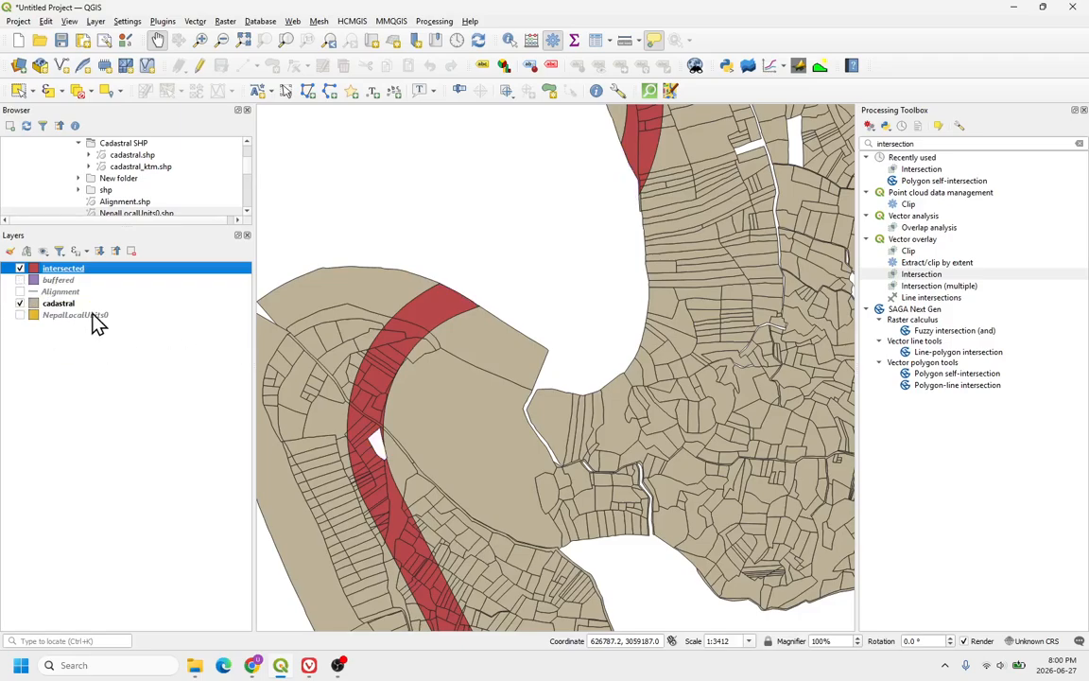
{"action": "left_click", "coordinate": [21, 304]}
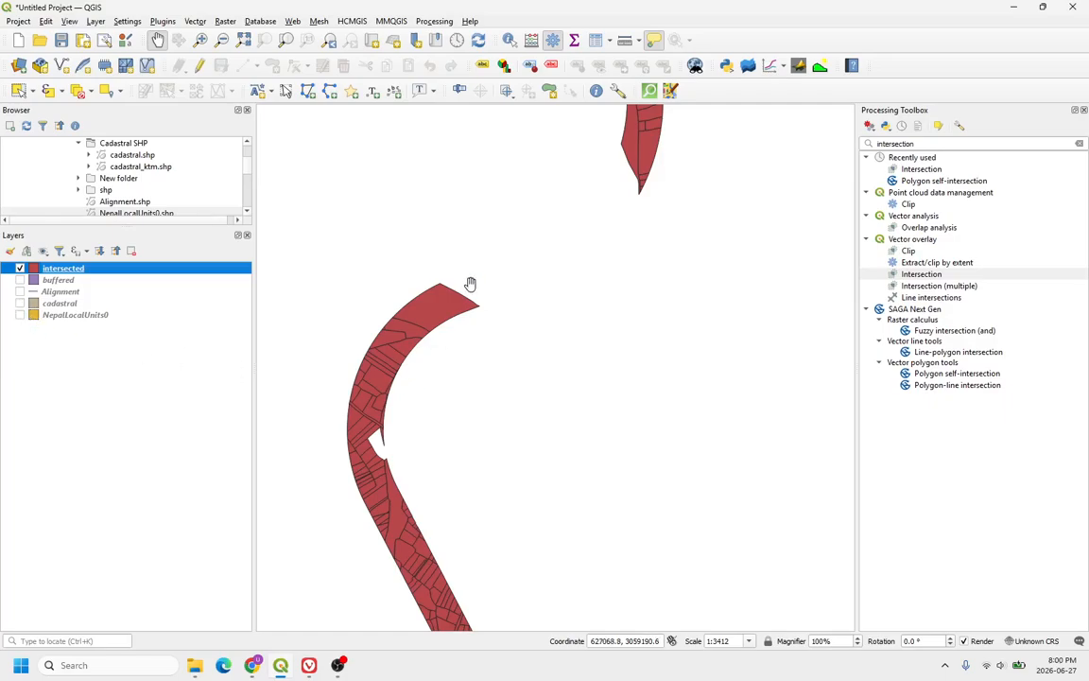
{"action": "scroll", "coordinate": [399, 368], "scroll_direction": "down", "scroll_amount": 3}
{"action": "scroll", "coordinate": [399, 369], "scroll_direction": "up", "scroll_amount": 5}
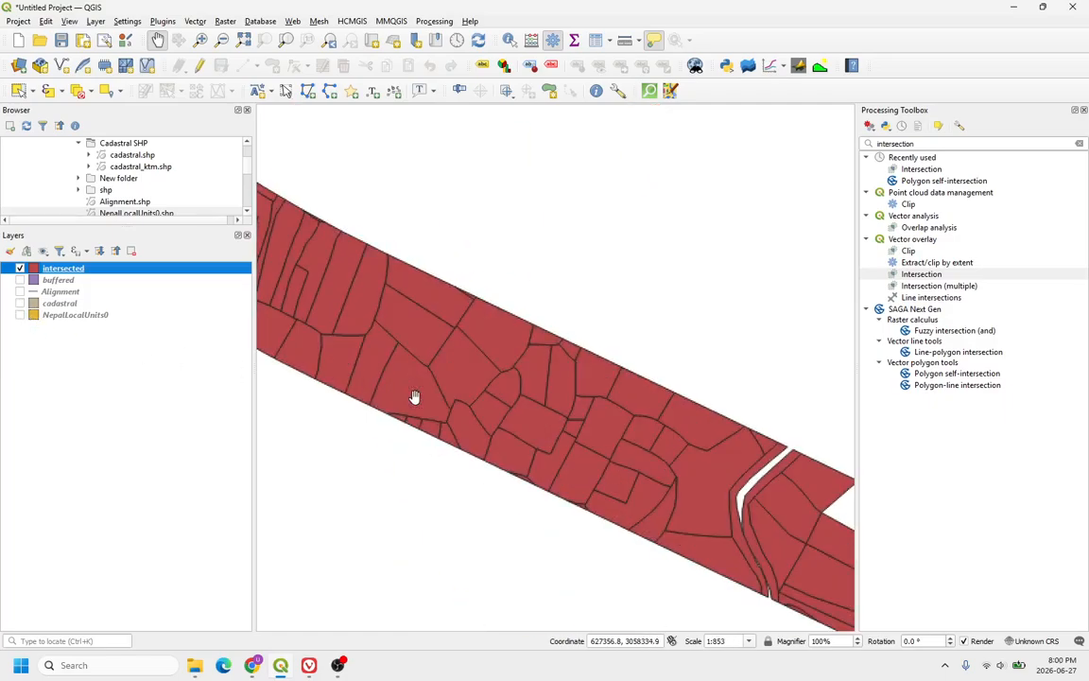
{"action": "scroll", "coordinate": [431, 339], "scroll_direction": "down", "scroll_amount": 4}
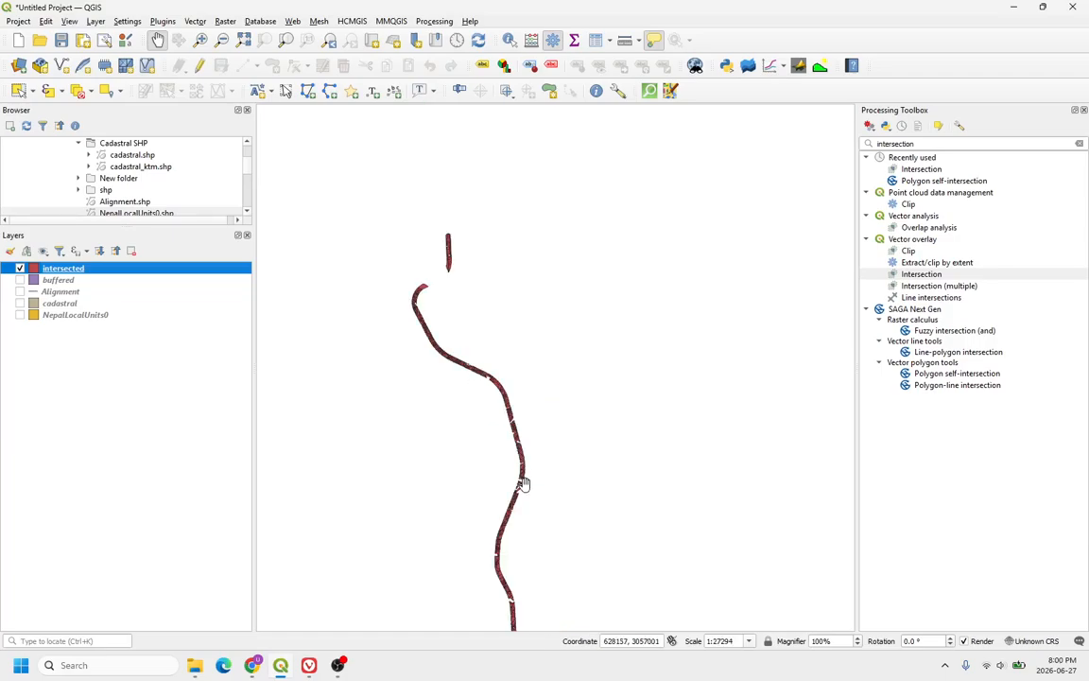
{"action": "scroll", "coordinate": [511, 470], "scroll_direction": "up", "scroll_amount": 1}
{"action": "scroll", "coordinate": [510, 470], "scroll_direction": "up", "scroll_amount": 2}
{"action": "scroll", "coordinate": [486, 454], "scroll_direction": "down", "scroll_amount": 3}
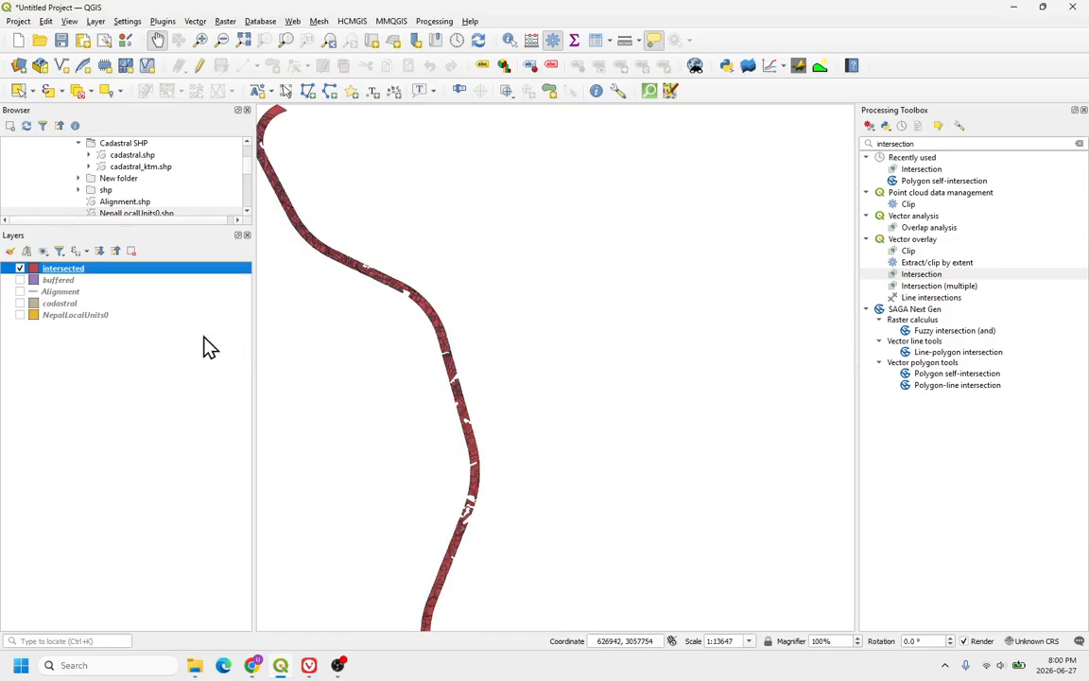
Step: Open the attribute table of the intersected layer, browse its records and close it
{"action": "right_click", "coordinate": [99, 269]}
{"action": "left_click", "coordinate": [144, 425]}
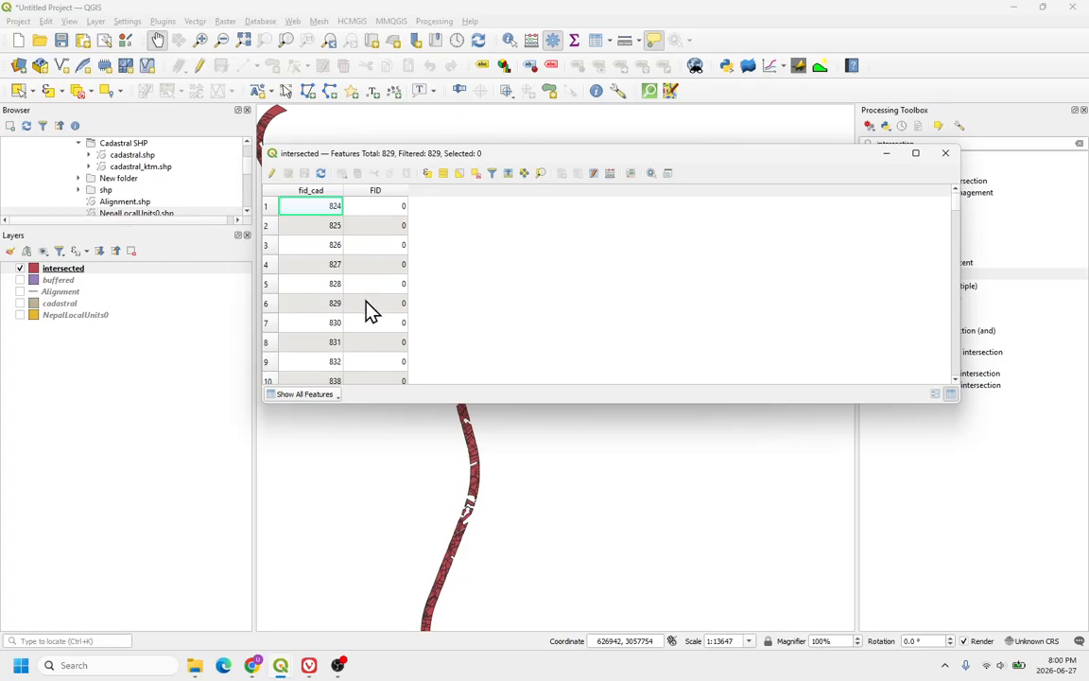
{"action": "scroll", "coordinate": [371, 312], "scroll_direction": "down", "scroll_amount": 10}
{"action": "scroll", "coordinate": [372, 315], "scroll_direction": "up", "scroll_amount": 10}
{"action": "left_click", "coordinate": [946, 160]}
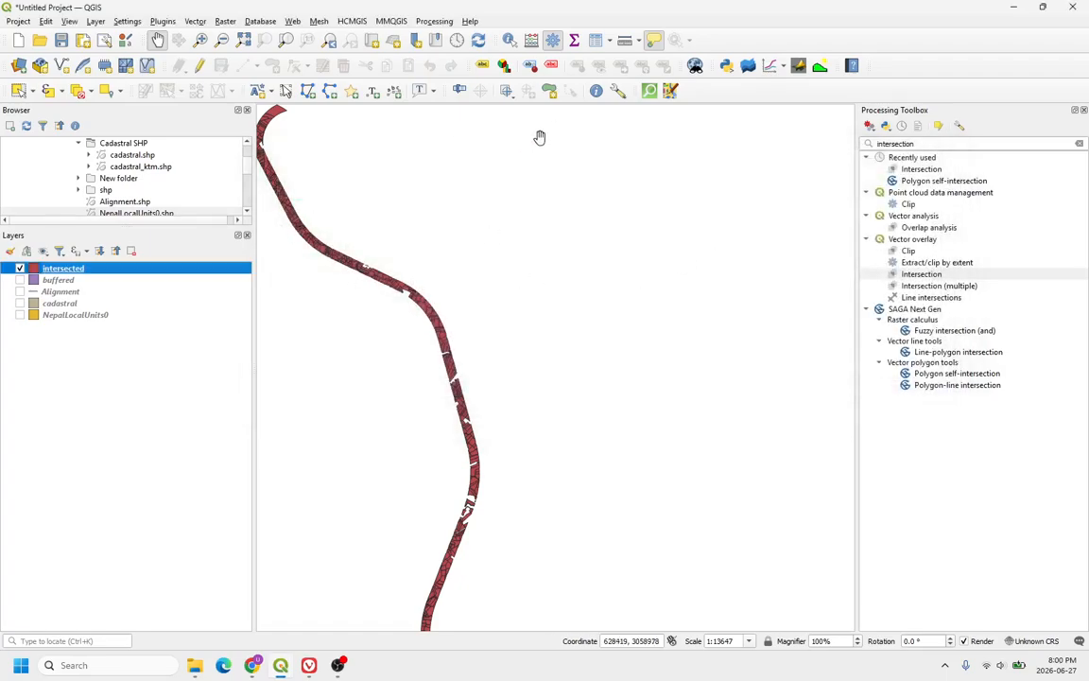
Step: Identify an intersected parcel to view its attributes
{"action": "left_click", "coordinate": [509, 40]}
{"action": "scroll", "coordinate": [328, 246], "scroll_direction": "up", "scroll_amount": 4}
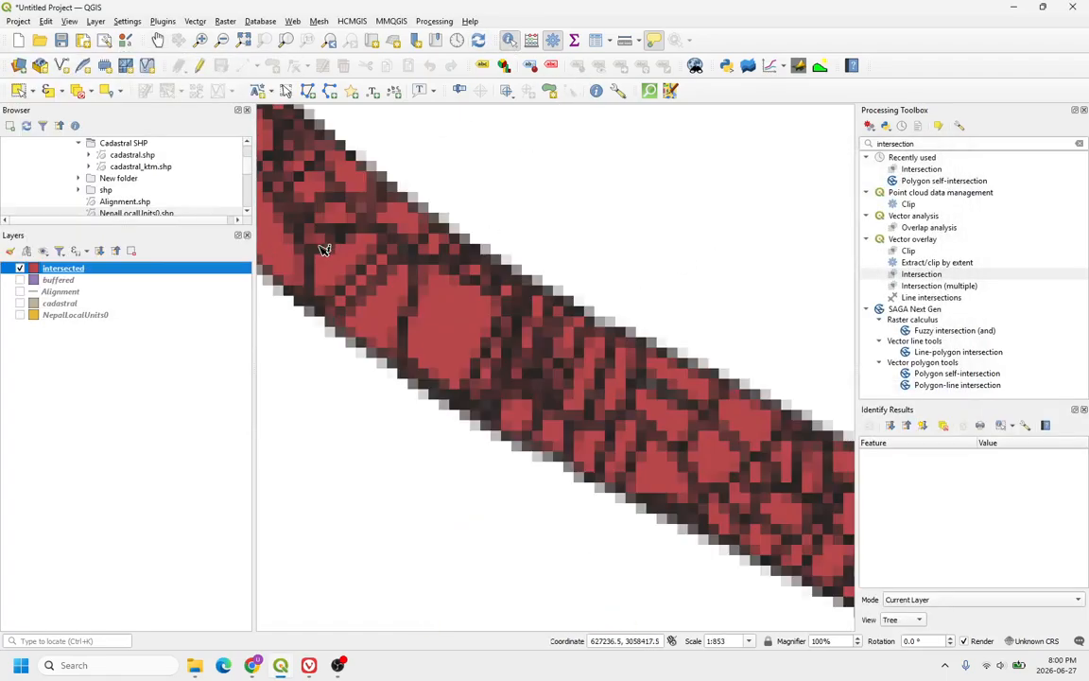
{"action": "left_click", "coordinate": [452, 324]}
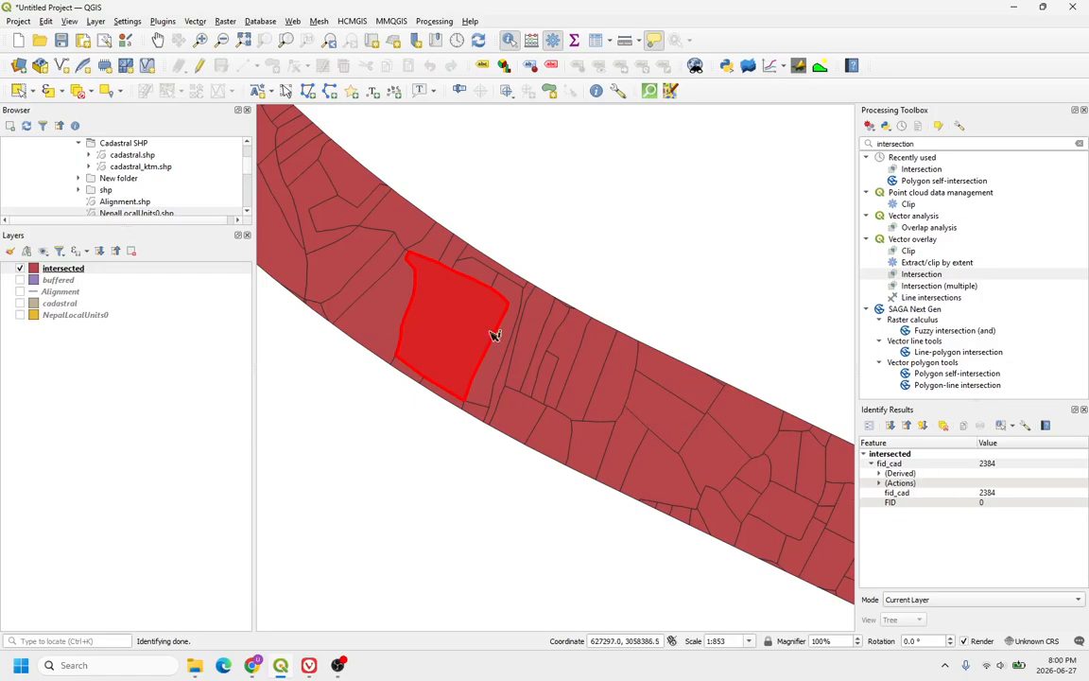
Step: Identify another intersected parcel and zoom out along the corridor
{"action": "scroll", "coordinate": [473, 329], "scroll_direction": "up", "scroll_amount": 1}
{"action": "left_click", "coordinate": [296, 308]}
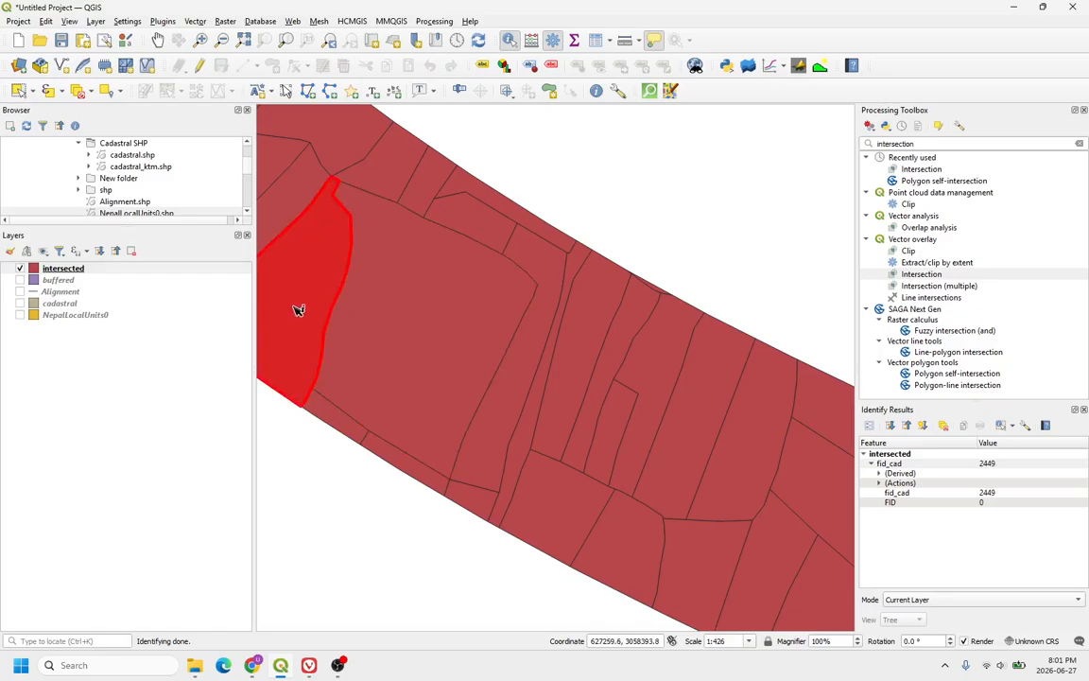
{"action": "scroll", "coordinate": [512, 362], "scroll_direction": "down", "scroll_amount": 1}
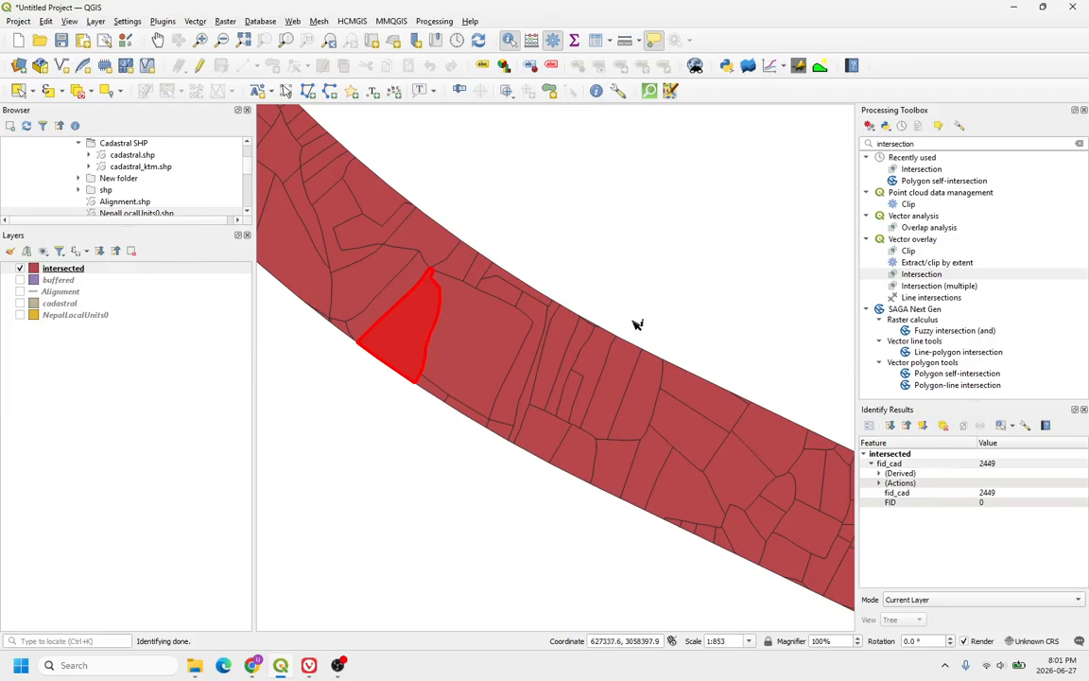
{"action": "scroll", "coordinate": [508, 328], "scroll_direction": "down", "scroll_amount": 1}
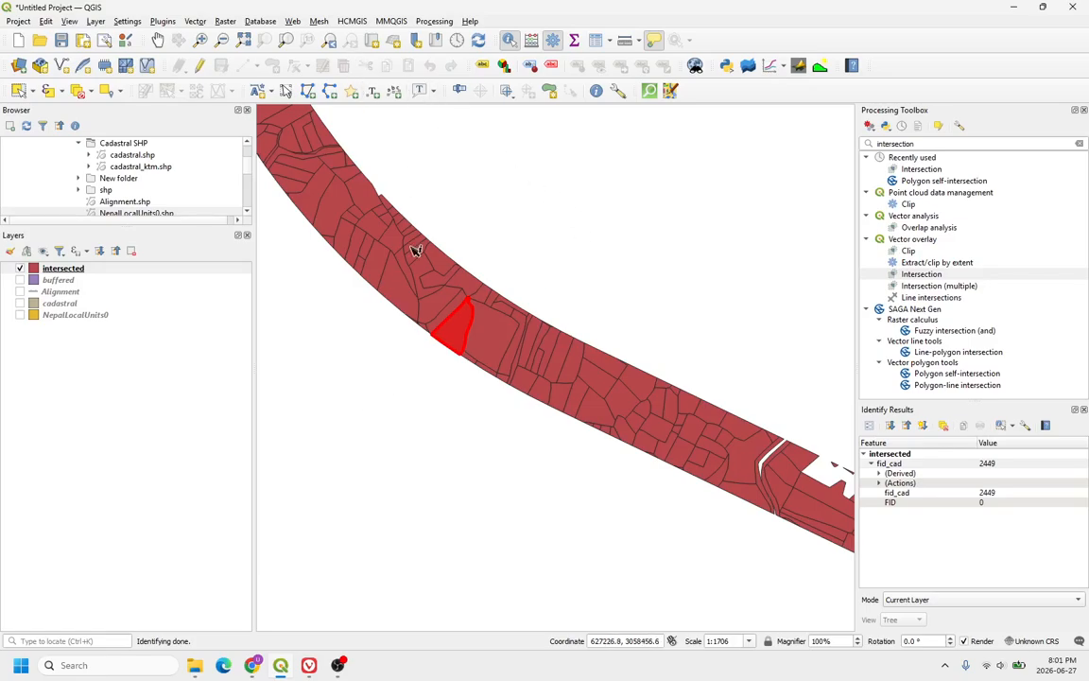
{"action": "left_click", "coordinate": [317, 375]}
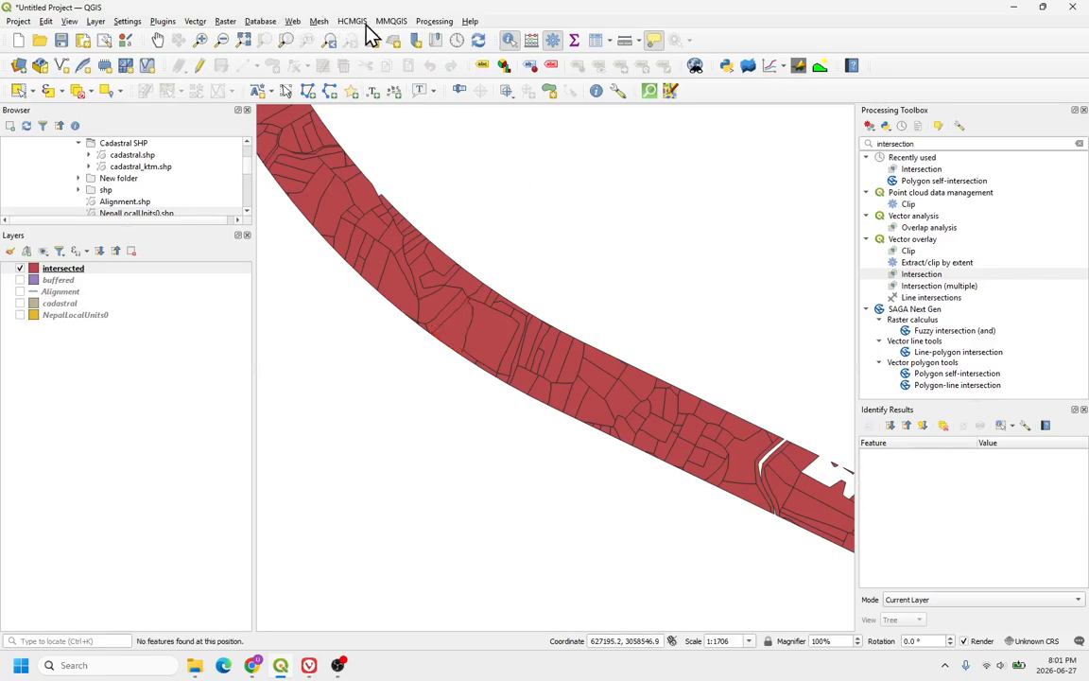
Step: Open Join Attributes by Location, joining the intersected layer to intersecting features of NepalLocalUnits0
{"action": "left_click", "coordinate": [197, 22]}
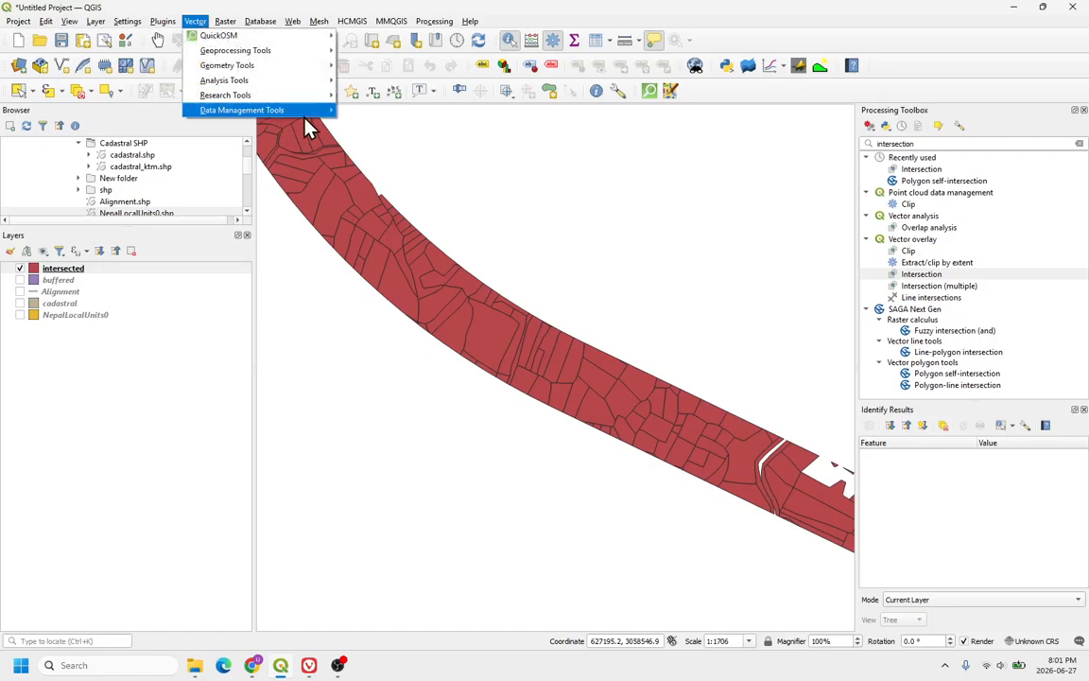
{"action": "mouse_move", "coordinate": [305, 113]}
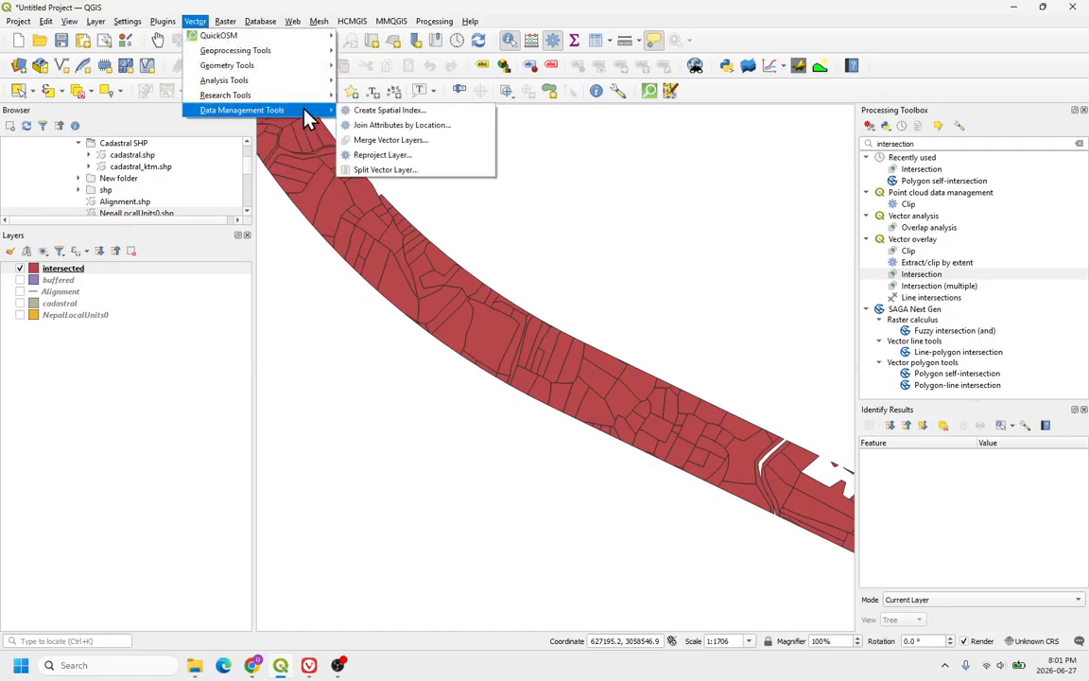
{"action": "left_click", "coordinate": [422, 132]}
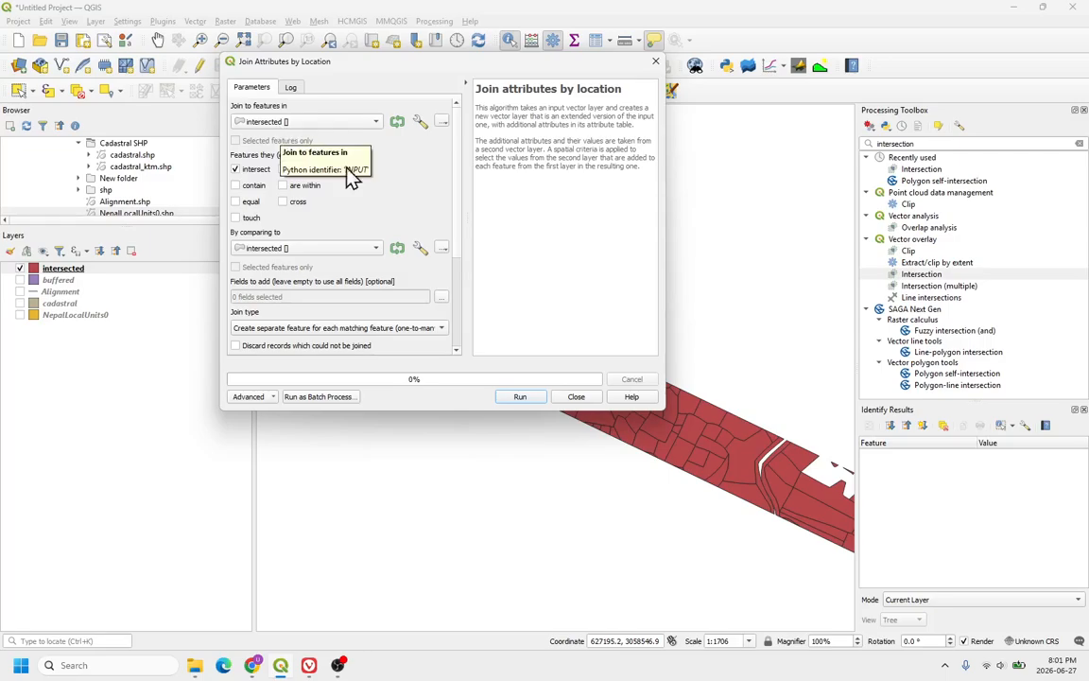
{"action": "left_click", "coordinate": [322, 251]}
{"action": "left_click", "coordinate": [308, 263]}
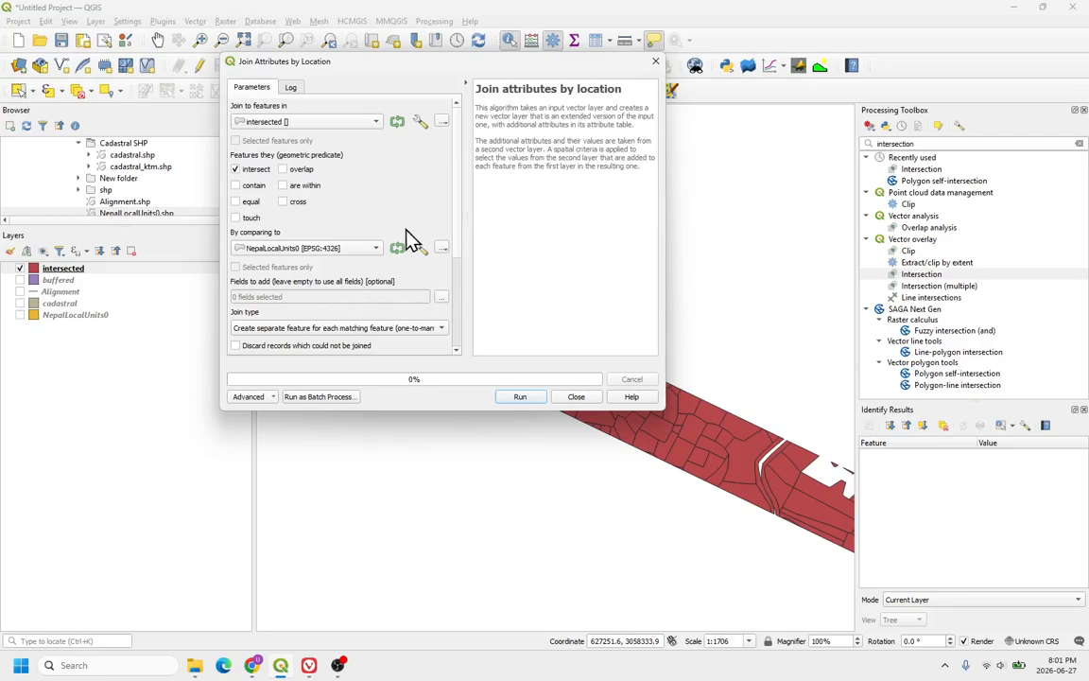
Step: Save the join output as joined_layer.shp in the hp2 folder, run the algorithm and close the dialog
{"action": "left_click", "coordinate": [315, 131]}
{"action": "left_click", "coordinate": [316, 134]}
{"action": "left_click_drag", "start_coordinate": [458, 219], "coordinate": [458, 311]}
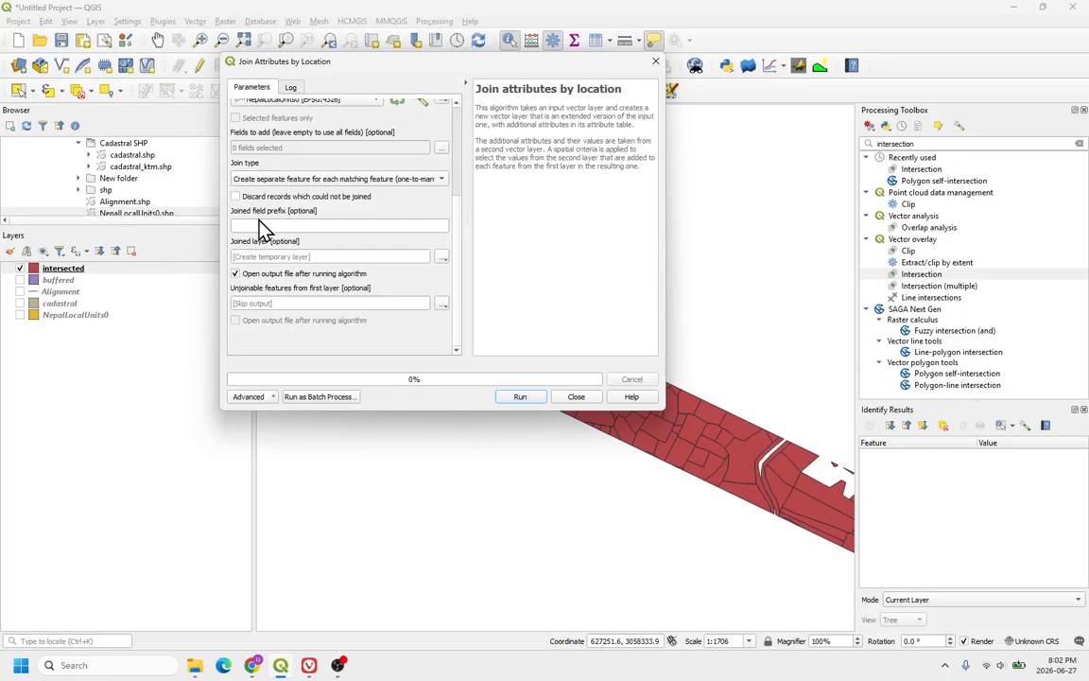
{"action": "left_click", "coordinate": [442, 257]}
{"action": "left_click", "coordinate": [484, 303]}
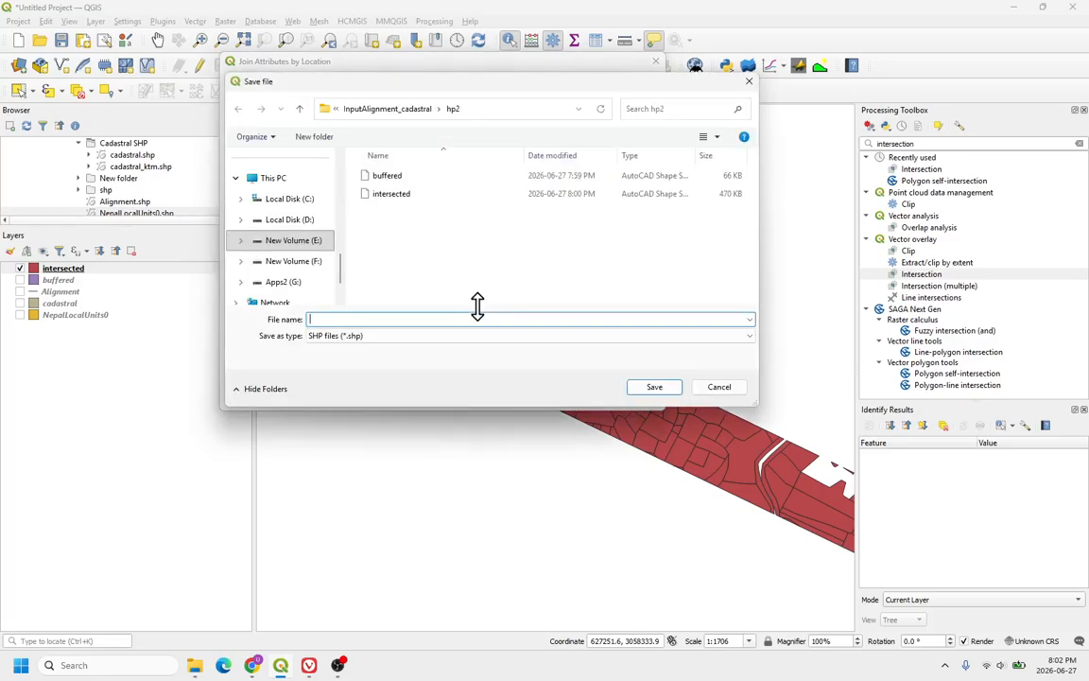
{"action": "type", "text": "joined_layer"}
{"action": "left_click", "coordinate": [667, 391]}
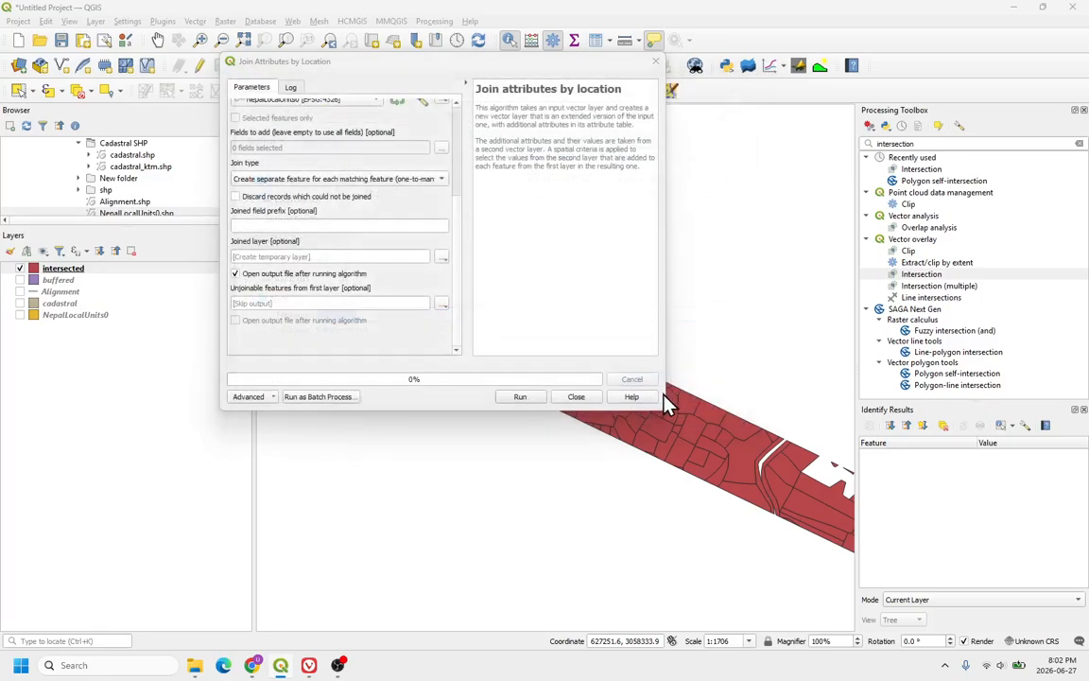
{"action": "left_click", "coordinate": [522, 397]}
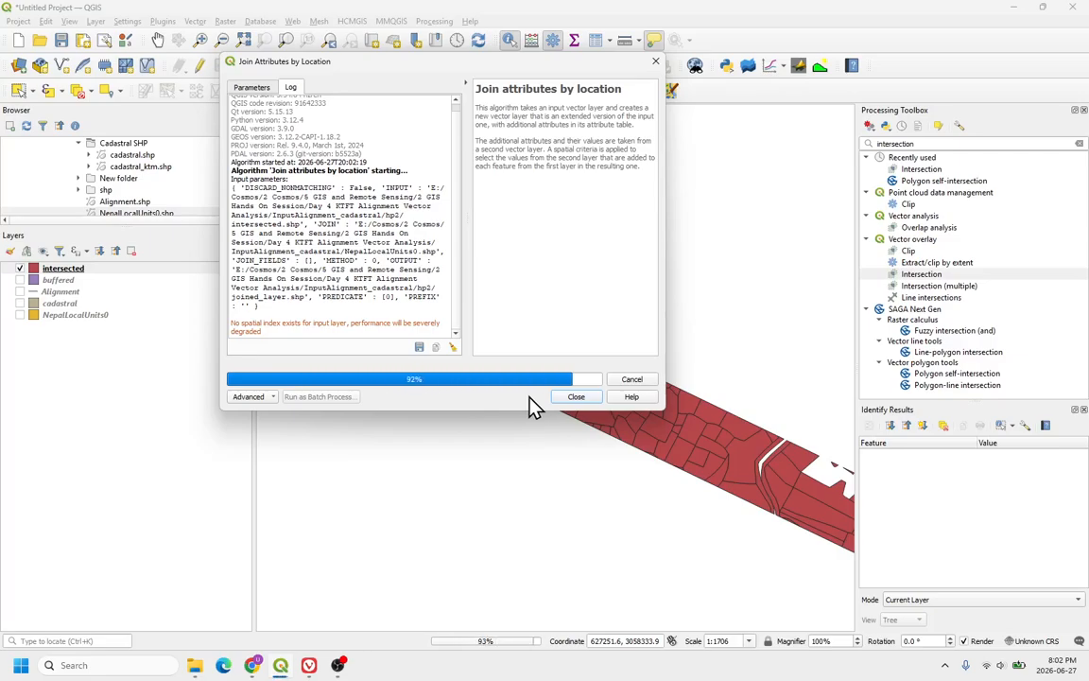
{"action": "left_click", "coordinate": [573, 398]}
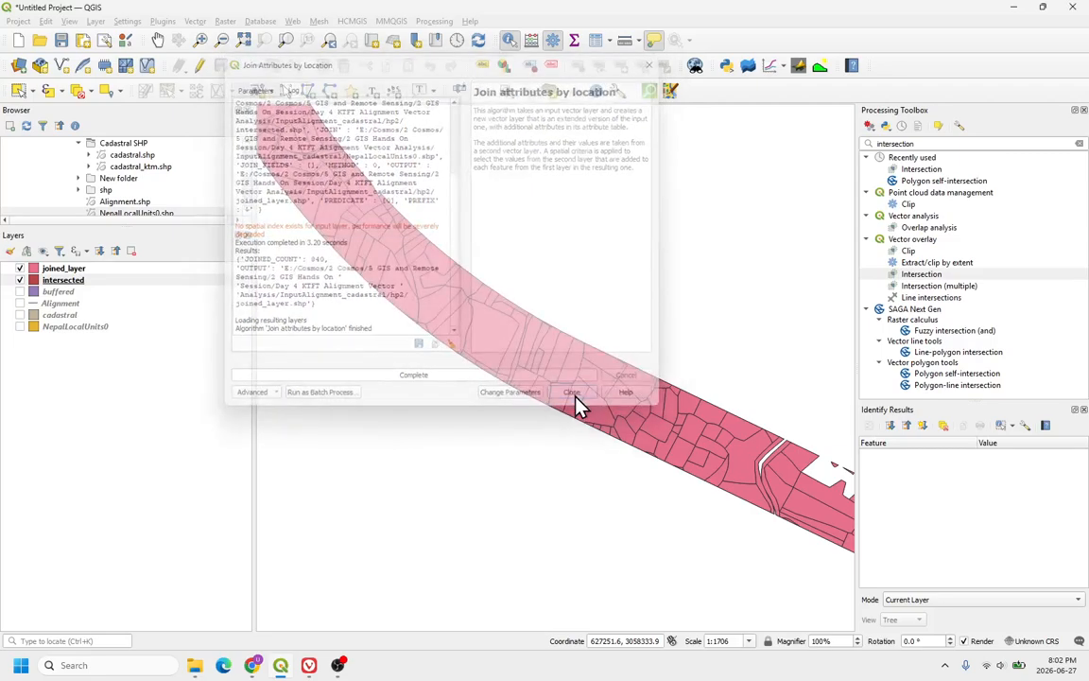
Step: Hide the intersected layer, then open the joined layer's attribute table to review its records and close it
{"action": "left_click", "coordinate": [43, 280]}
{"action": "left_click", "coordinate": [56, 269]}
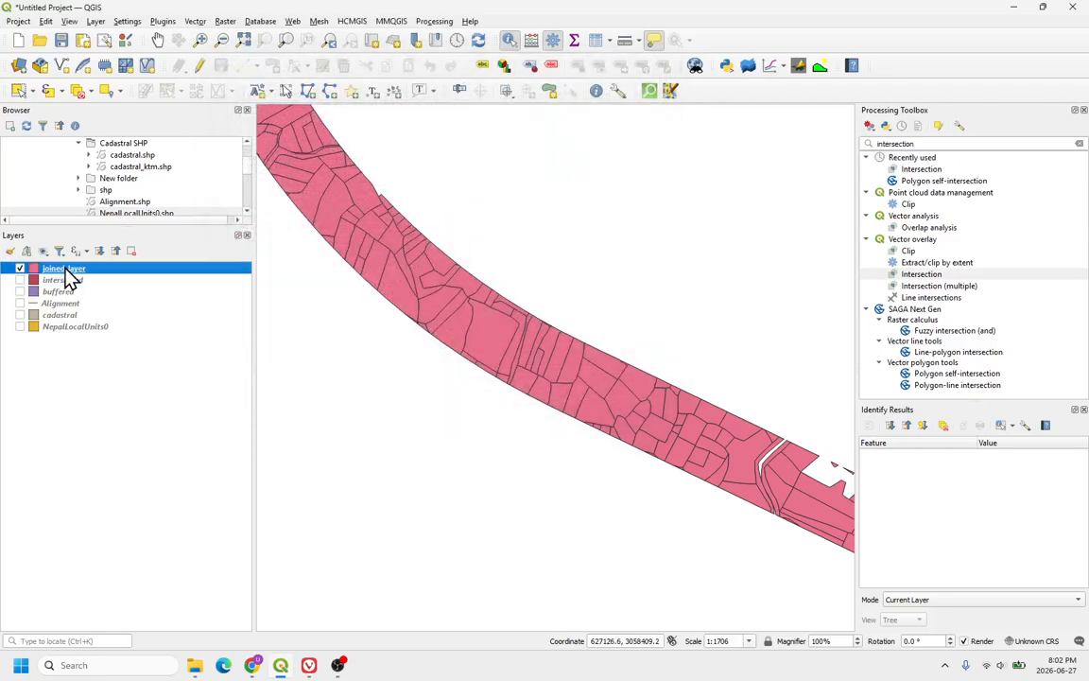
{"action": "right_click", "coordinate": [64, 269]}
{"action": "left_click", "coordinate": [128, 426]}
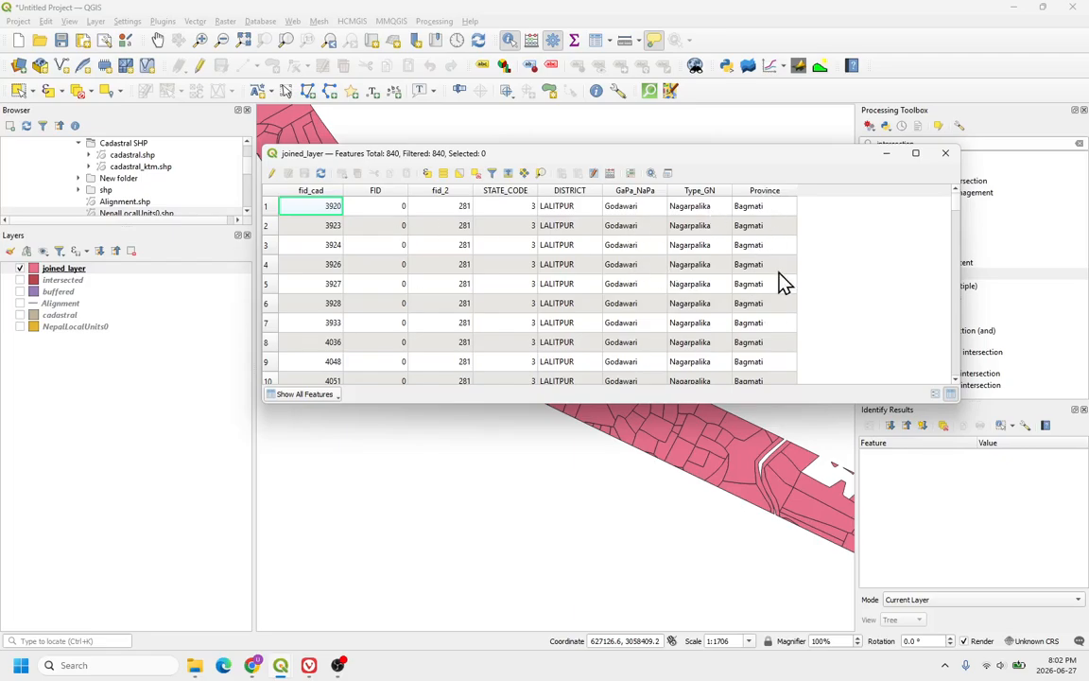
{"action": "left_click", "coordinate": [945, 153]}
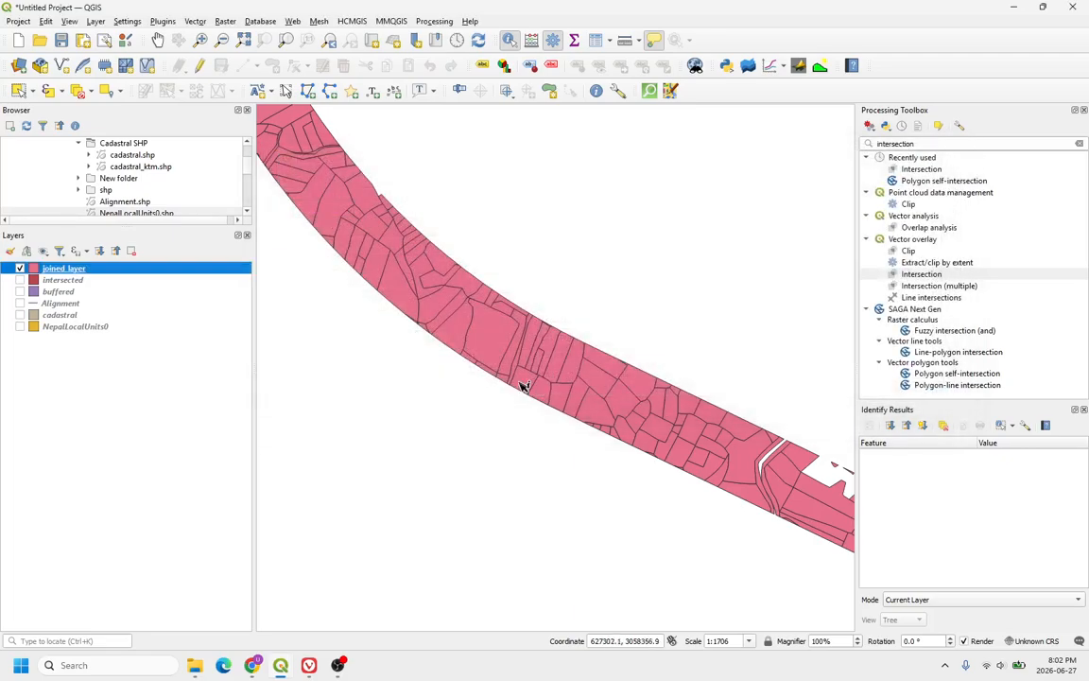
Step: Identify joined parcels along the corridor to view their local unit attributes
{"action": "scroll", "coordinate": [725, 510], "scroll_direction": "up", "scroll_amount": 2}
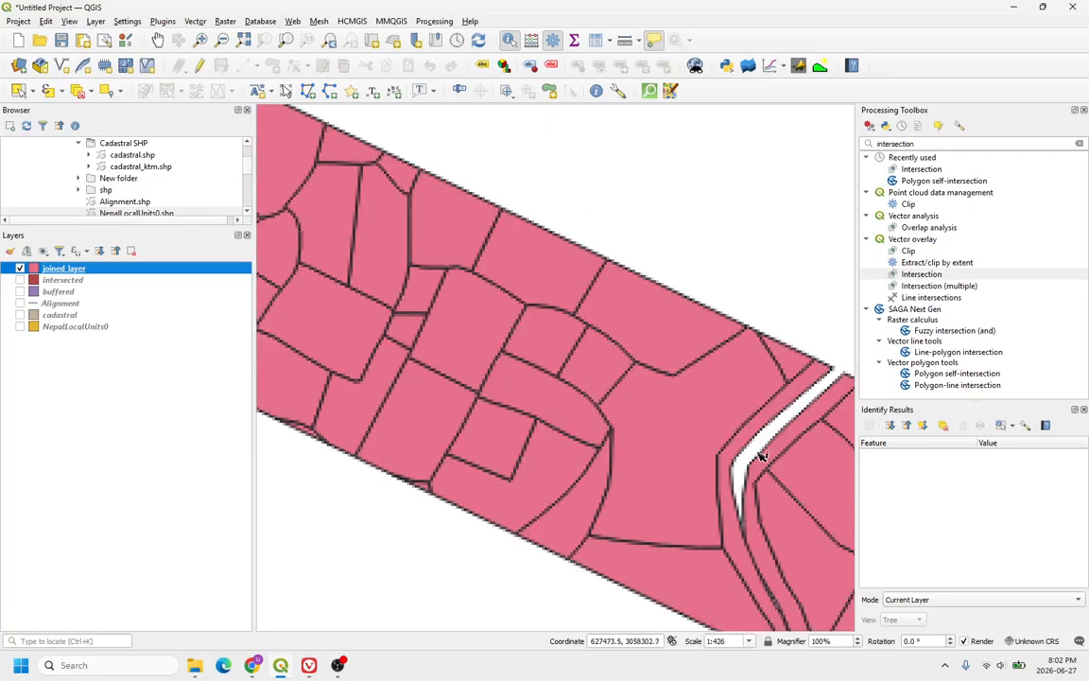
{"action": "left_click", "coordinate": [687, 426]}
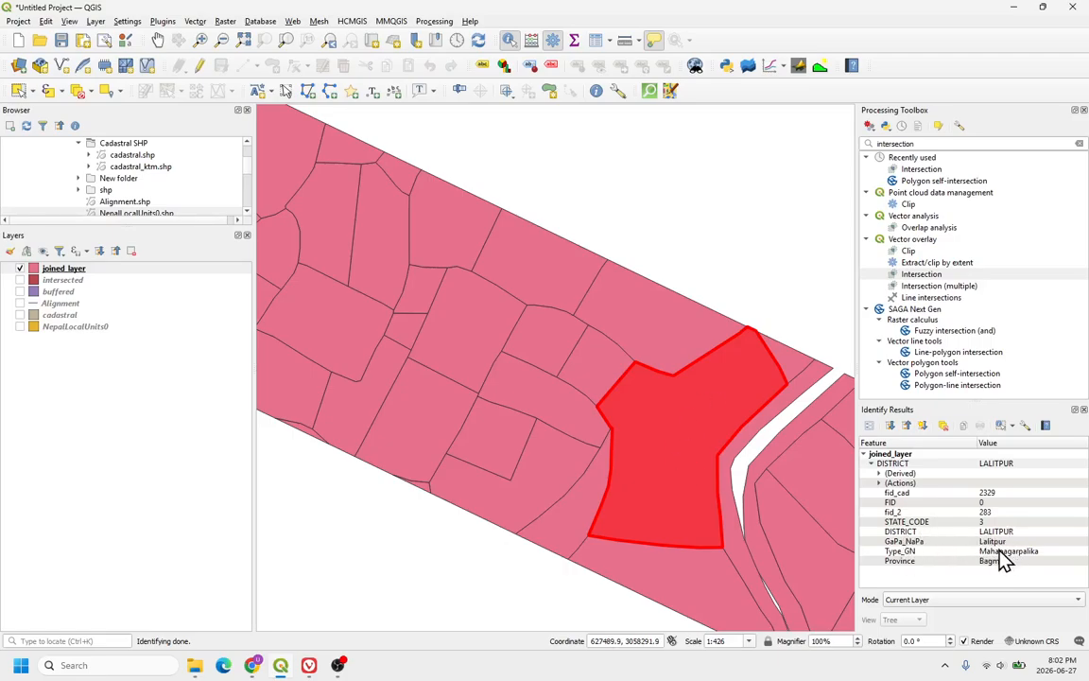
{"action": "scroll", "coordinate": [659, 416], "scroll_direction": "down", "scroll_amount": 7}
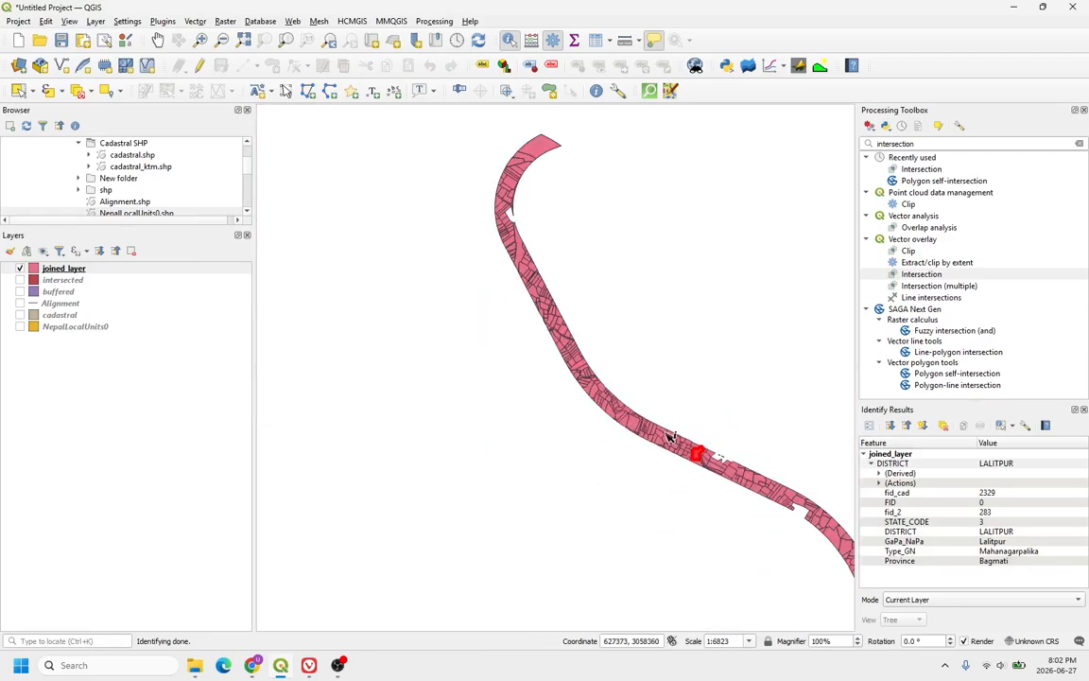
{"action": "scroll", "coordinate": [621, 383], "scroll_direction": "up", "scroll_amount": 6}
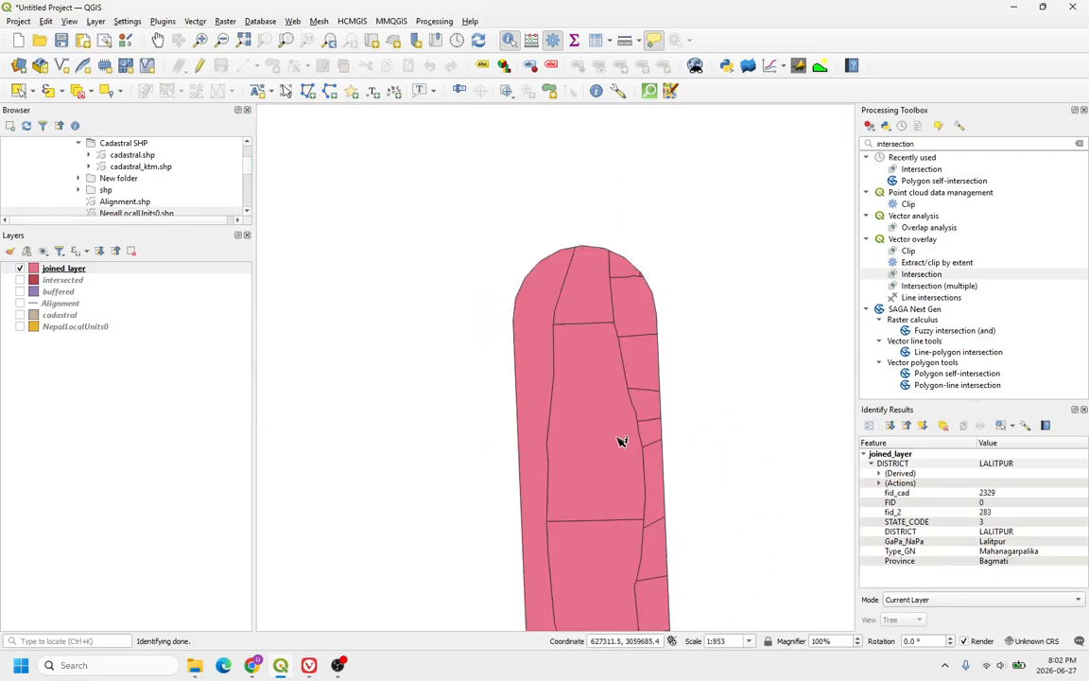
{"action": "left_click", "coordinate": [617, 428]}
{"action": "scroll", "coordinate": [489, 280], "scroll_direction": "down", "scroll_amount": 6}
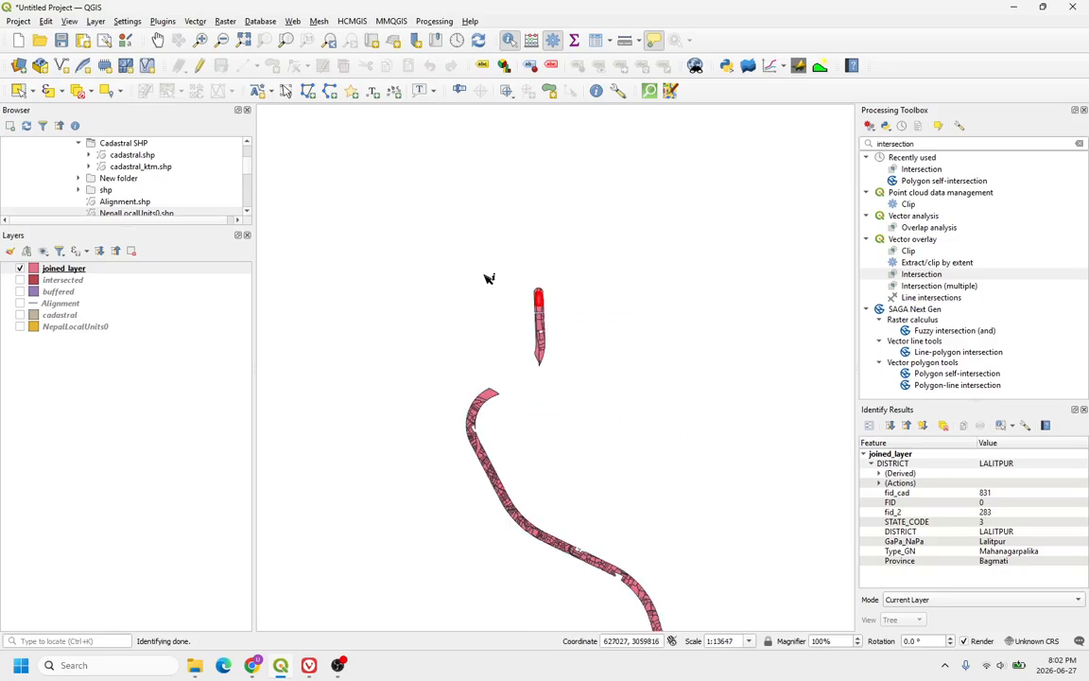
{"action": "scroll", "coordinate": [457, 391], "scroll_direction": "up", "scroll_amount": 5}
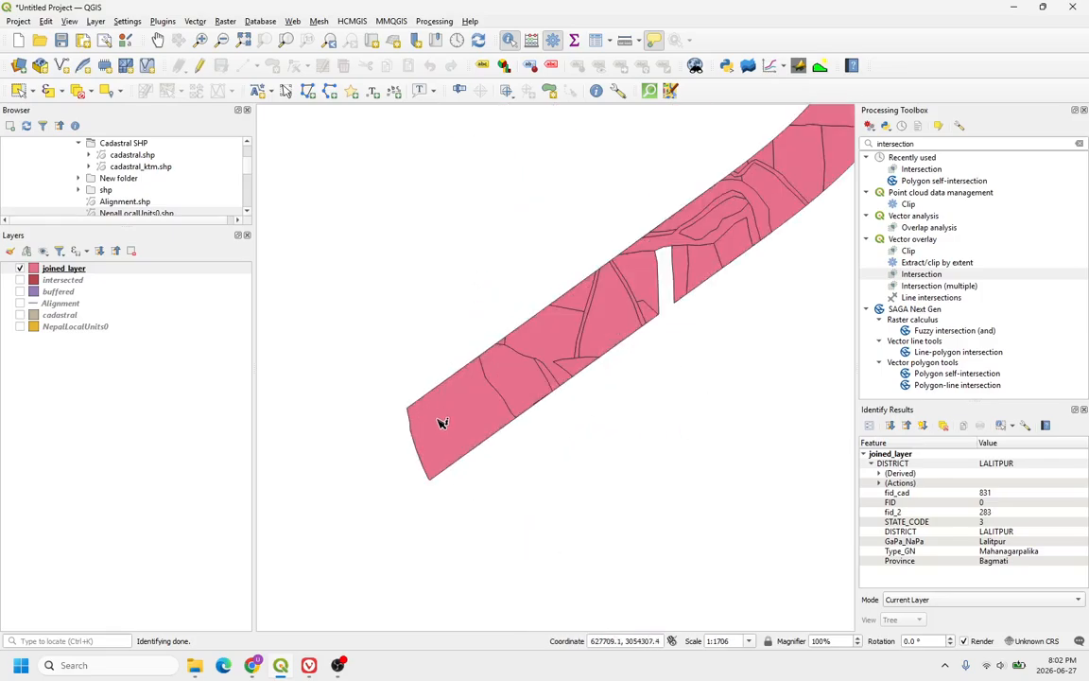
Step: Identify a parcel at the corridor's southern end and zoom around the joined corridor
{"action": "left_click", "coordinate": [471, 426]}
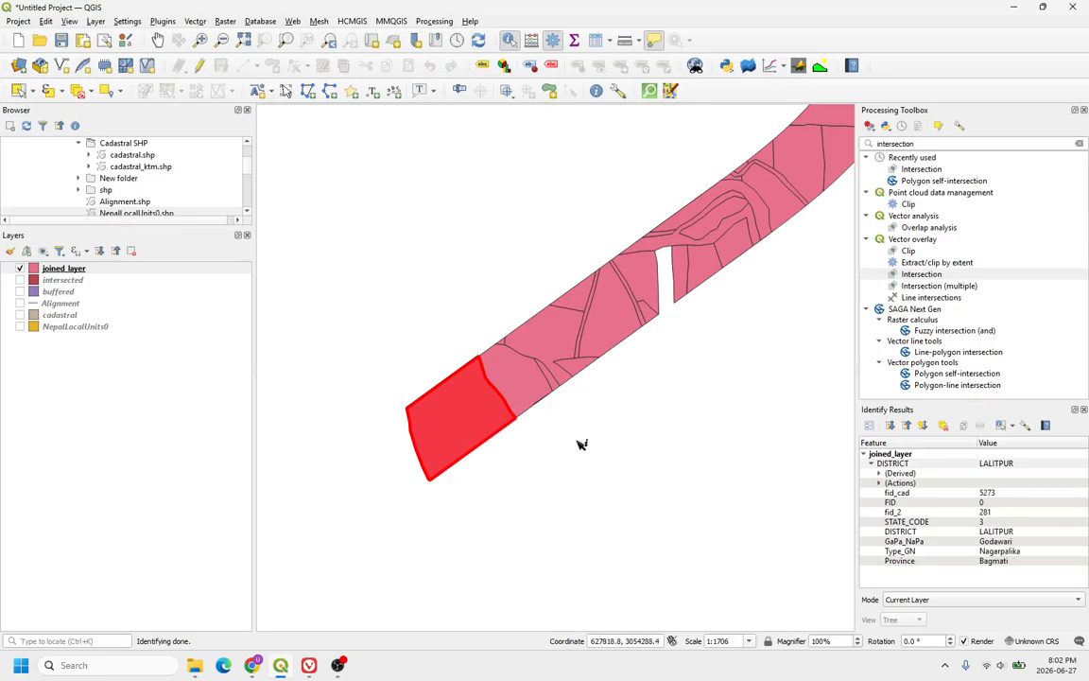
{"action": "scroll", "coordinate": [552, 435], "scroll_direction": "up", "scroll_amount": 1}
{"action": "scroll", "coordinate": [518, 498], "scroll_direction": "down", "scroll_amount": 1}
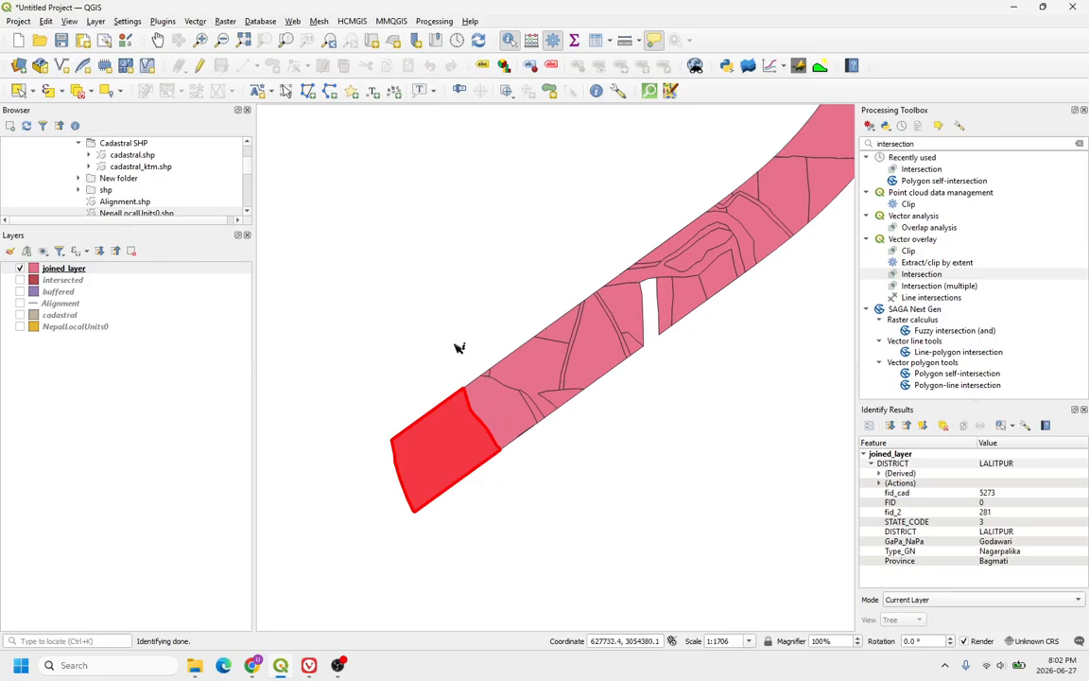
{"action": "scroll", "coordinate": [385, 431], "scroll_direction": "down", "scroll_amount": 4}
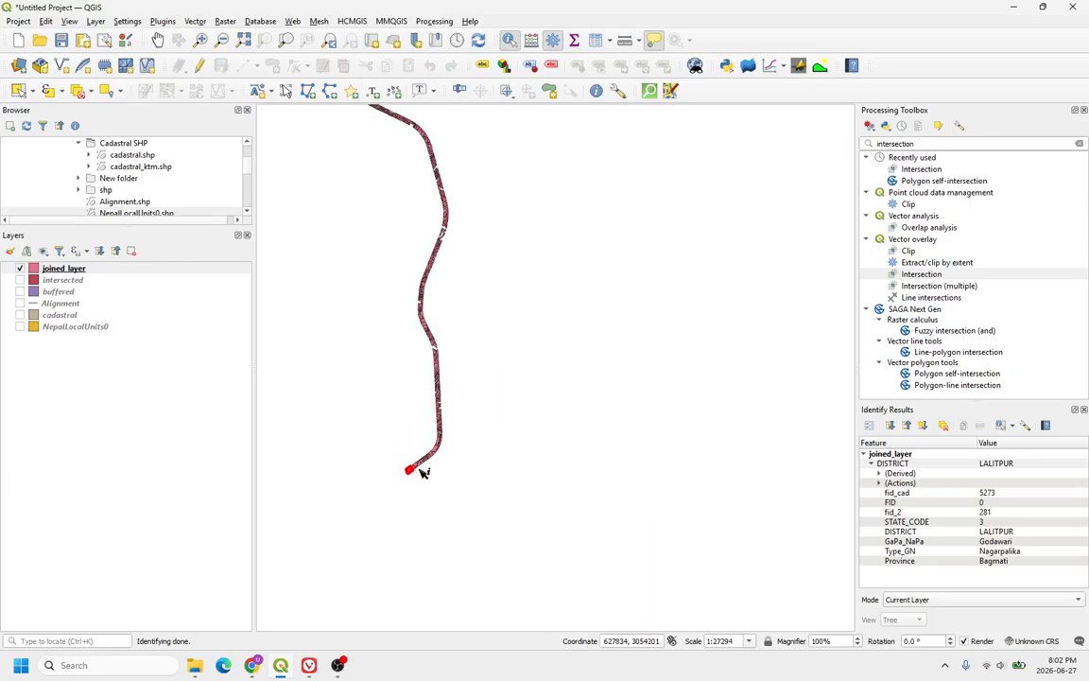
{"action": "left_click", "coordinate": [389, 433]}
{"action": "scroll", "coordinate": [473, 535], "scroll_direction": "up", "scroll_amount": 3}
{"action": "scroll", "coordinate": [486, 537], "scroll_direction": "down", "scroll_amount": 3}
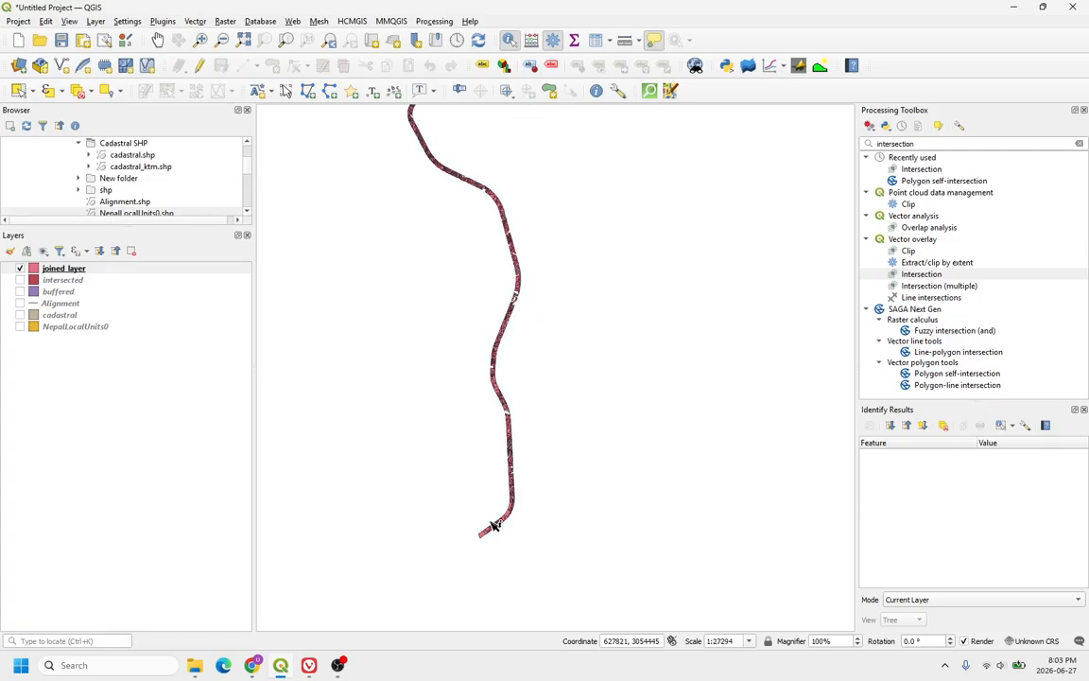
{"action": "scroll", "coordinate": [518, 426], "scroll_direction": "up", "scroll_amount": 2}
{"action": "scroll", "coordinate": [531, 405], "scroll_direction": "up", "scroll_amount": 1}
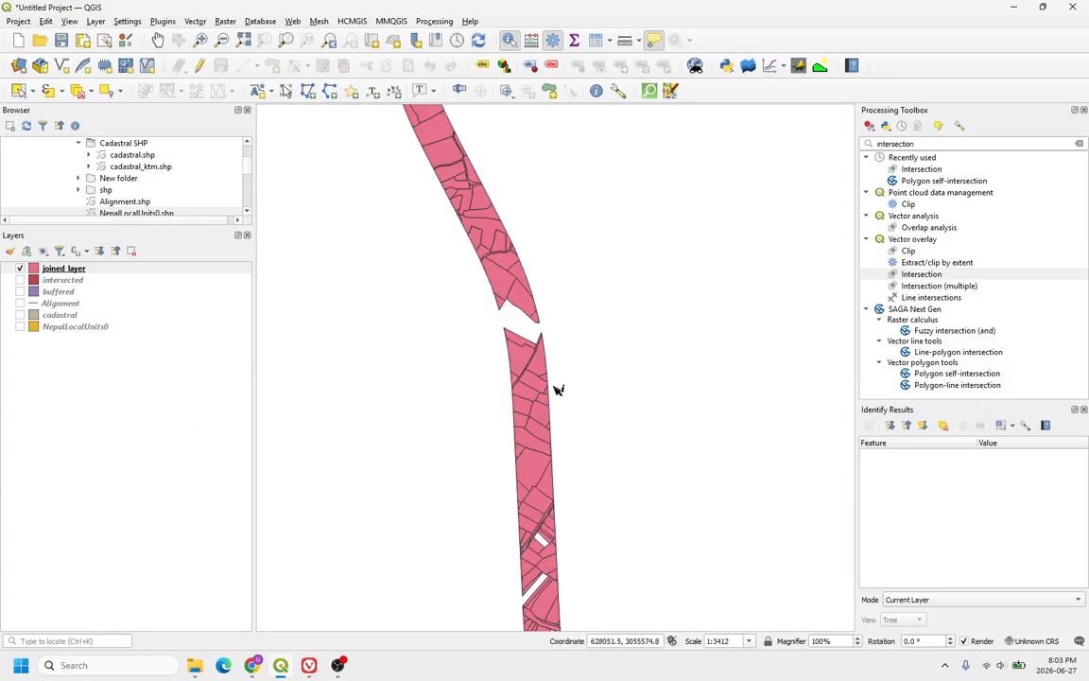
Step: Open the Field Calculator from the joined layer's attribute table and name a new integer field landrate
{"action": "left_click", "coordinate": [104, 271]}
{"action": "right_click", "coordinate": [106, 273]}
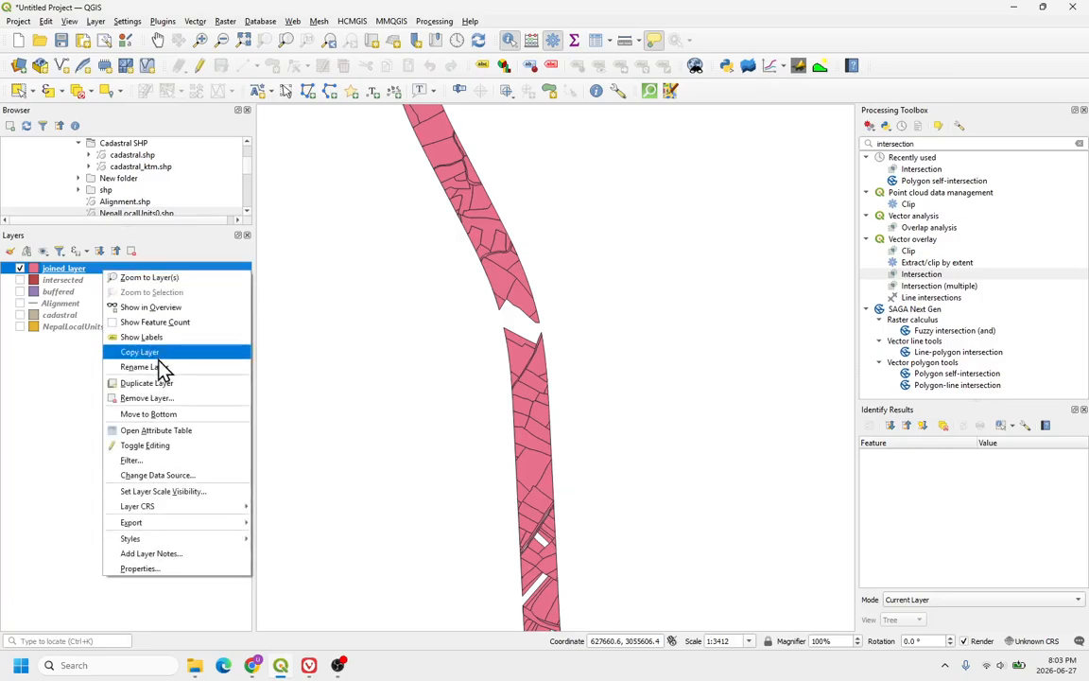
{"action": "left_click", "coordinate": [163, 429]}
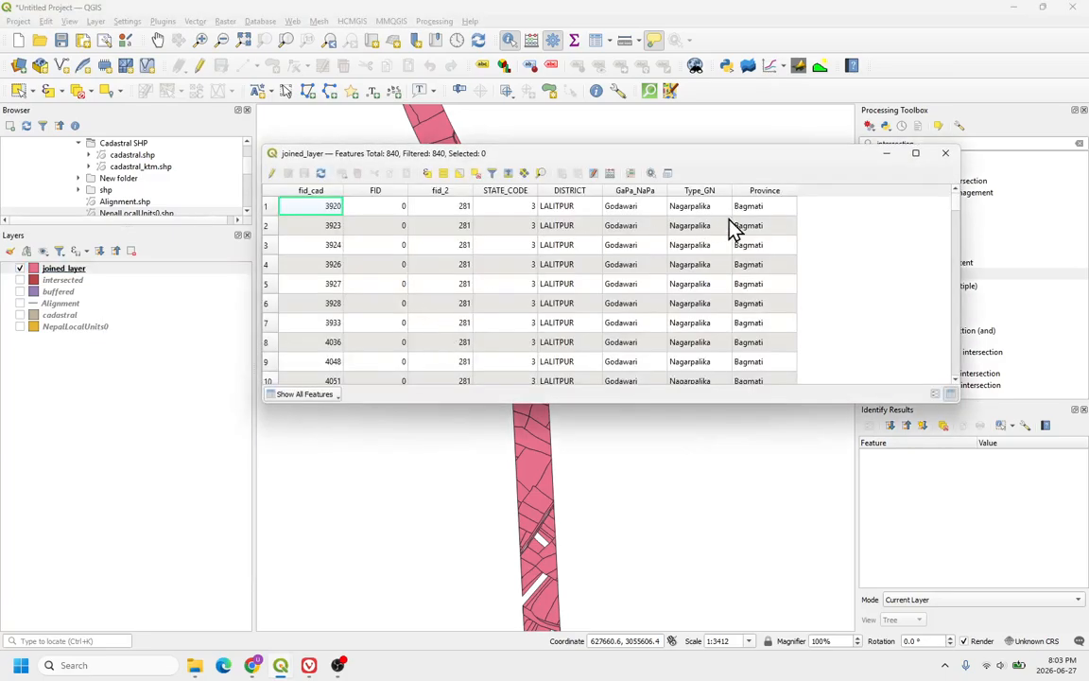
{"action": "left_click", "coordinate": [610, 178]}
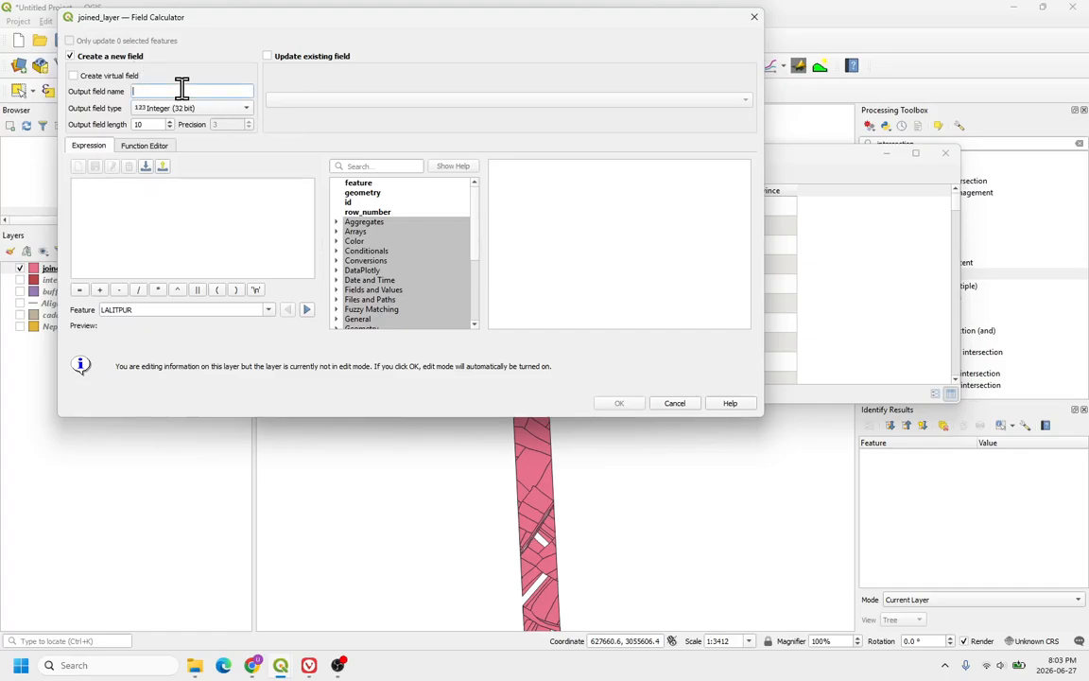
{"action": "left_click_drag", "start_coordinate": [341, 16], "coordinate": [507, 114]}
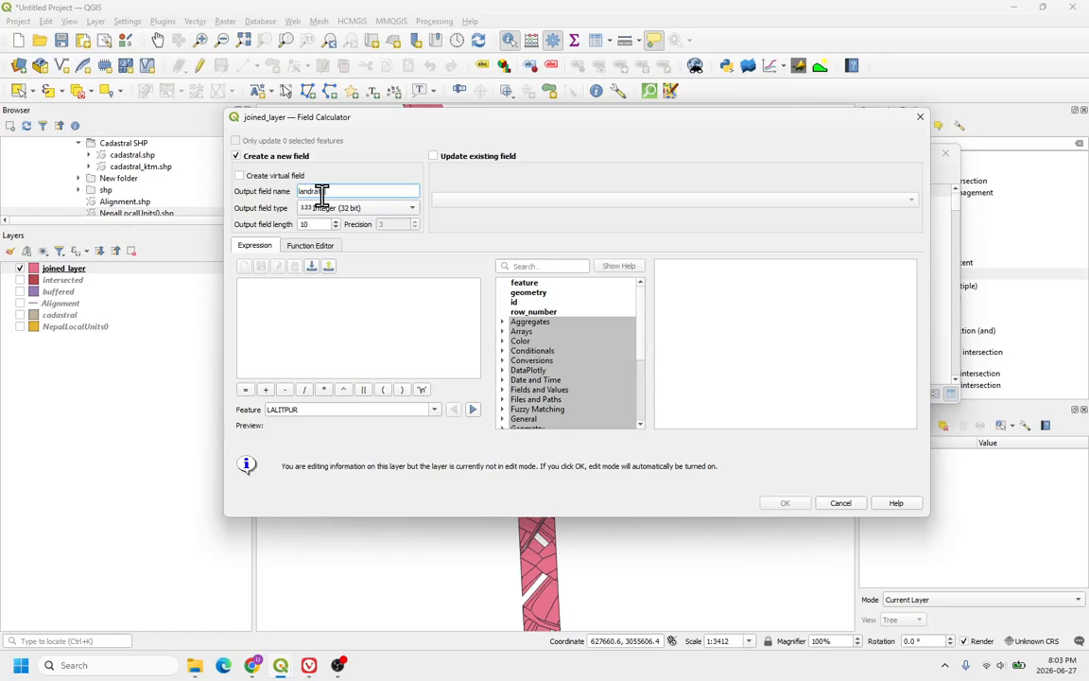
{"action": "type", "text": "te"}
{"action": "left_click", "coordinate": [327, 303]}
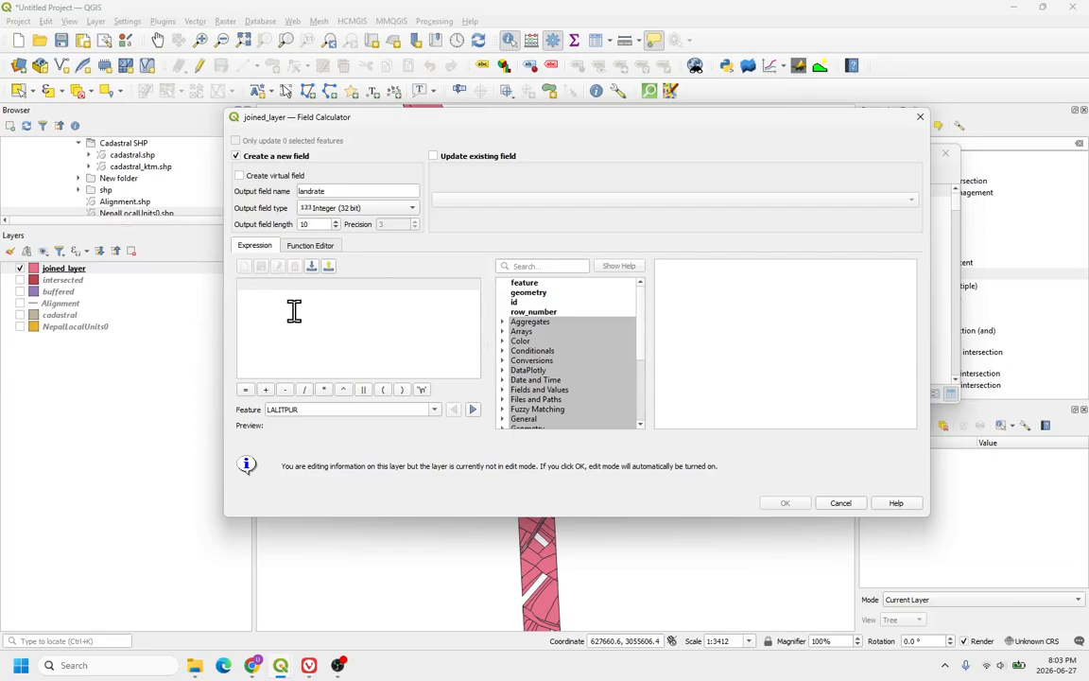
Step: Start typing a CASE expression with a WHEN condition on GaPaNaPa equal to Lalitpur
{"action": "type", "text": "CA"}
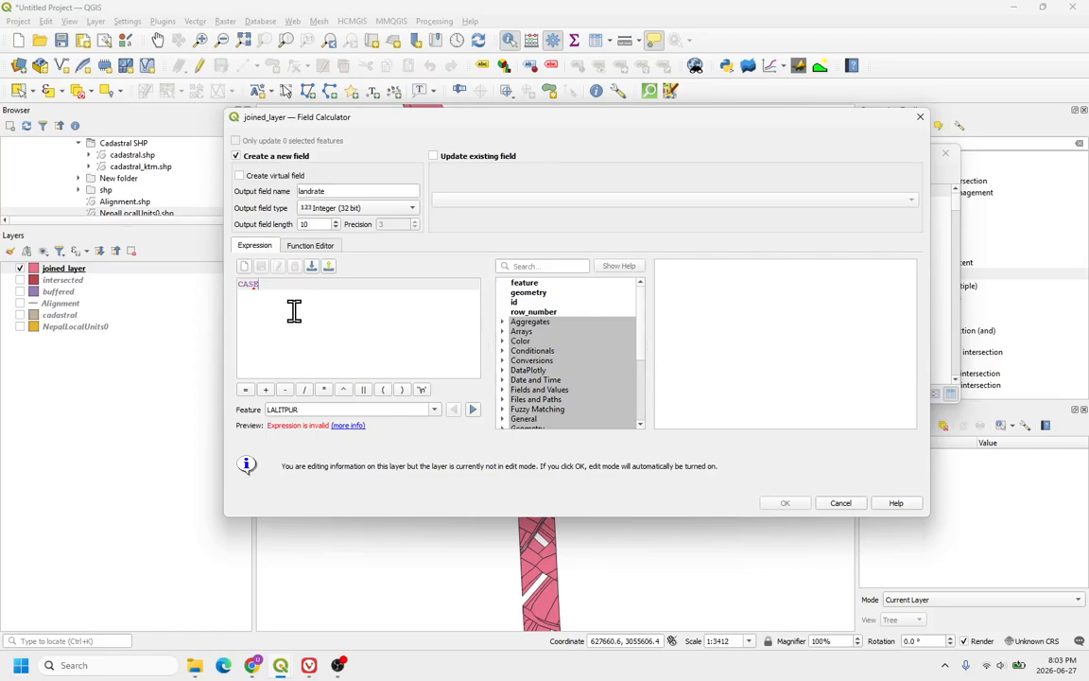
{"action": "type", "text": "SE"}
{"action": "key", "text": "Return"}
{"action": "type", "text": "WHE"}
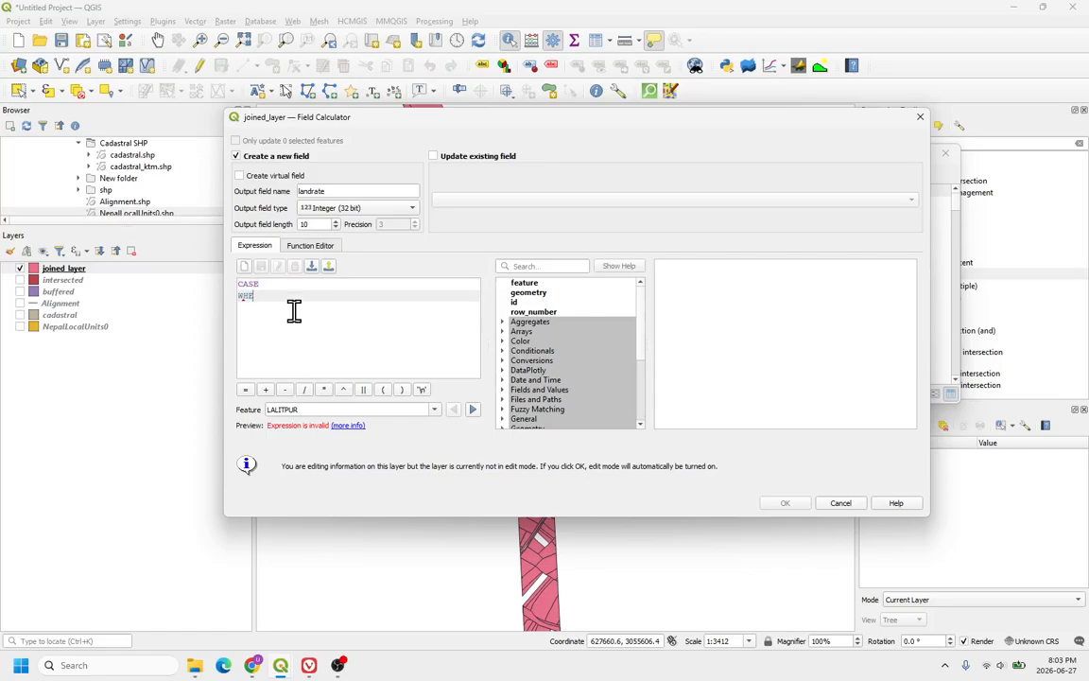
{"action": "type", "text": "N GaPaNaPa = Lalitpur"}
{"action": "key", "text": "Return"}
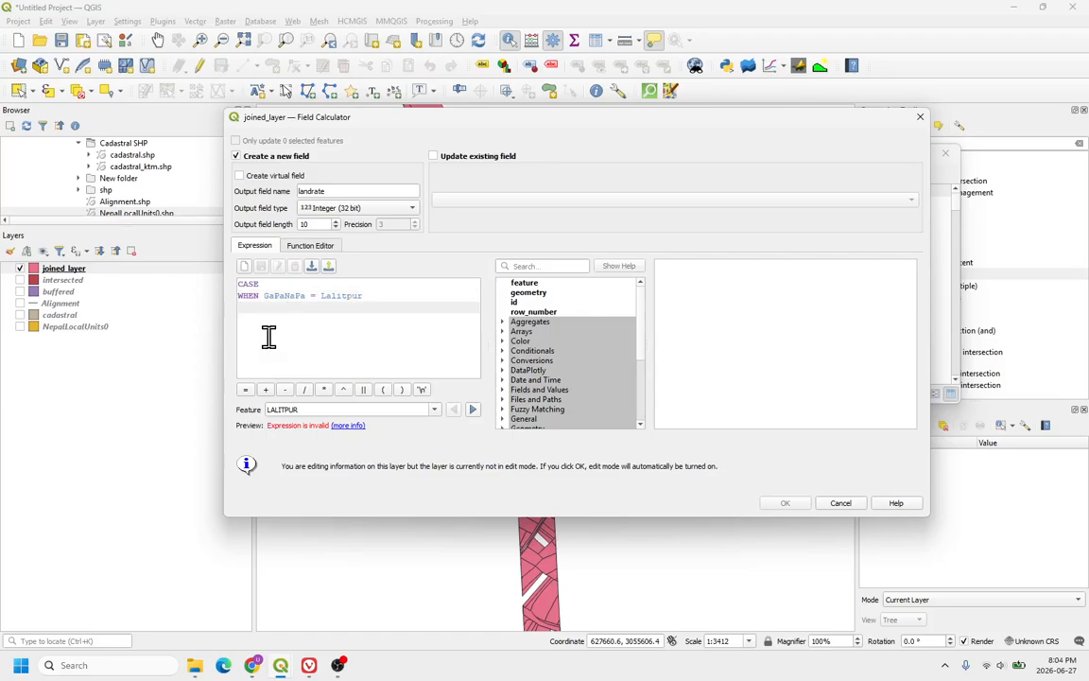
Step: Replace it with a pasted CASE expression on GAPA_NAPA: Lalitpur 5000000, Kirtipur 4000000, Godawari 3000000, Dakshinkali 2000000, else 0, and run it
{"action": "left_click", "coordinate": [368, 297]}
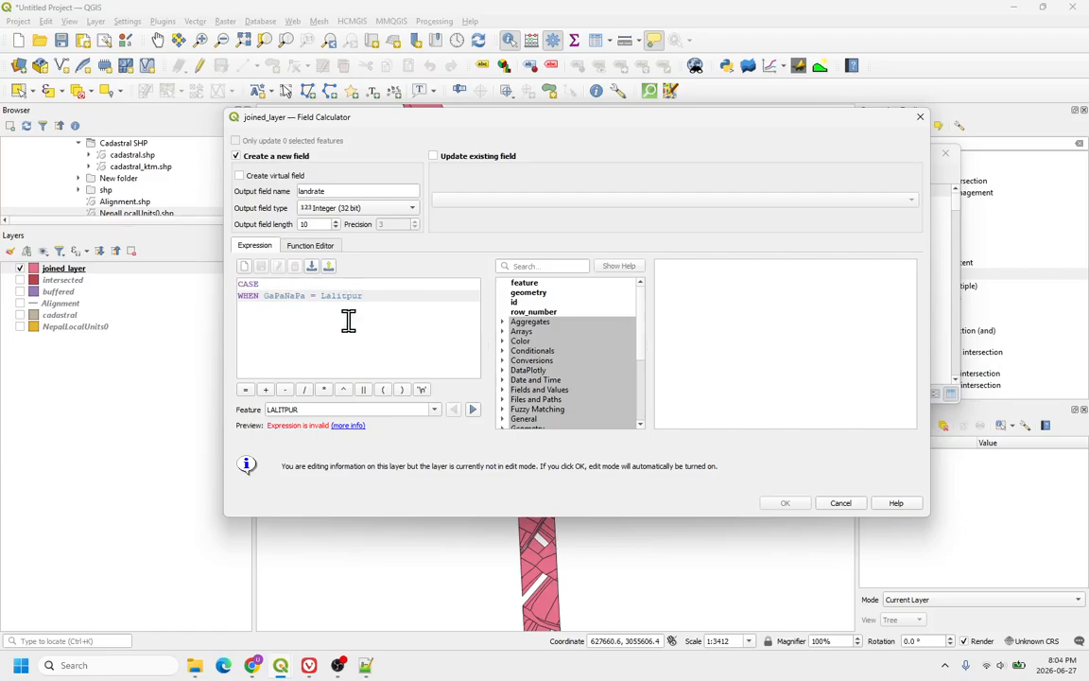
{"action": "left_click_drag", "start_coordinate": [384, 314], "coordinate": [199, 286]}
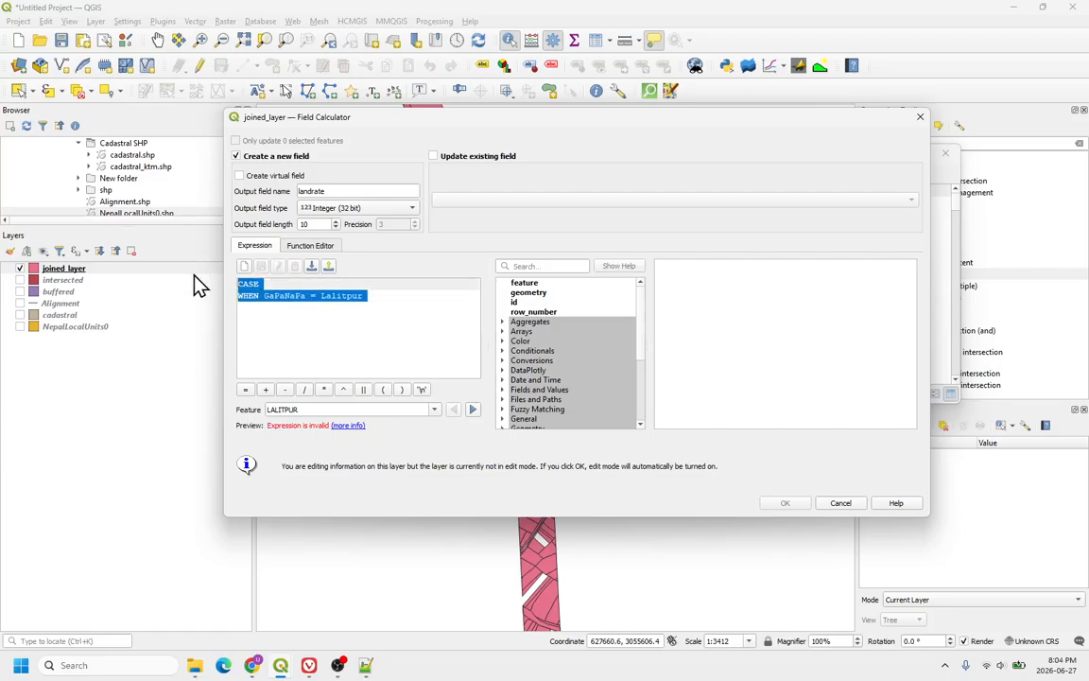
{"action": "type", "text": "CASE WHEN \"GAPA_NAPA\" = 'Lalitpur' THEN 5000000 WHEN \"GAPA_NAPA\" = 'Kirtipur' THEN 4000000 WHEN \"GAPA_NAPA\" = 'Godawari' THEN 3000000 WHEN \"GAPA_NAPA\" = 'Dakshinkali' THEN 2000000 ELSE 0 END"}
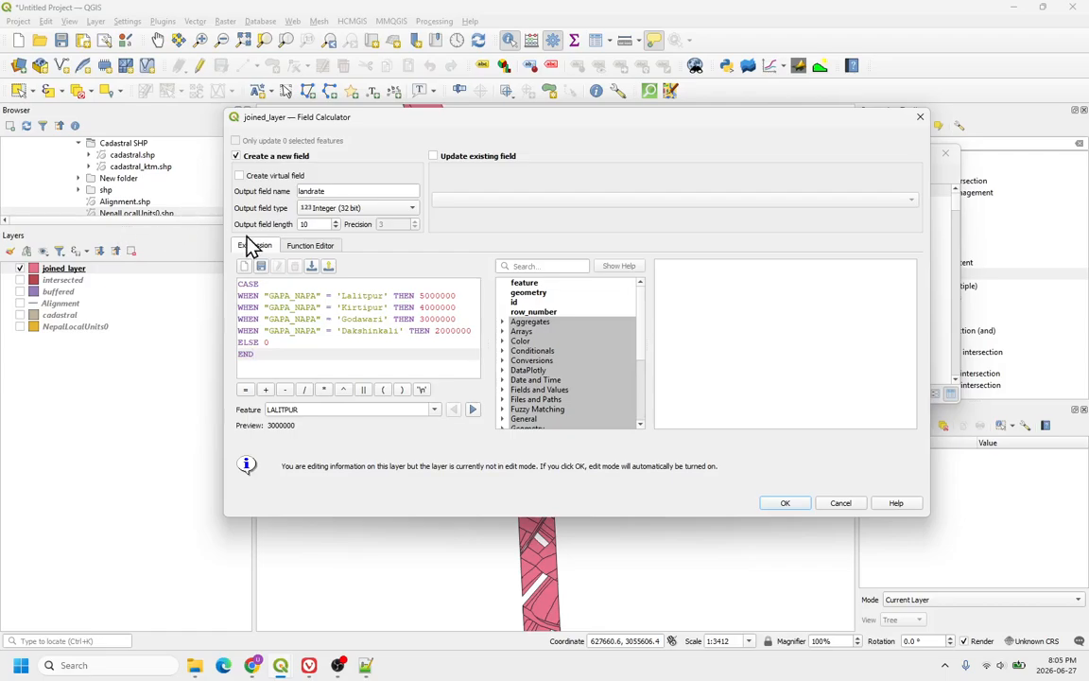
{"action": "left_click", "coordinate": [292, 344]}
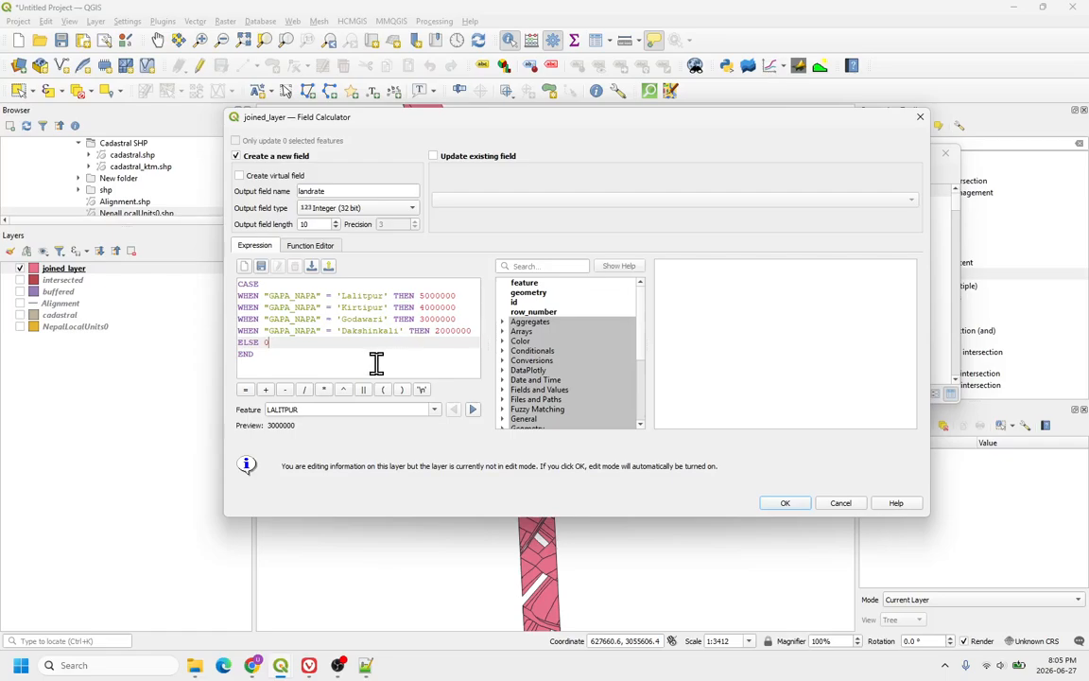
{"action": "left_click", "coordinate": [436, 296]}
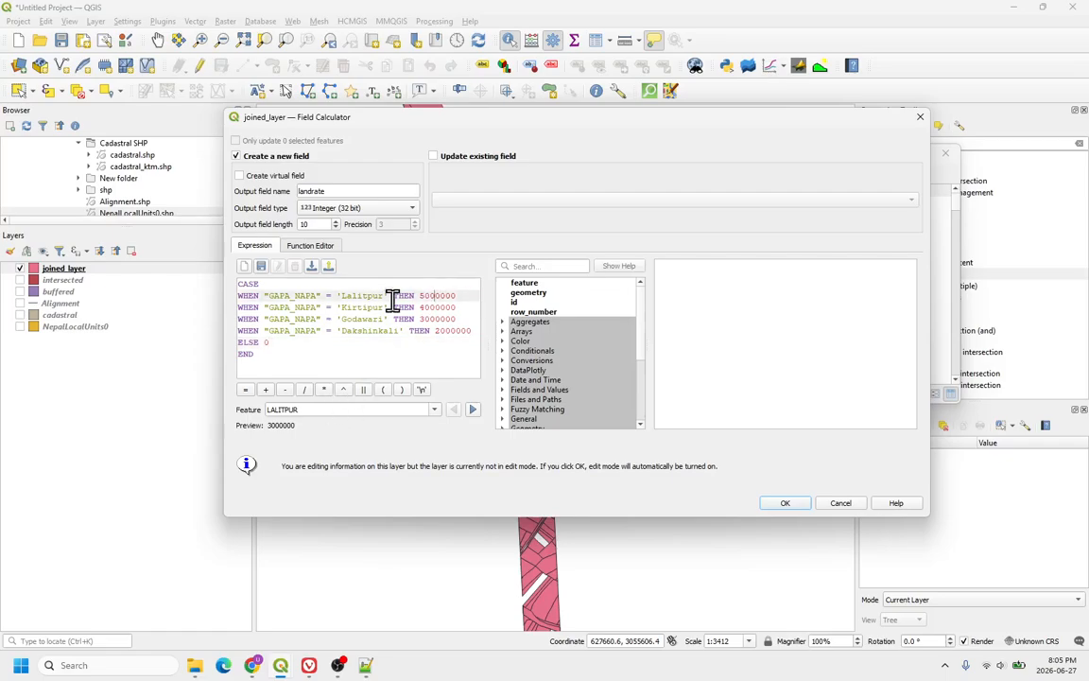
{"action": "left_click", "coordinate": [367, 308]}
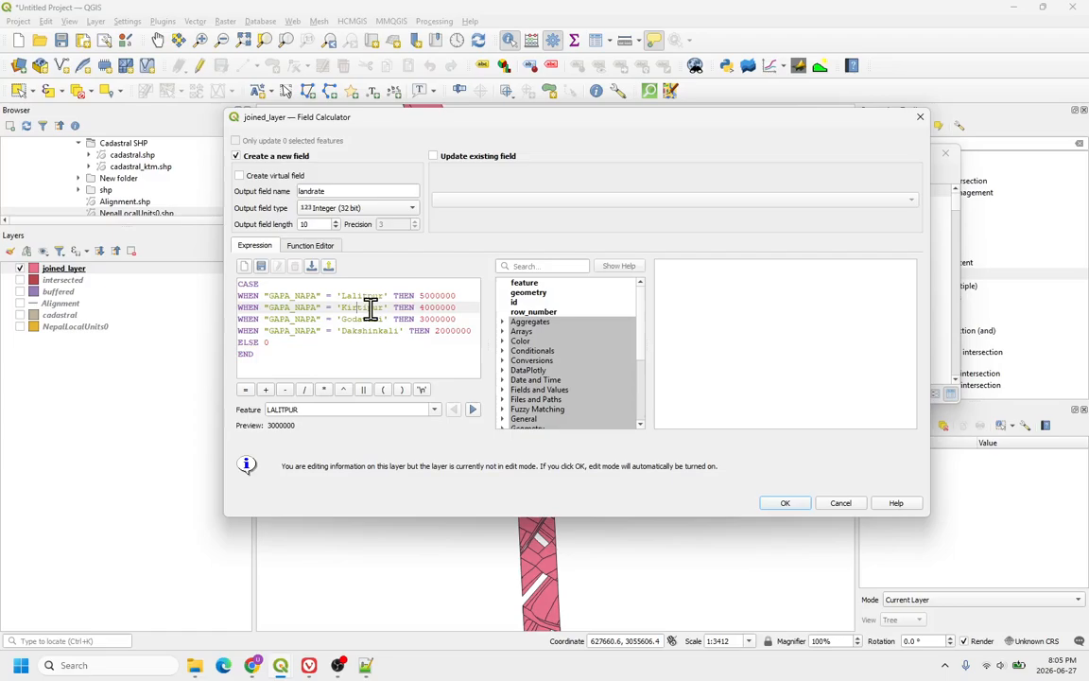
{"action": "left_click", "coordinate": [430, 319]}
{"action": "left_click", "coordinate": [434, 331]}
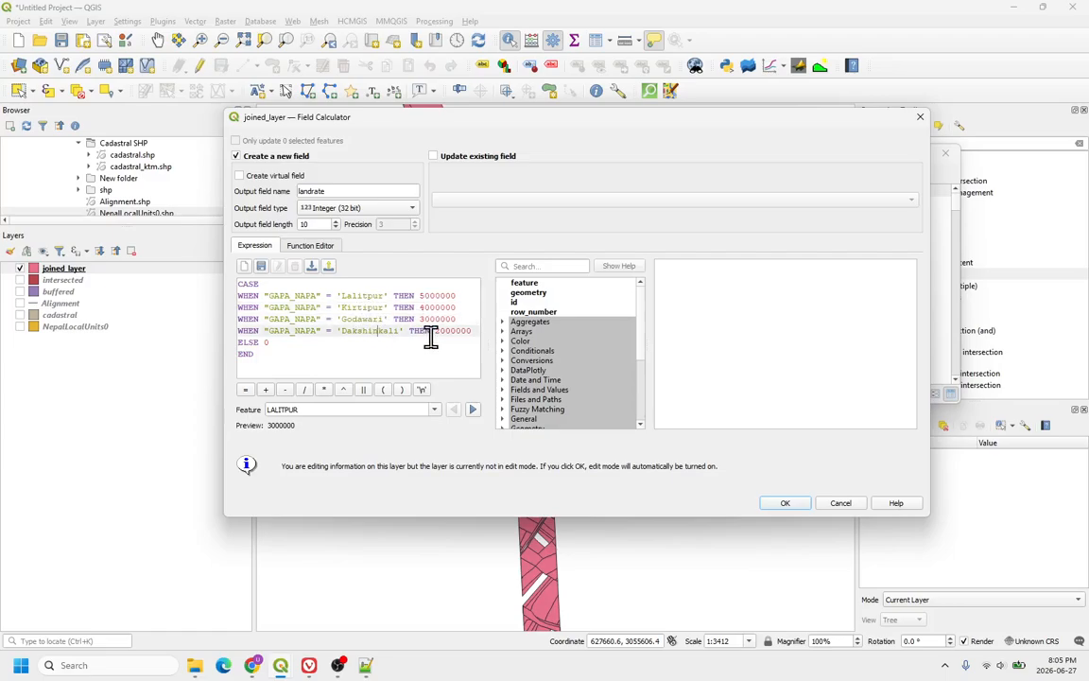
{"action": "left_click", "coordinate": [274, 344]}
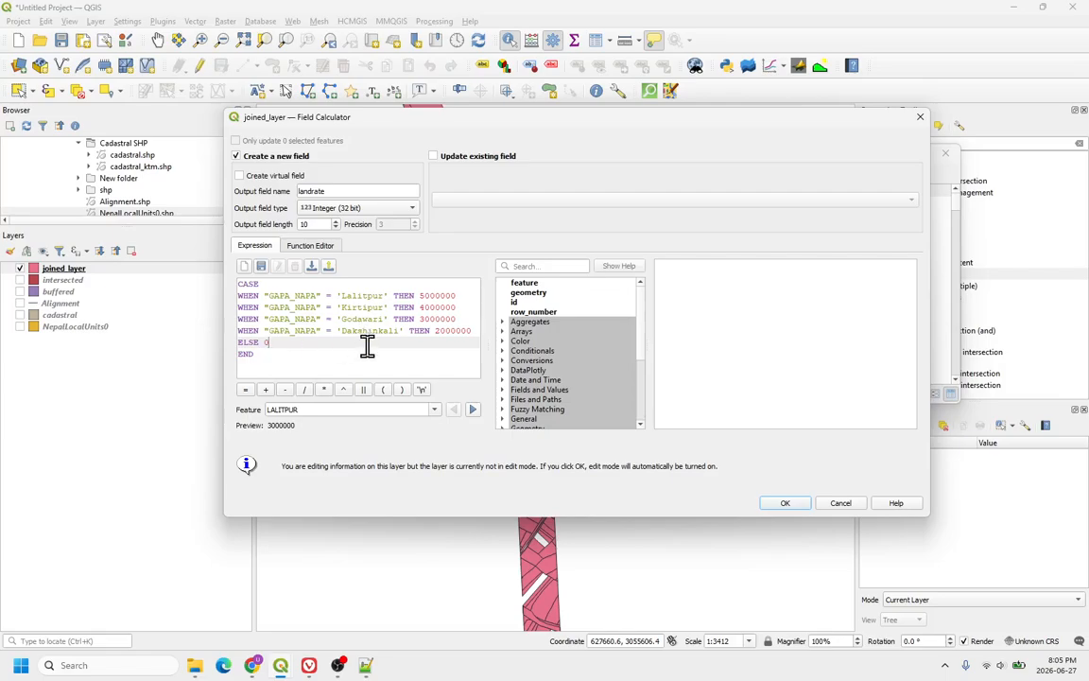
{"action": "left_click", "coordinate": [284, 353]}
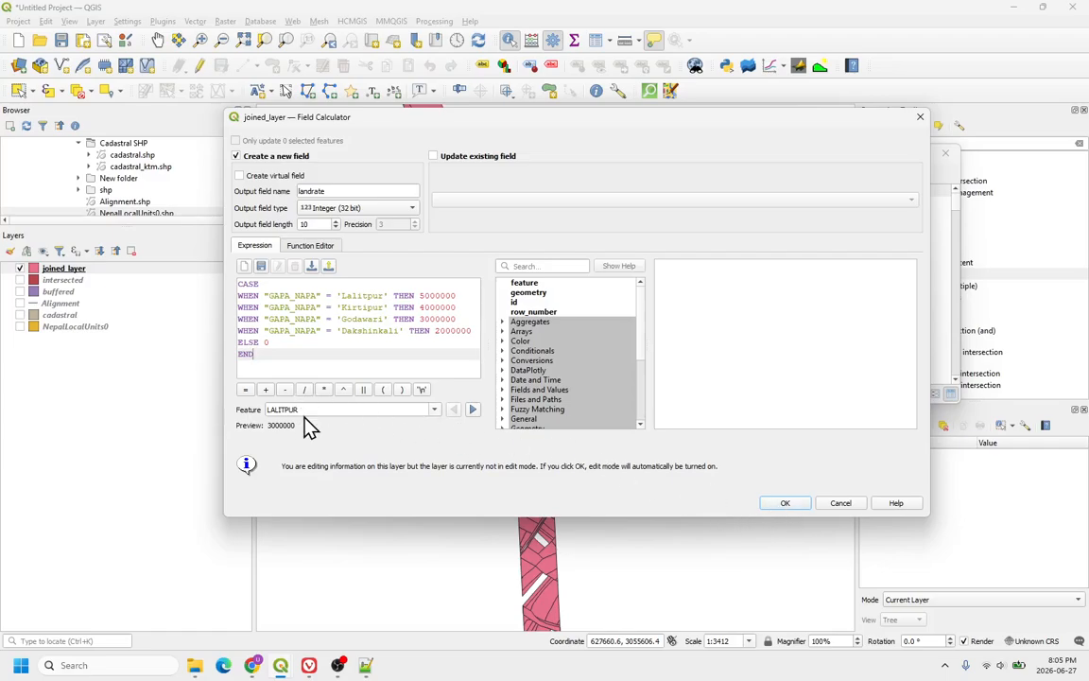
{"action": "left_click", "coordinate": [447, 295]}
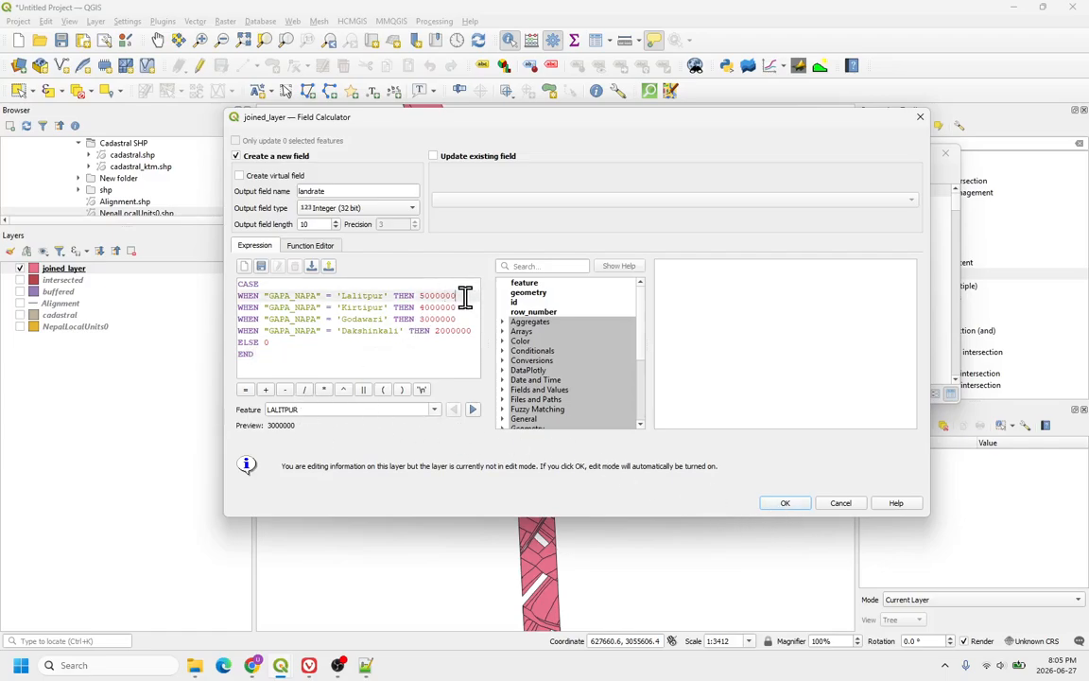
{"action": "left_click", "coordinate": [785, 505]}
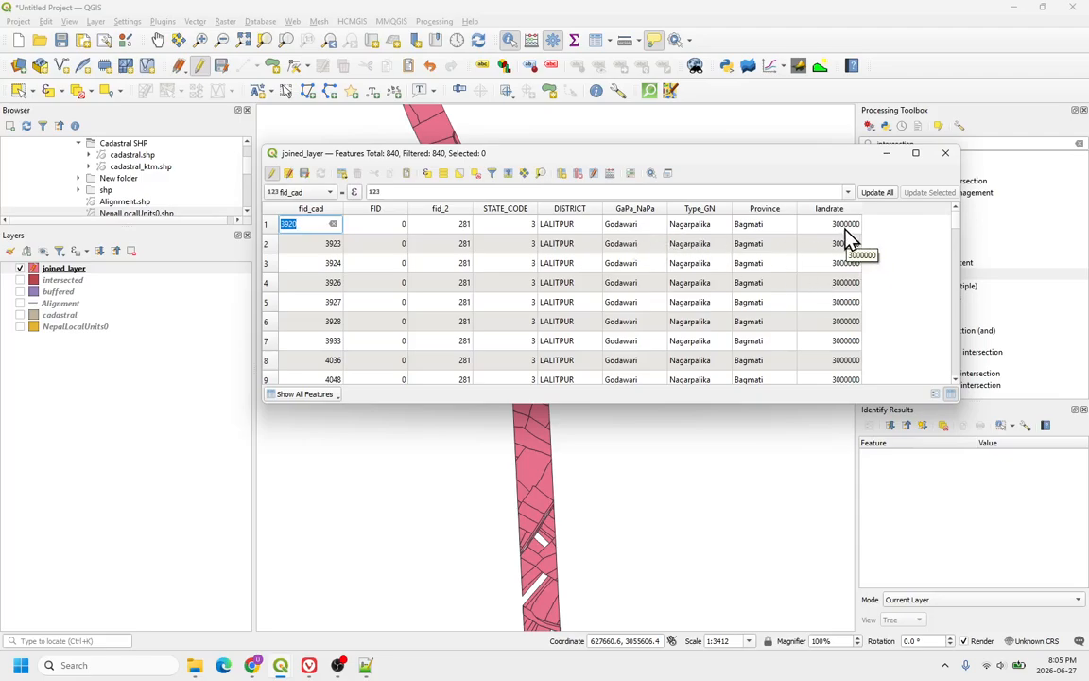
Step: Scroll through the joined layer's attribute table to check the landrate values per local unit
{"action": "scroll", "coordinate": [698, 302], "scroll_direction": "down", "scroll_amount": 12}
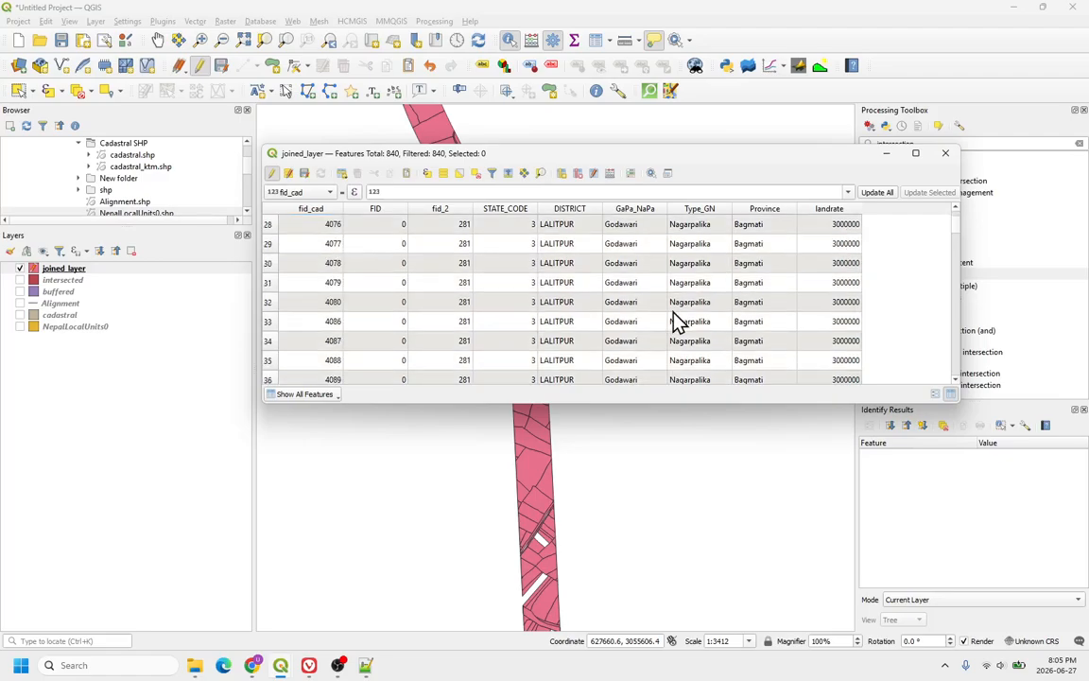
{"action": "left_click_drag", "start_coordinate": [956, 237], "coordinate": [957, 268]}
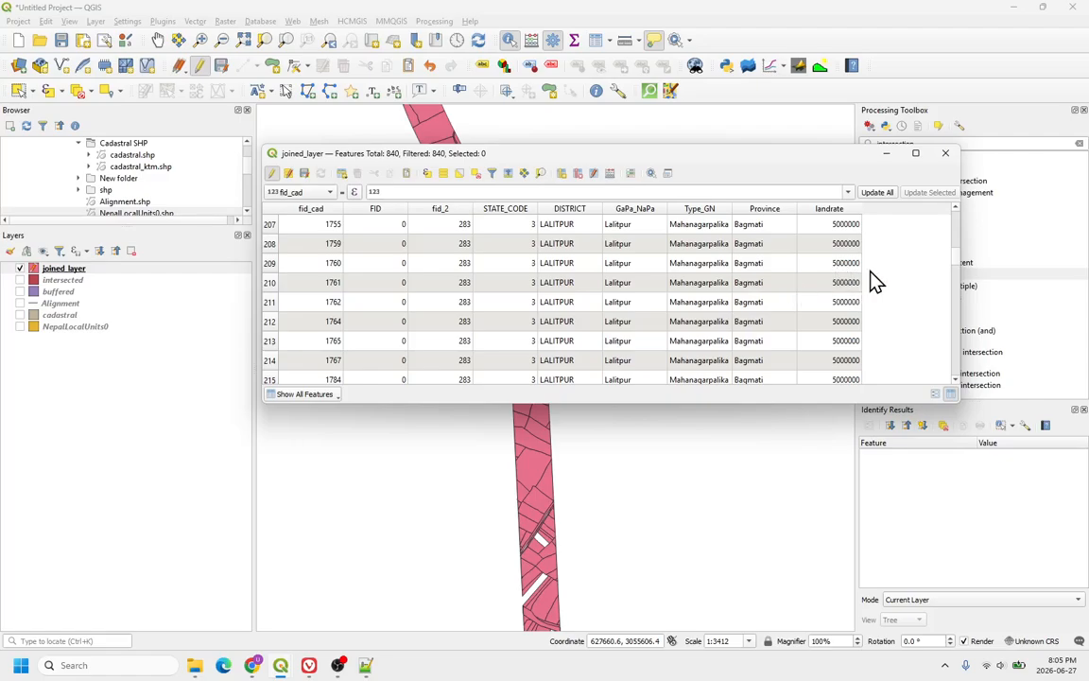
{"action": "scroll", "coordinate": [560, 260], "scroll_direction": "up", "scroll_amount": 13}
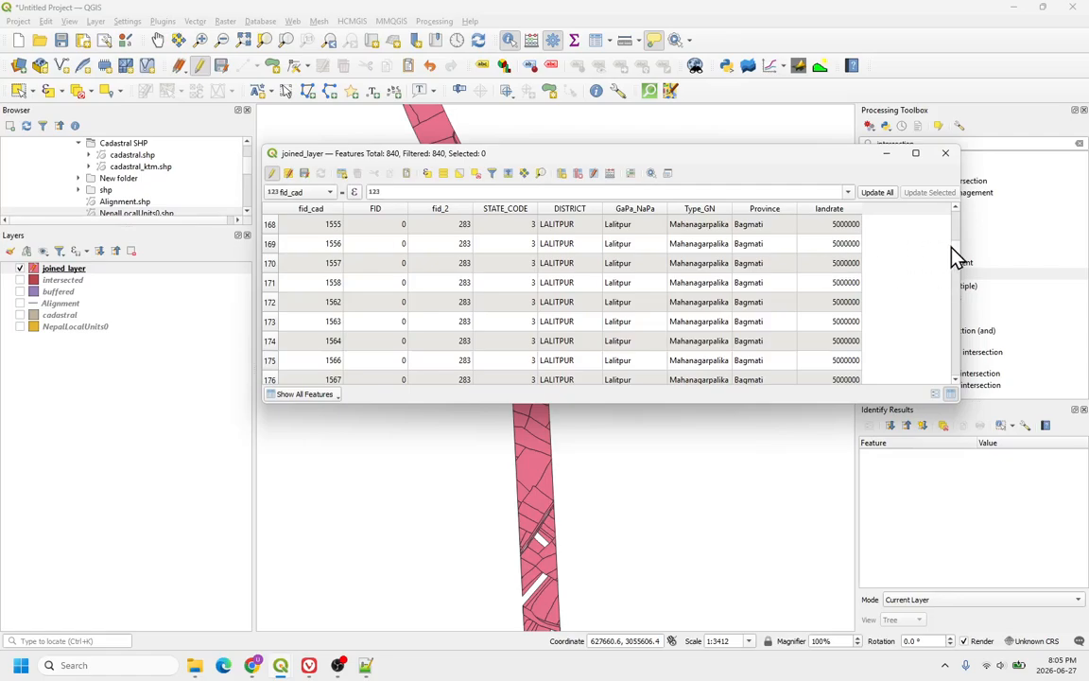
{"action": "left_click_drag", "start_coordinate": [956, 255], "coordinate": [961, 389]}
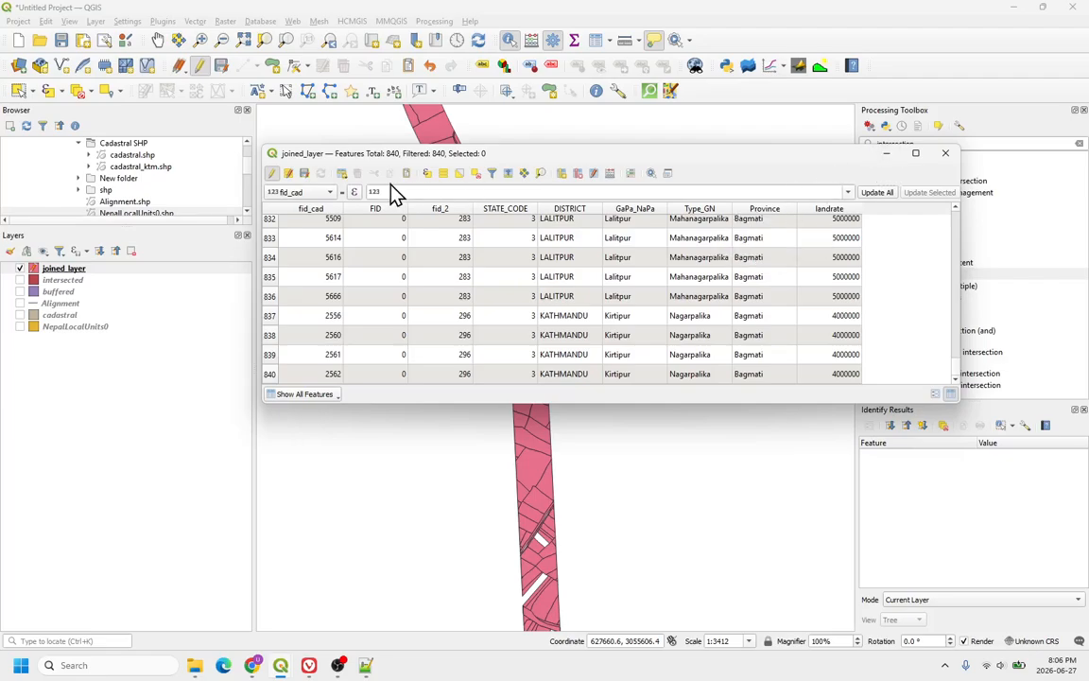
{"action": "left_click", "coordinate": [610, 174]}
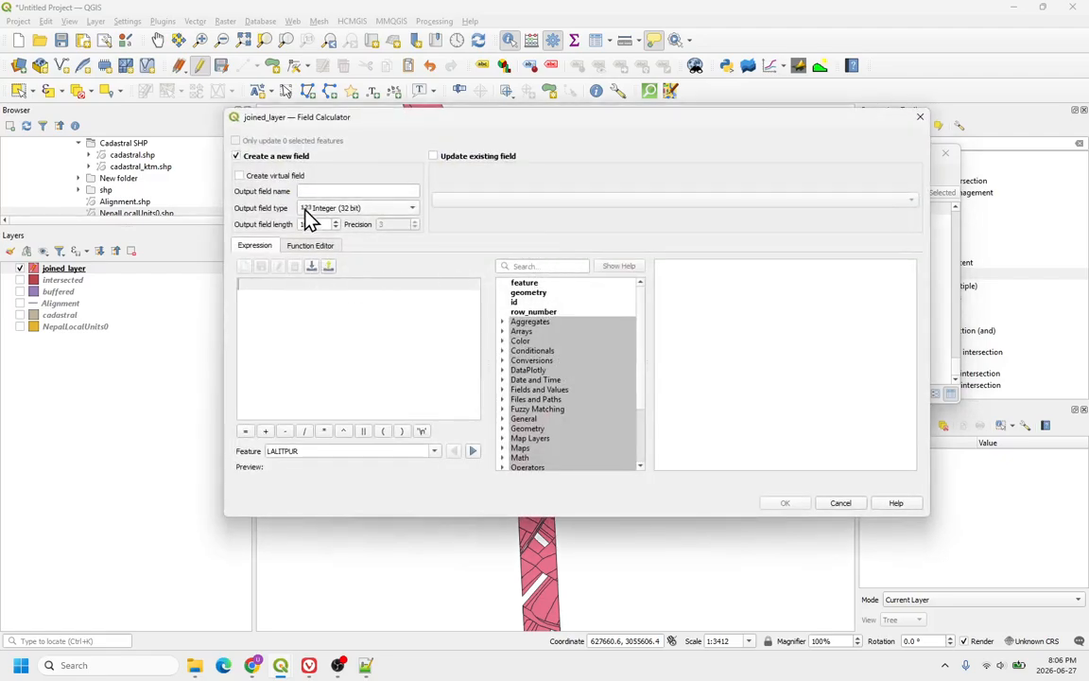
{"action": "left_click", "coordinate": [340, 190]}
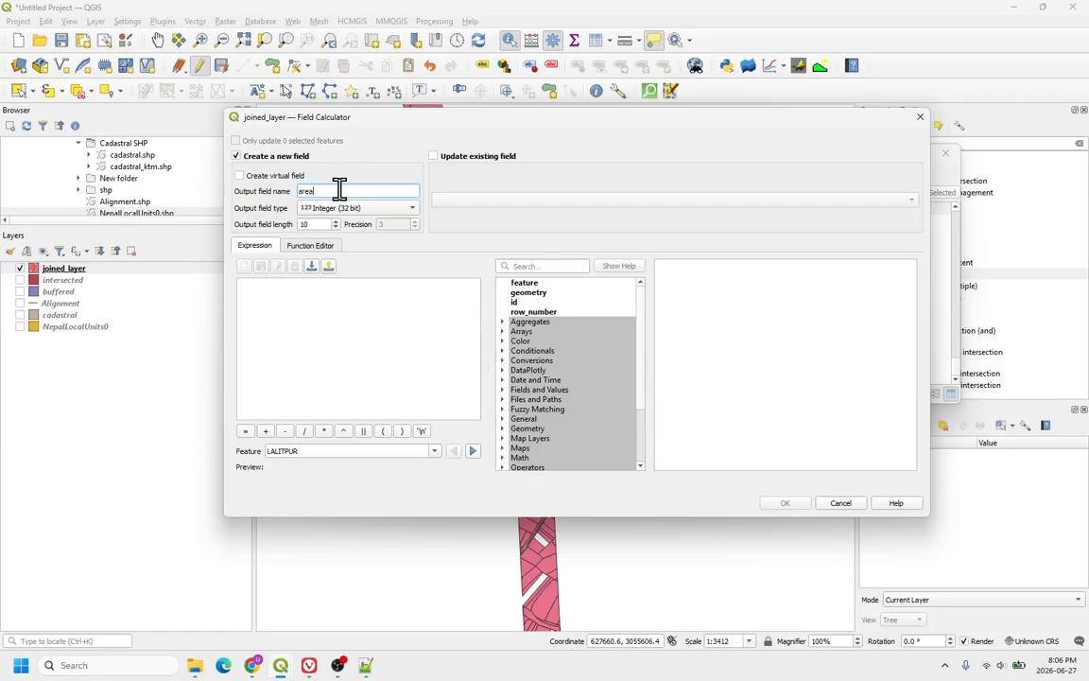
{"action": "left_click", "coordinate": [361, 212]}
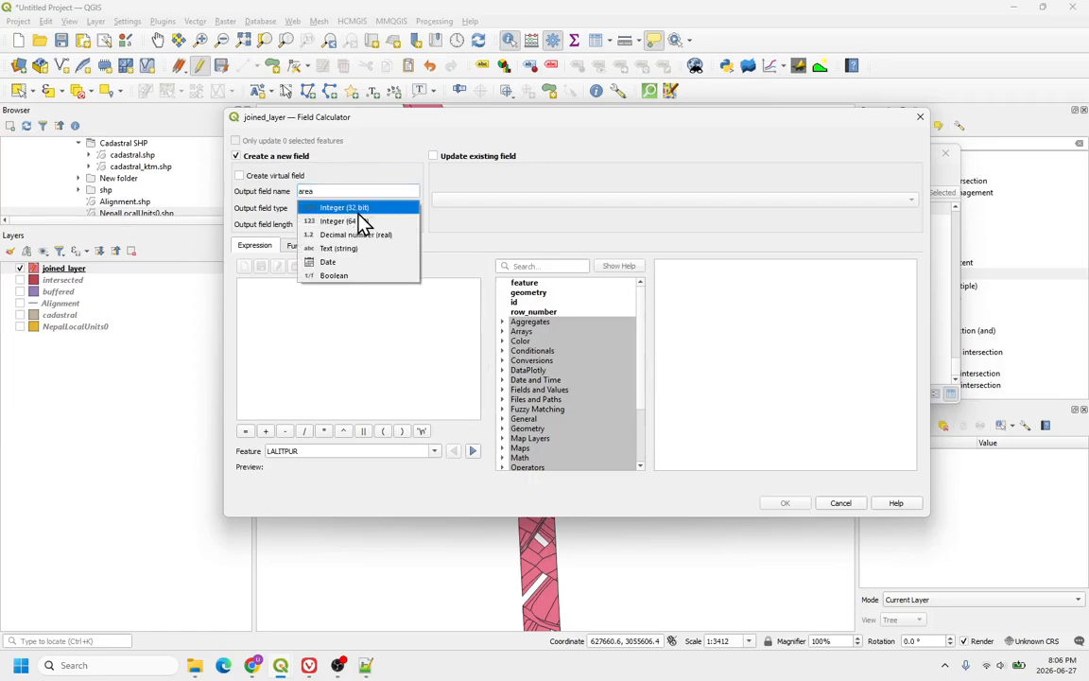
{"action": "left_click", "coordinate": [353, 236]}
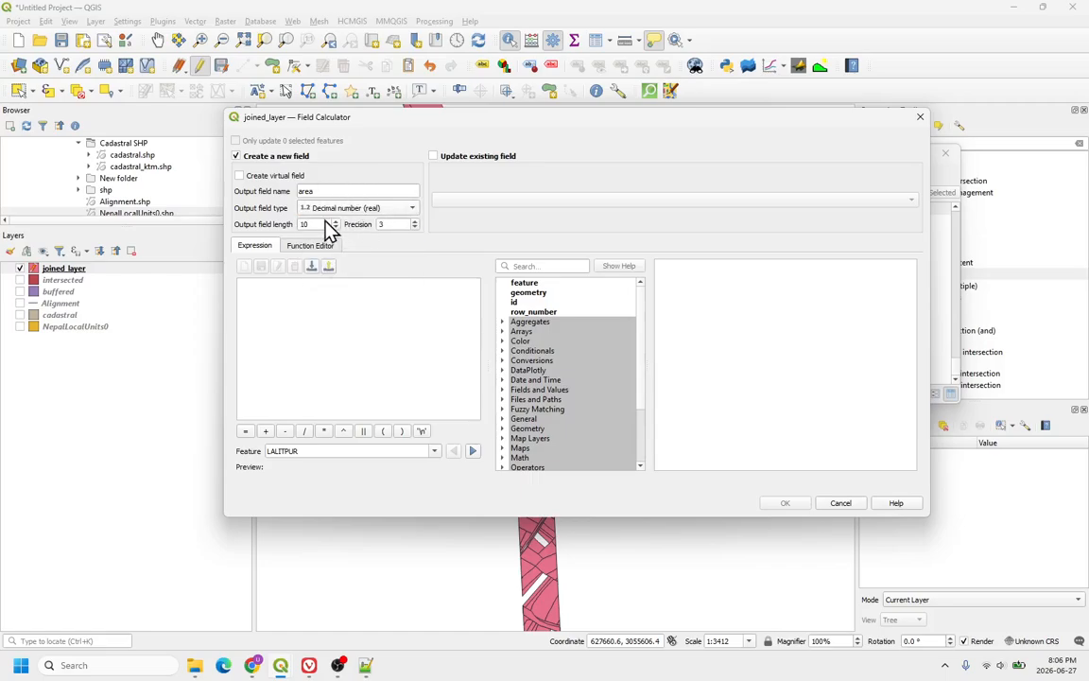
{"action": "left_click", "coordinate": [305, 295]}
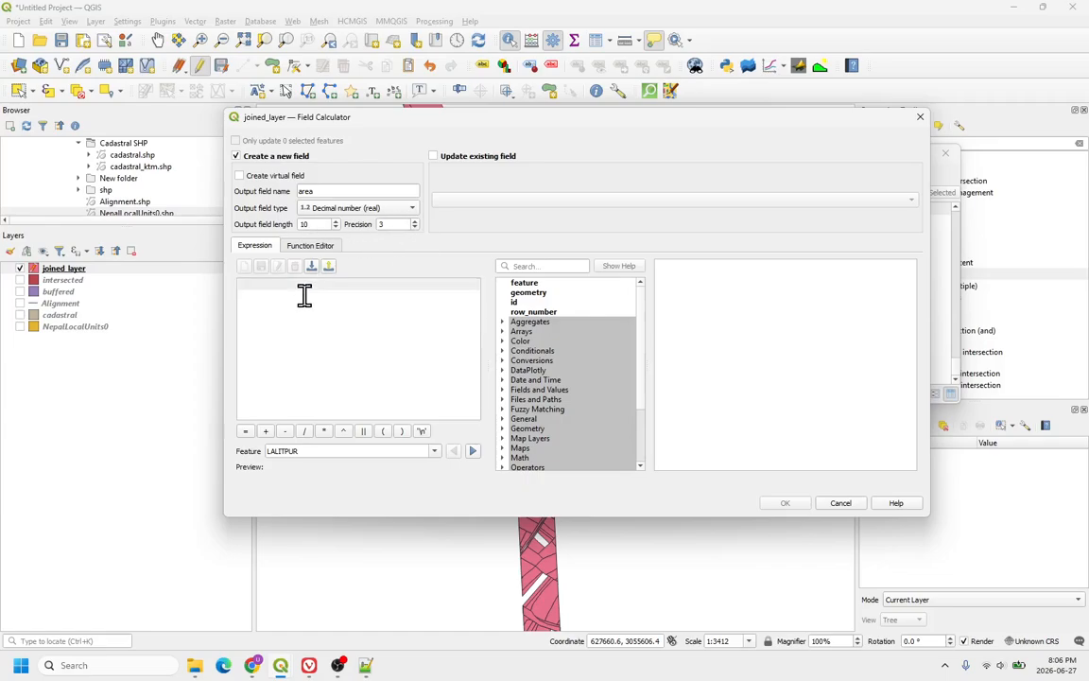
{"action": "type", "text": "$area"}
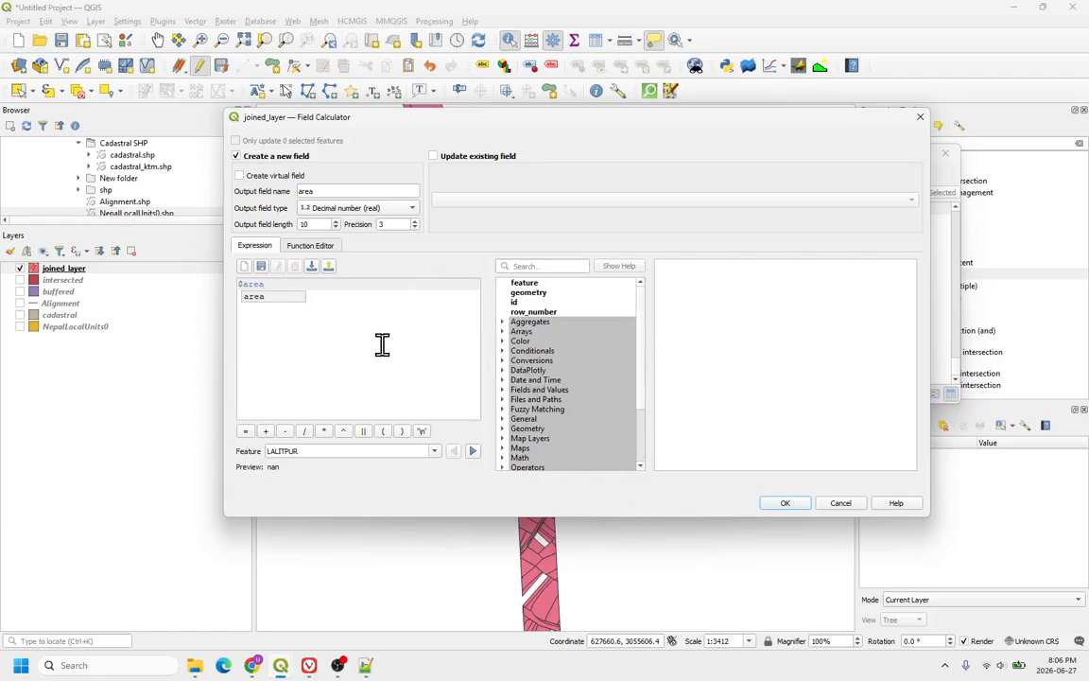
{"action": "left_click", "coordinate": [844, 504]}
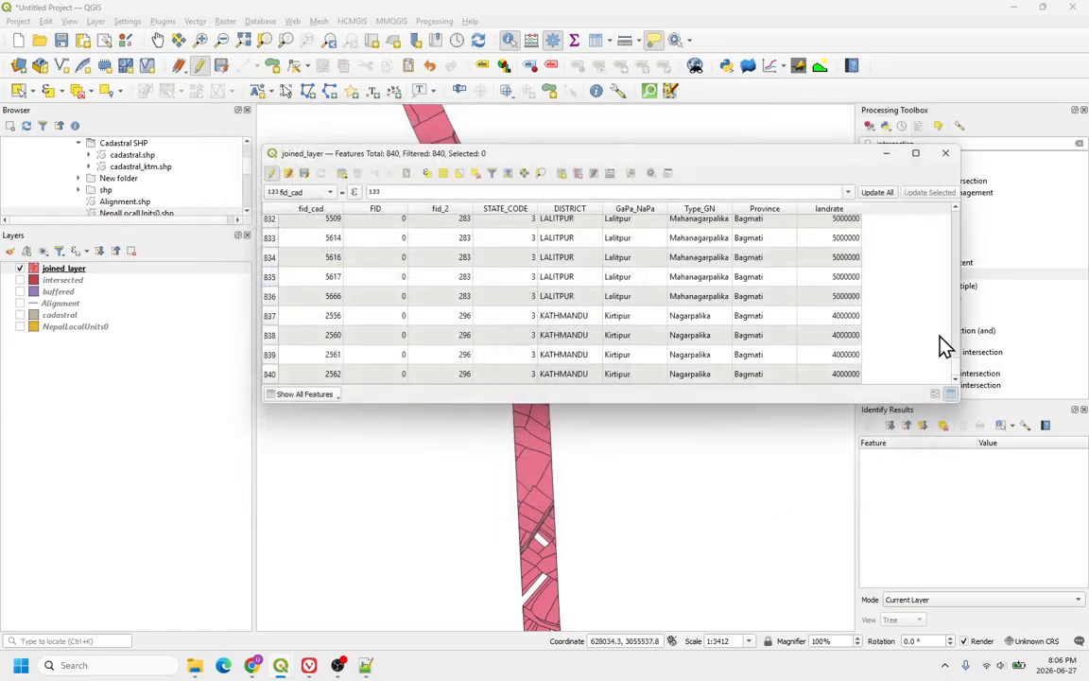
Step: Close the attribute table and inspect the joined layer's properties information
{"action": "left_click", "coordinate": [946, 152]}
{"action": "right_click", "coordinate": [59, 270]}
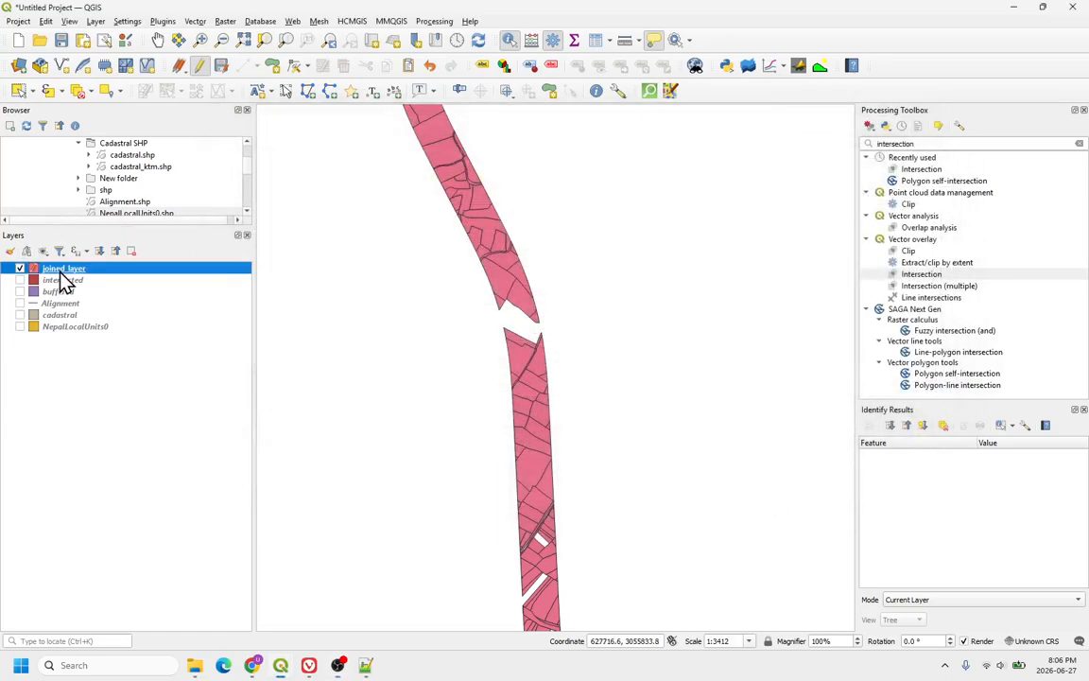
{"action": "left_click", "coordinate": [106, 602]}
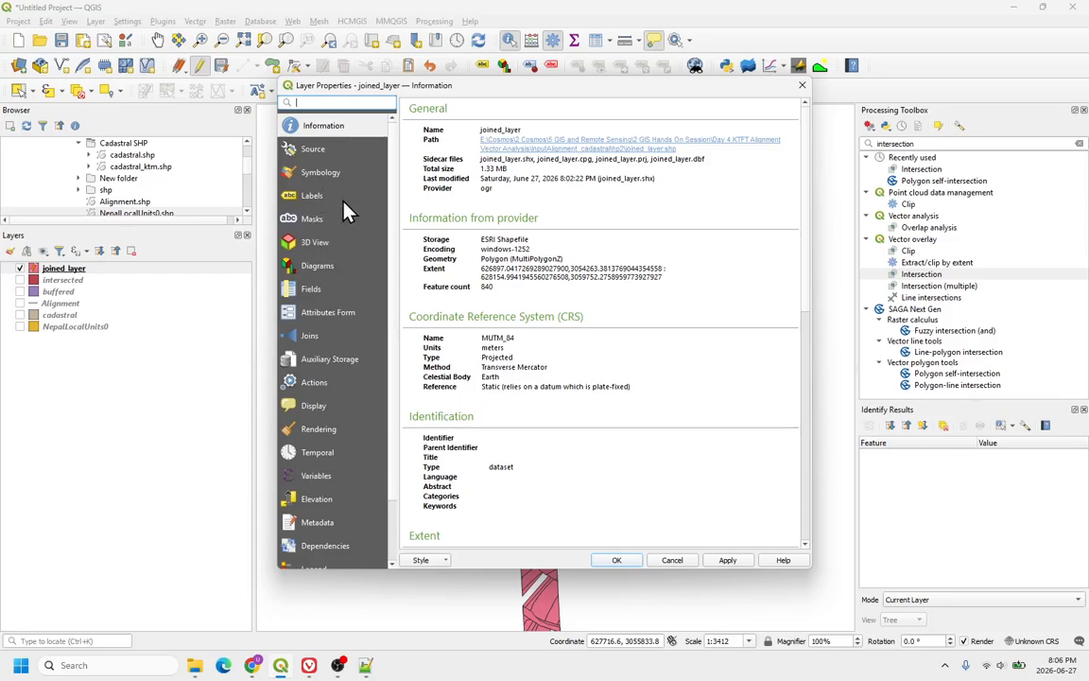
{"action": "scroll", "coordinate": [342, 359], "scroll_direction": "down", "scroll_amount": 1}
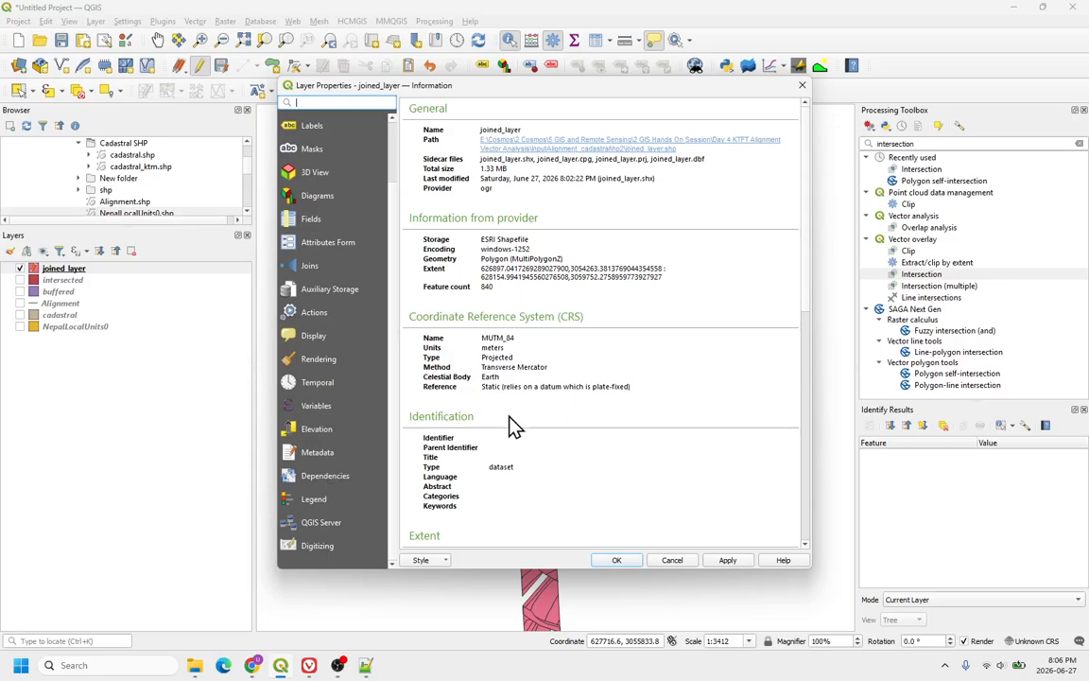
{"action": "left_click", "coordinate": [673, 560]}
Step: Inspect the project properties' measurement settings
{"action": "left_click", "coordinate": [18, 20]}
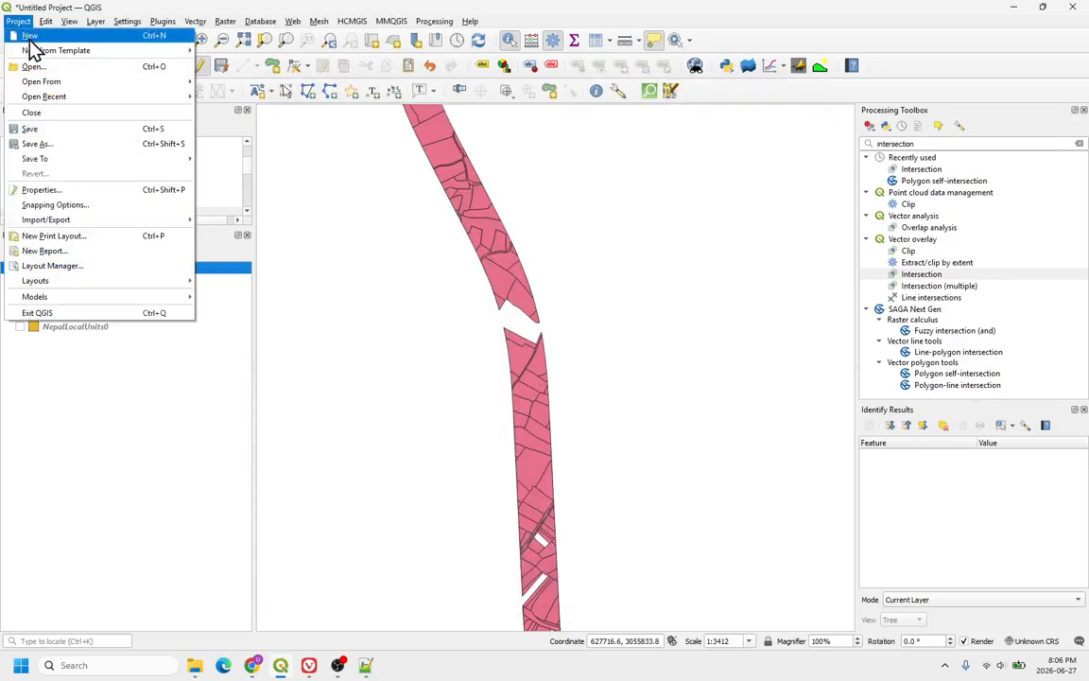
{"action": "left_click", "coordinate": [50, 189]}
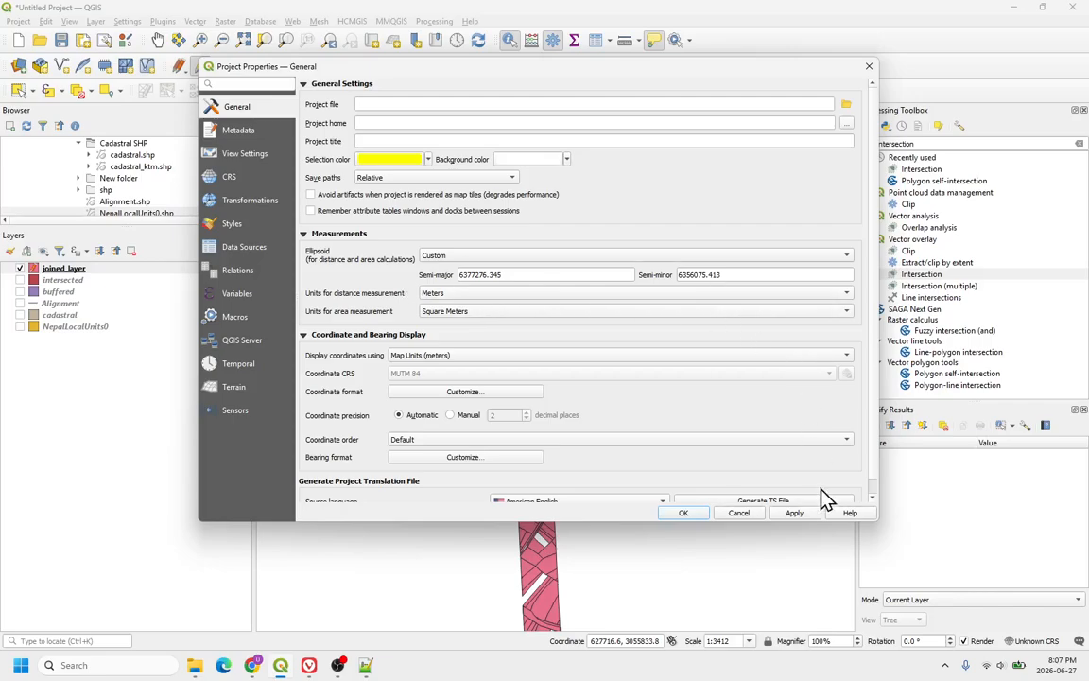
{"action": "left_click", "coordinate": [739, 514]}
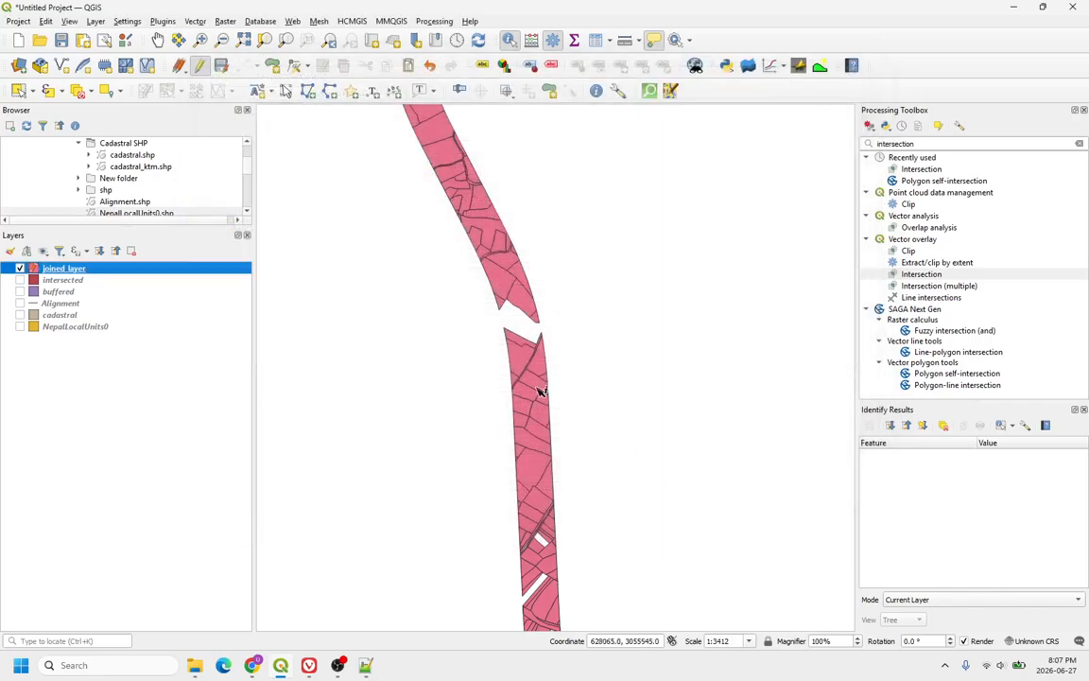
{"action": "right_click", "coordinate": [60, 268]}
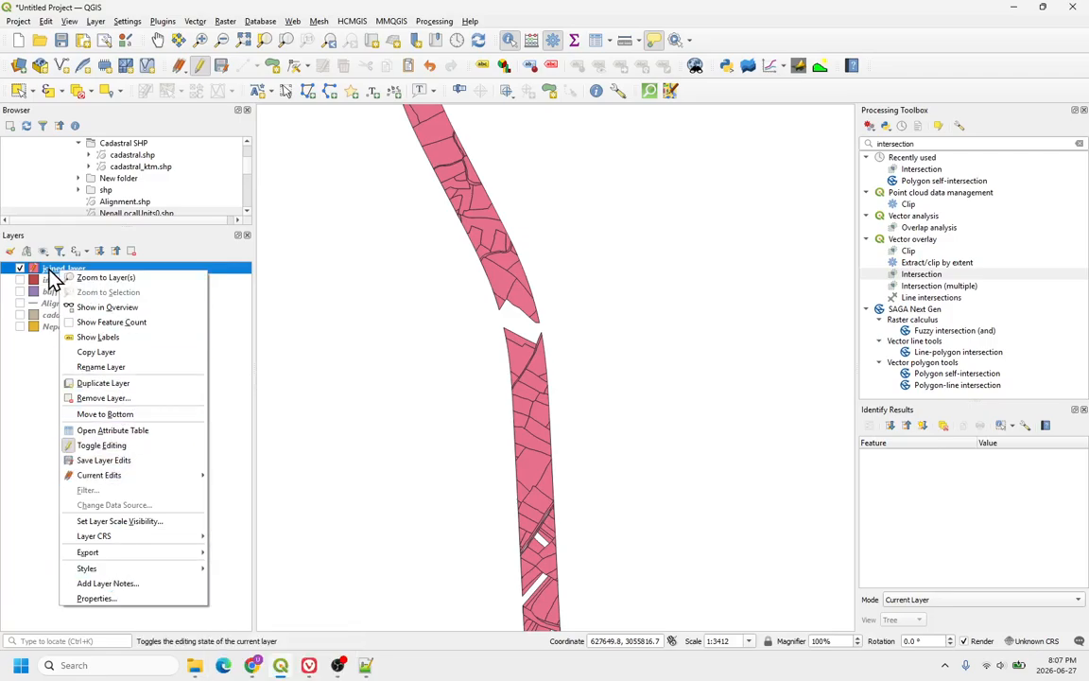
{"action": "left_click", "coordinate": [131, 433]}
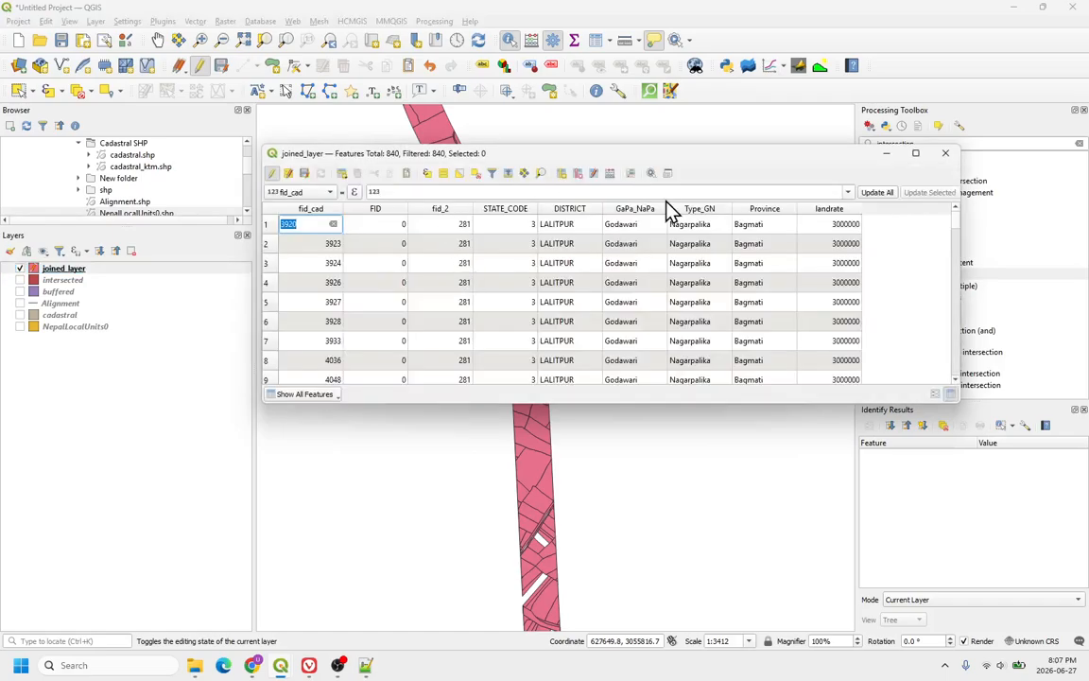
{"action": "left_click", "coordinate": [594, 173]}
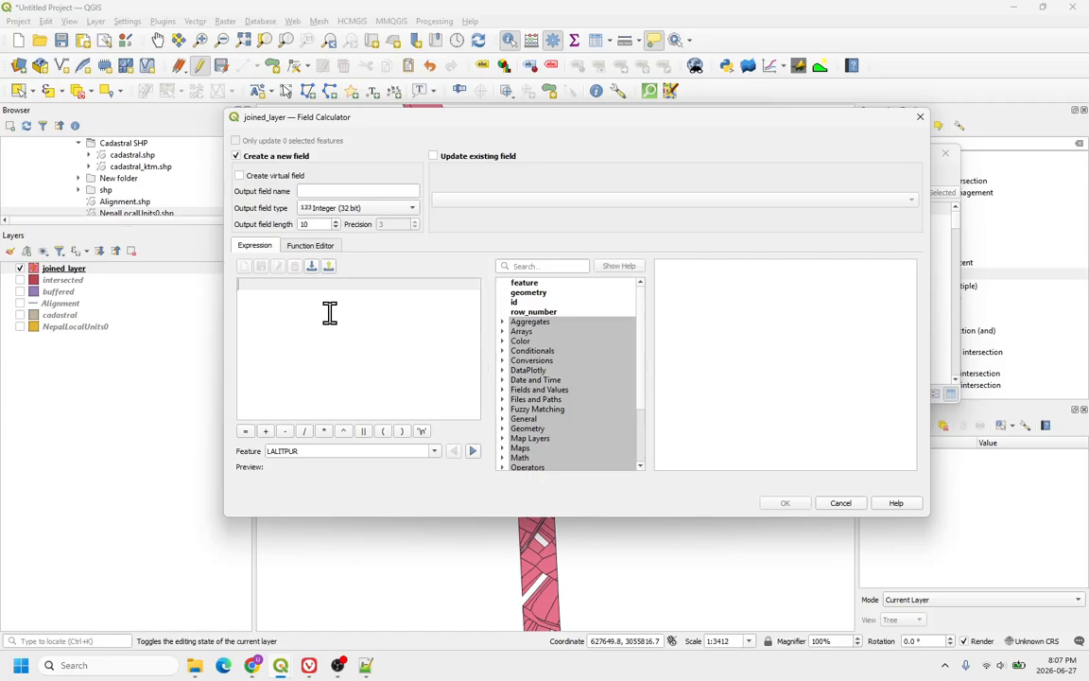
{"action": "type", "text": "$area"}
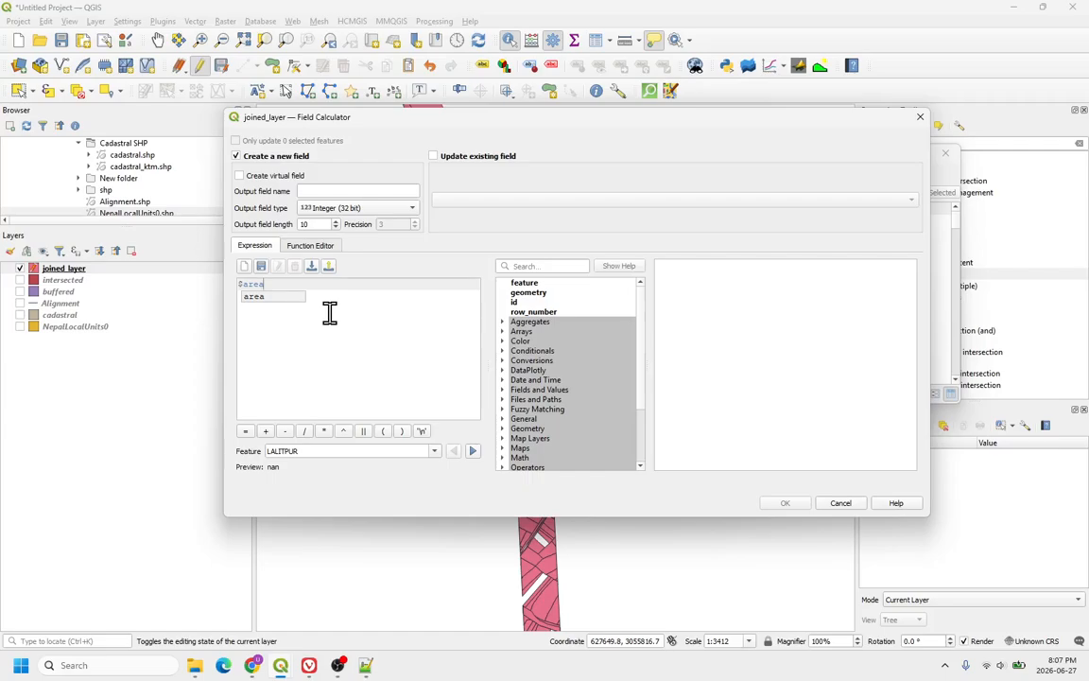
{"action": "key", "text": "BackSpace"}
{"action": "key", "text": "BackSpace"}
{"action": "key", "text": "BackSpace"}
{"action": "key", "text": "BackSpace"}
{"action": "key", "text": "BackSpace"}
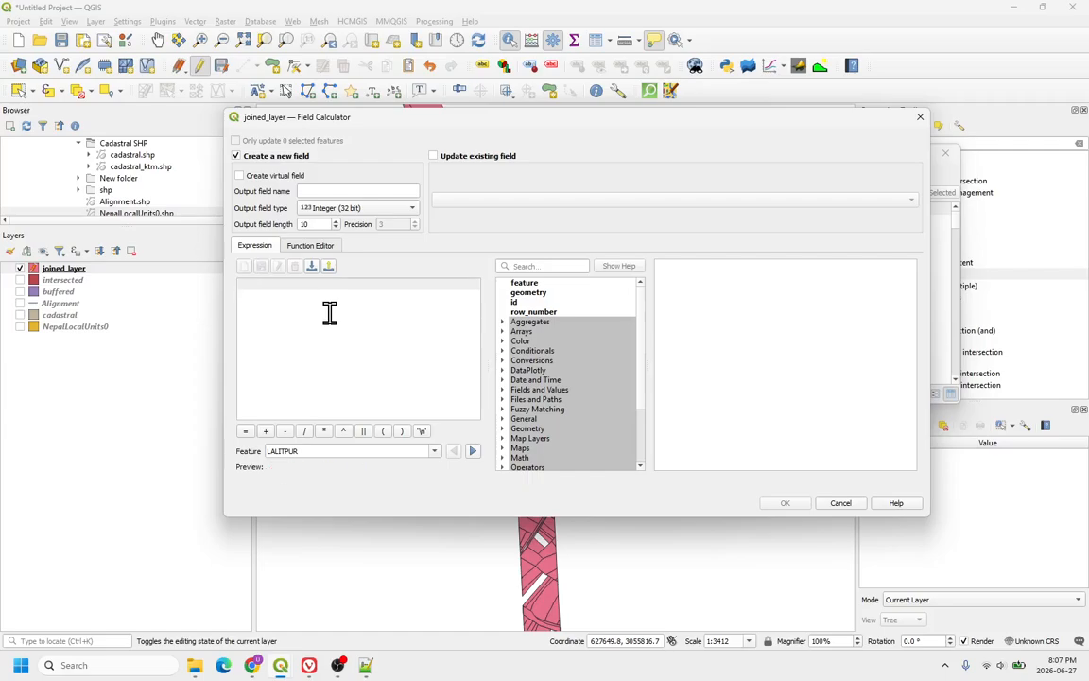
{"action": "type", "text": "area("}
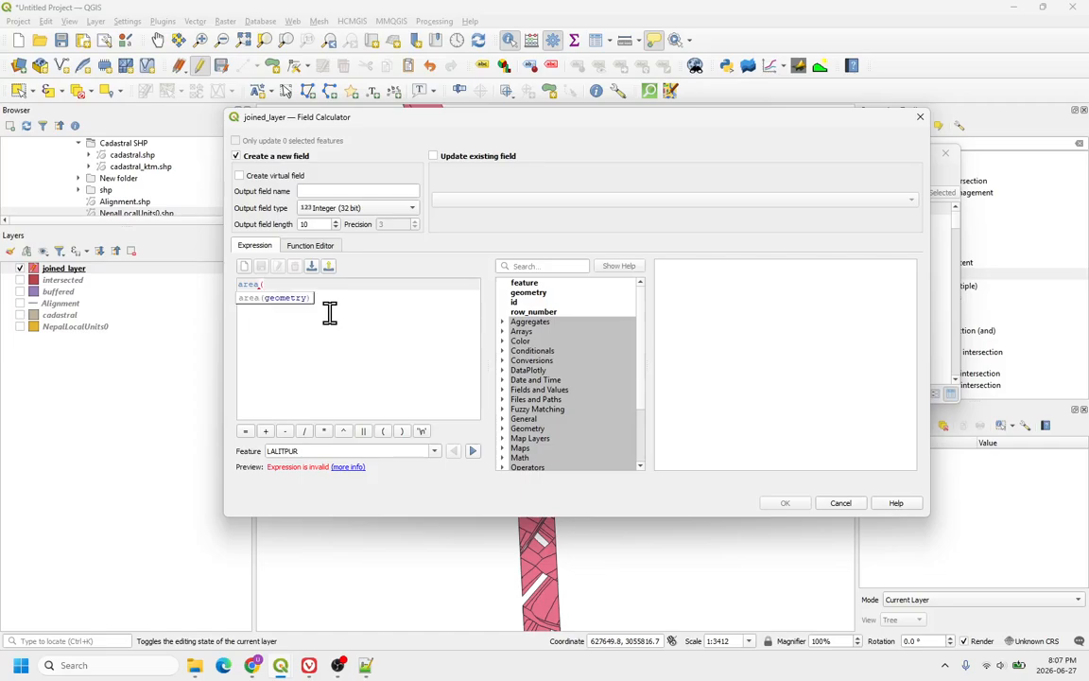
{"action": "type", "text": "$"}
{"action": "double_click", "coordinate": [530, 292]}
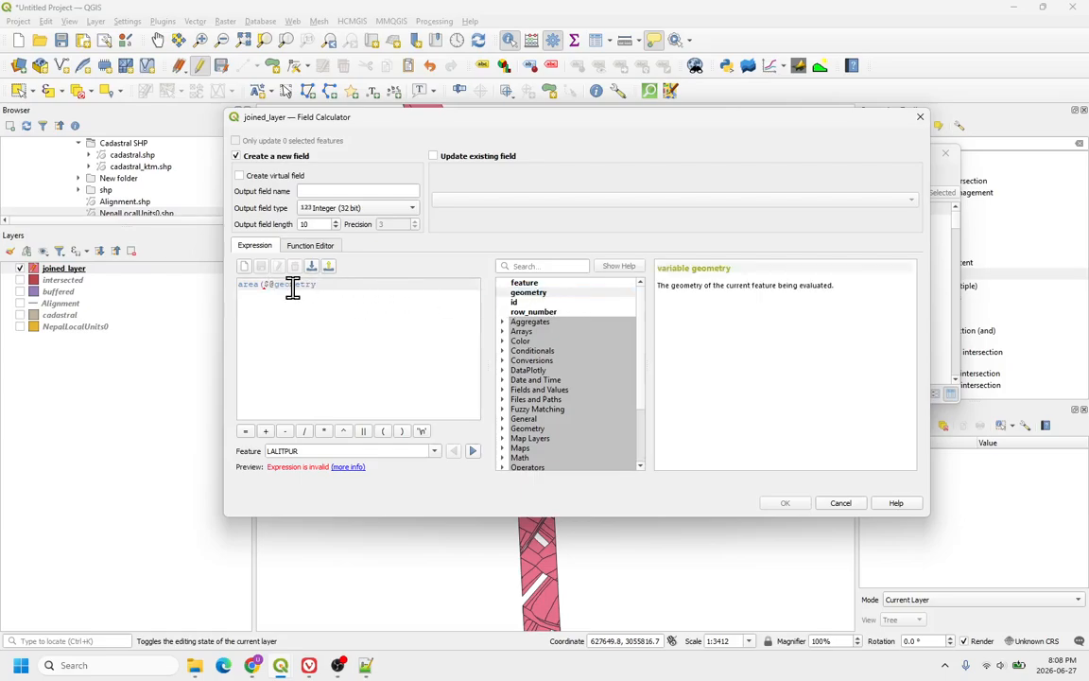
{"action": "key", "text": "BackSpace"}
{"action": "left_click", "coordinate": [371, 281]}
{"action": "type", "text": ")"}
{"action": "left_click", "coordinate": [473, 452]}
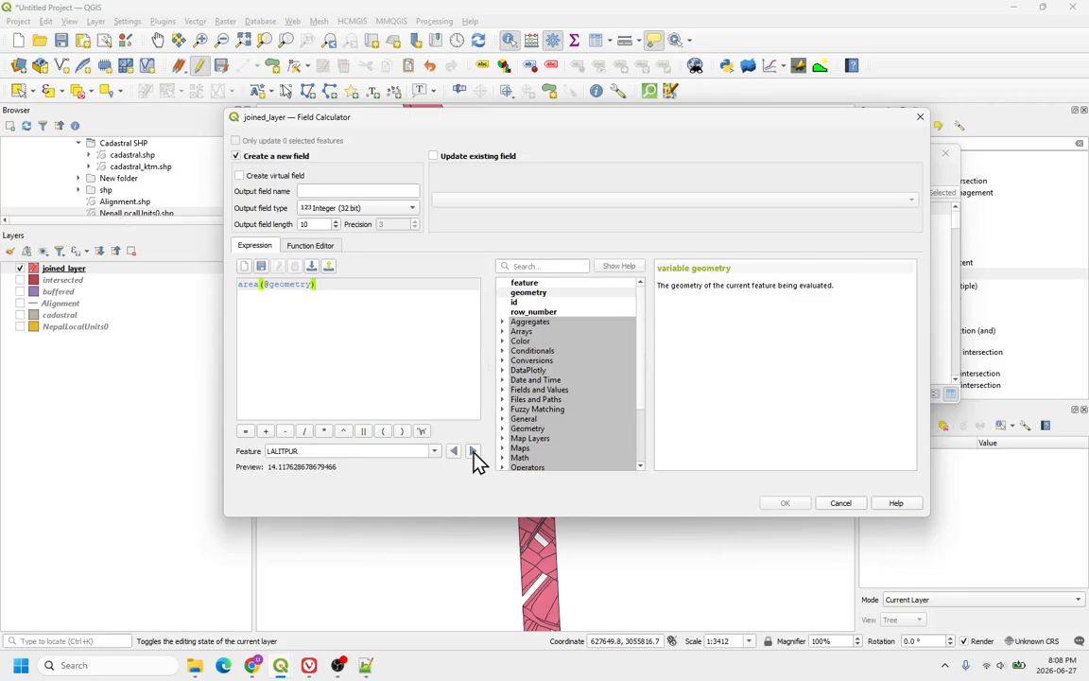
{"action": "left_click", "coordinate": [473, 452]}
{"action": "left_click", "coordinate": [473, 452]}
{"action": "left_click", "coordinate": [473, 452]}
{"action": "left_click", "coordinate": [472, 452]}
{"action": "left_click", "coordinate": [326, 192]}
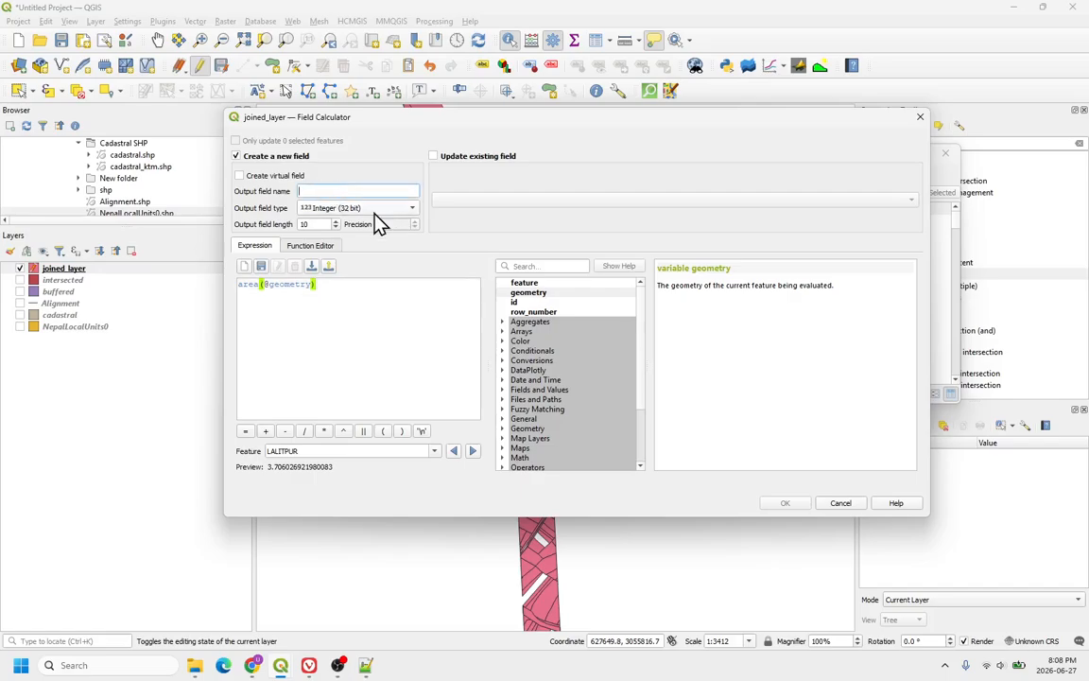
{"action": "type", "text": "area"}
{"action": "left_click", "coordinate": [785, 502]}
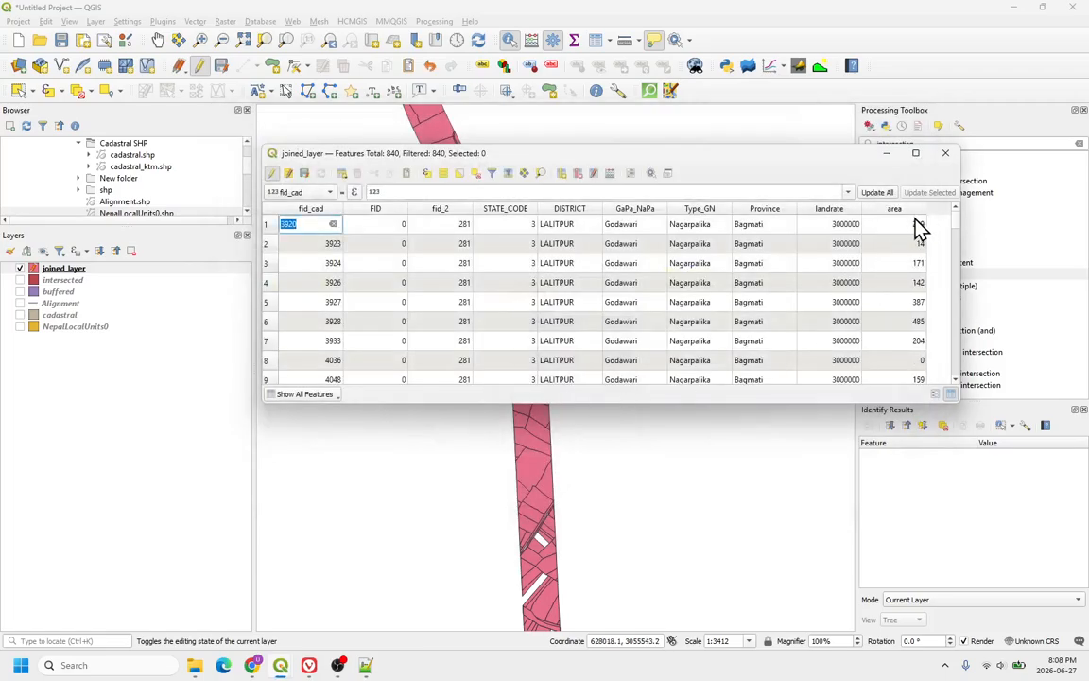
Step: Delete the integer area field from the joined layer
{"action": "scroll", "coordinate": [917, 242], "scroll_direction": "down", "scroll_amount": 3}
{"action": "scroll", "coordinate": [918, 252], "scroll_direction": "up", "scroll_amount": 3}
{"action": "mouse_move", "coordinate": [956, 231]}
{"action": "left_mouse_down"}
{"action": "mouse_move", "coordinate": [956, 291]}
{"action": "mouse_move", "coordinate": [956, 224]}
{"action": "left_mouse_up"}
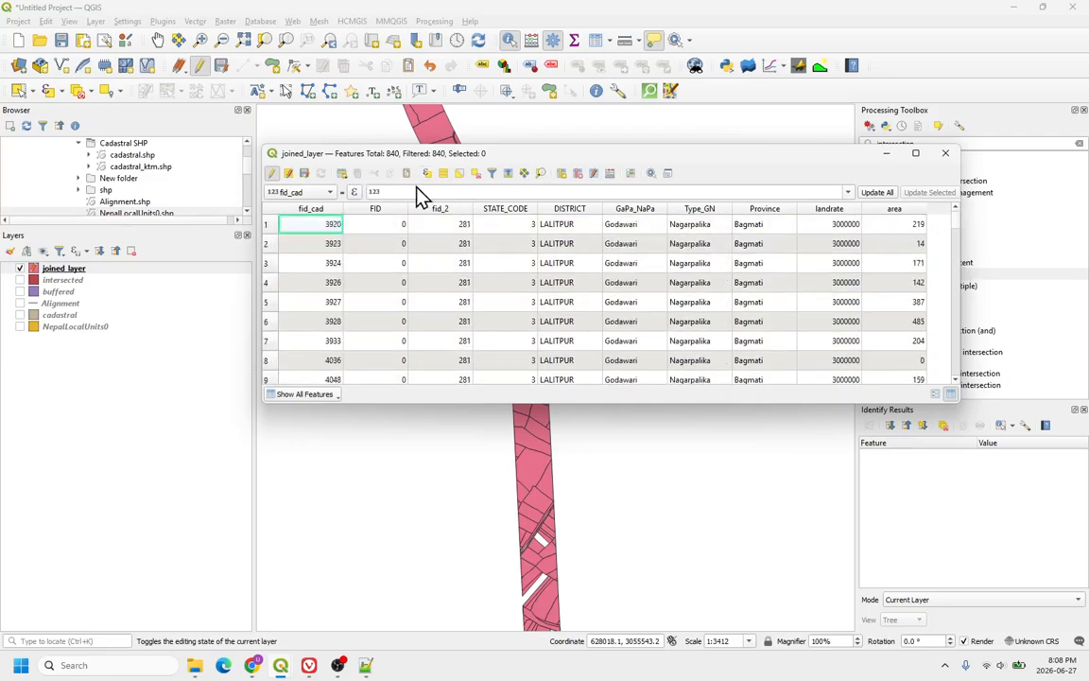
{"action": "left_click", "coordinate": [584, 174]}
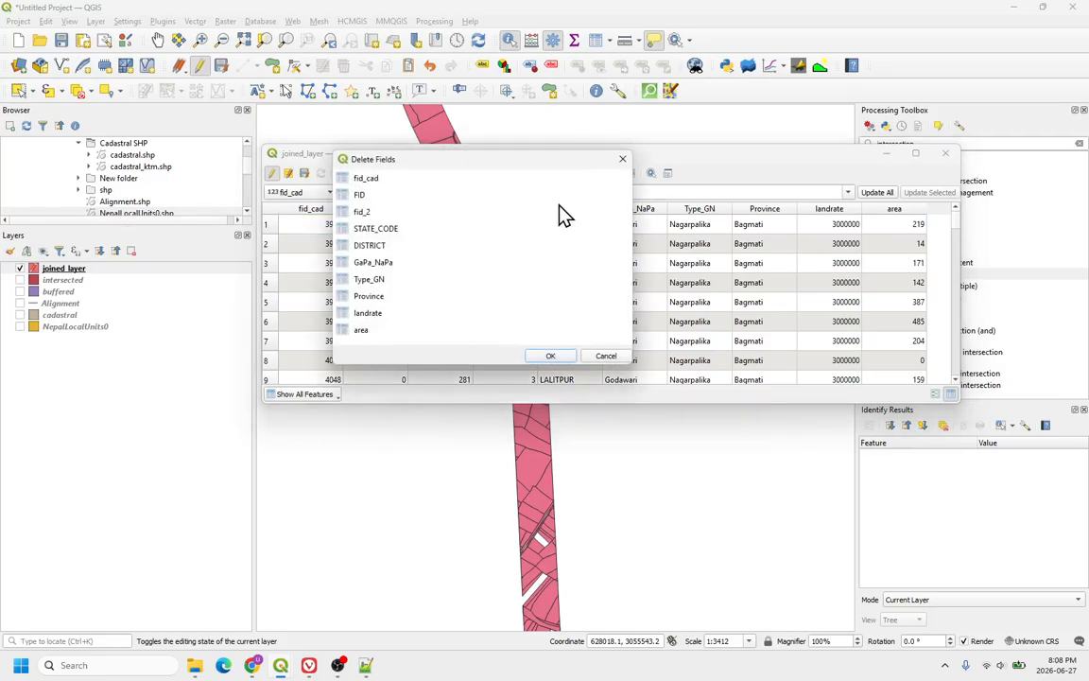
{"action": "left_click", "coordinate": [367, 330]}
{"action": "left_click", "coordinate": [550, 356]}
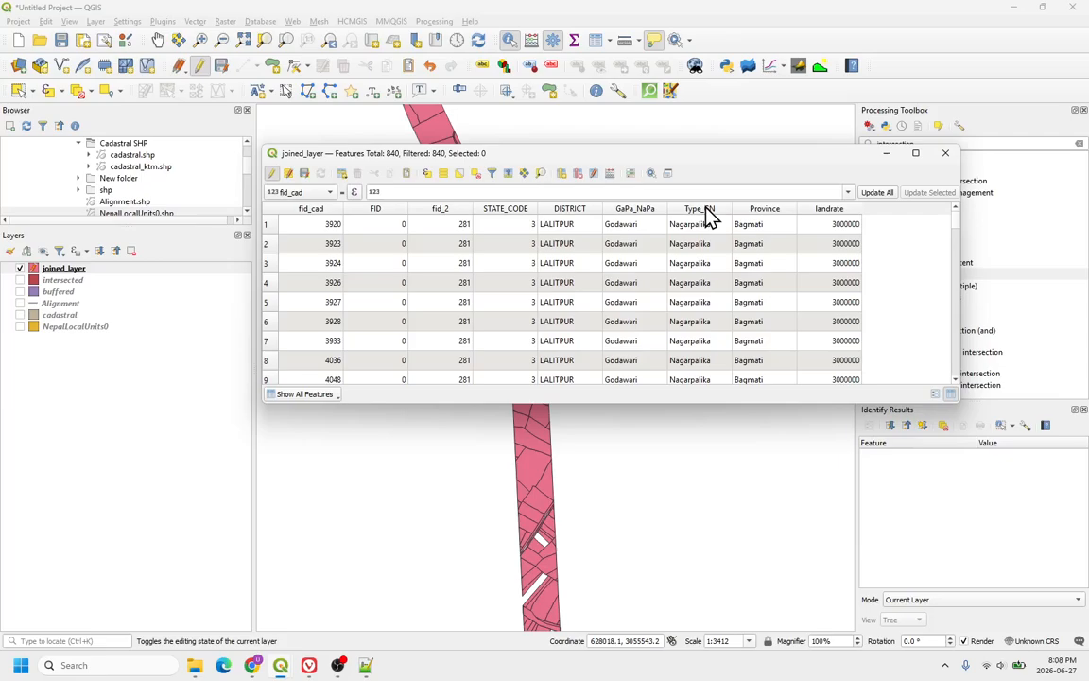
{"action": "left_click", "coordinate": [610, 174]}
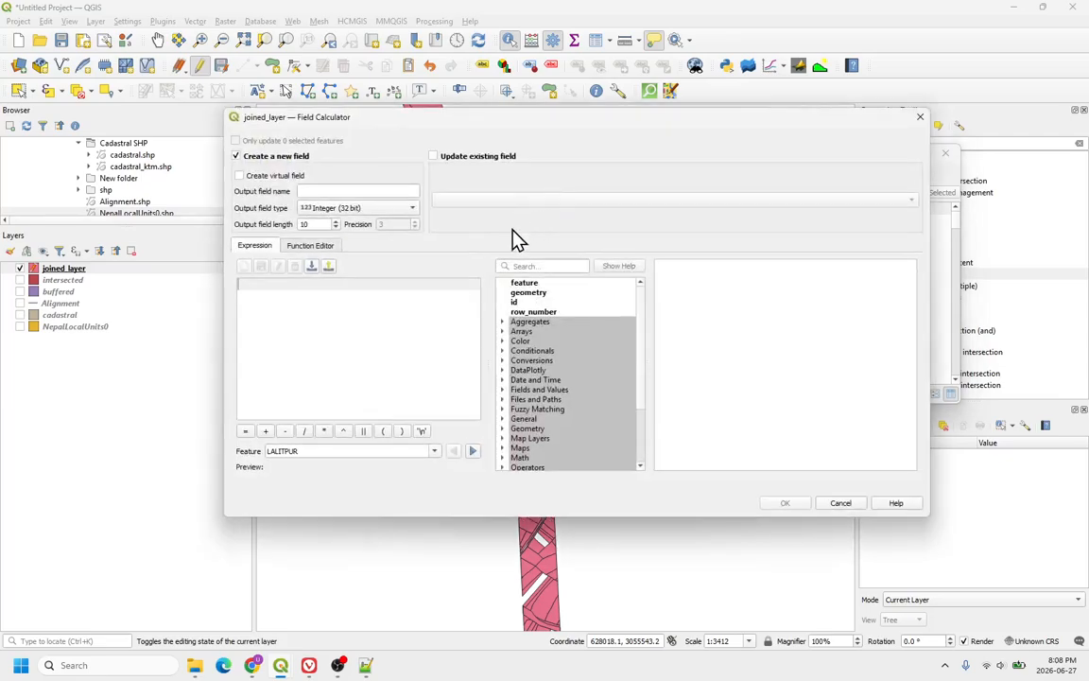
{"action": "left_click", "coordinate": [337, 188]}
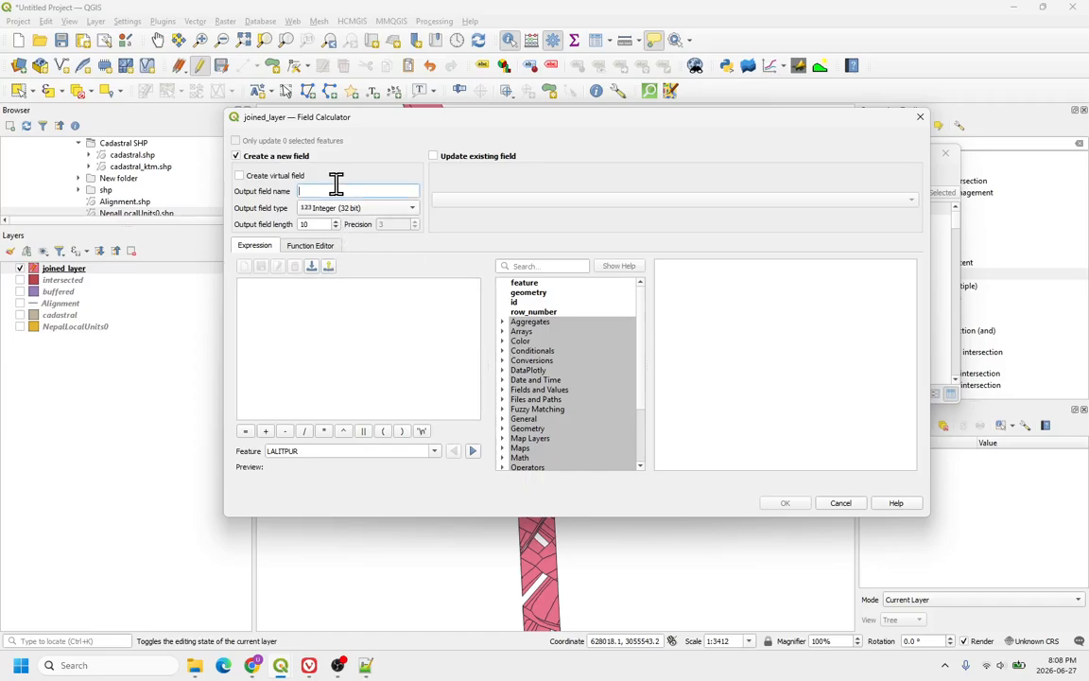
{"action": "type", "text": "area"}
{"action": "left_click", "coordinate": [344, 206]}
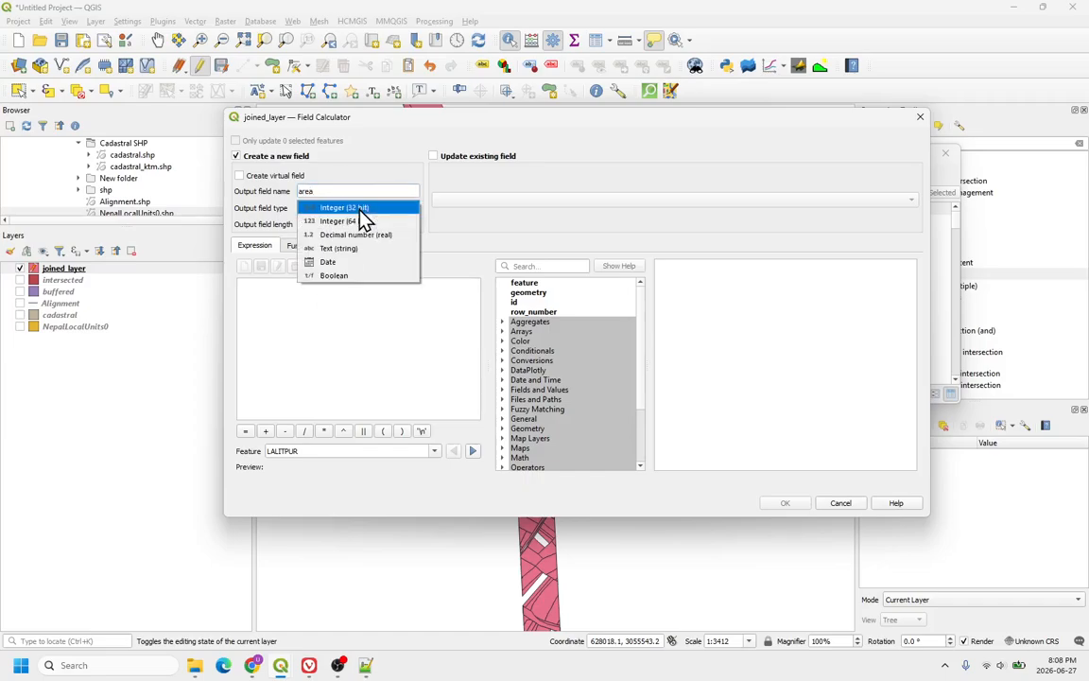
{"action": "left_click", "coordinate": [360, 236]}
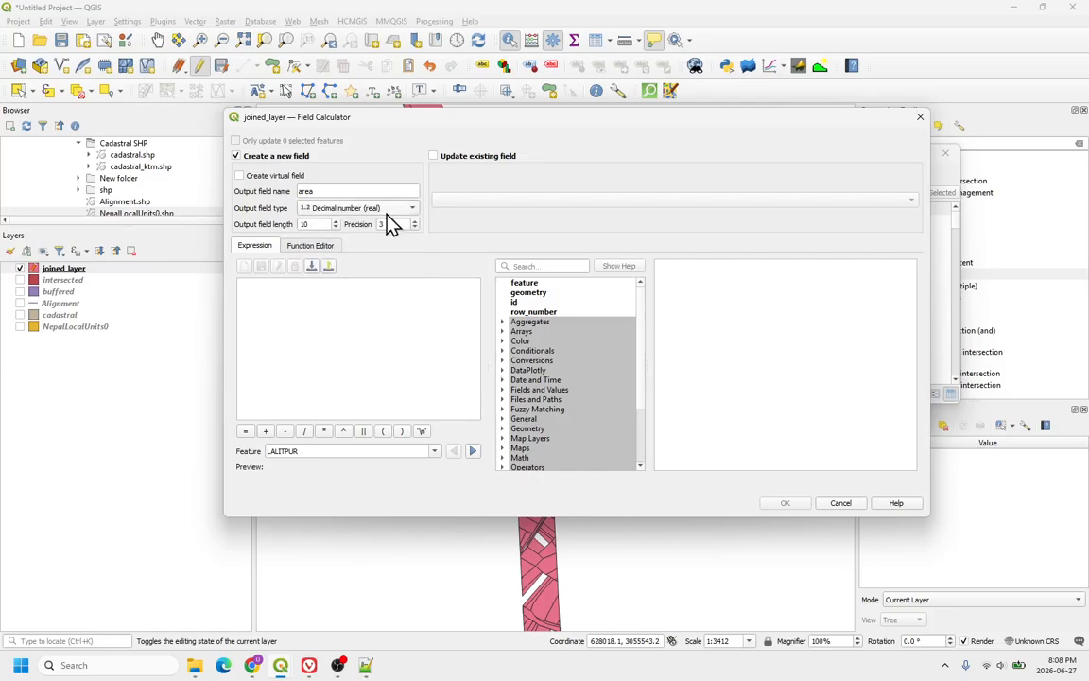
{"action": "left_click", "coordinate": [307, 331]}
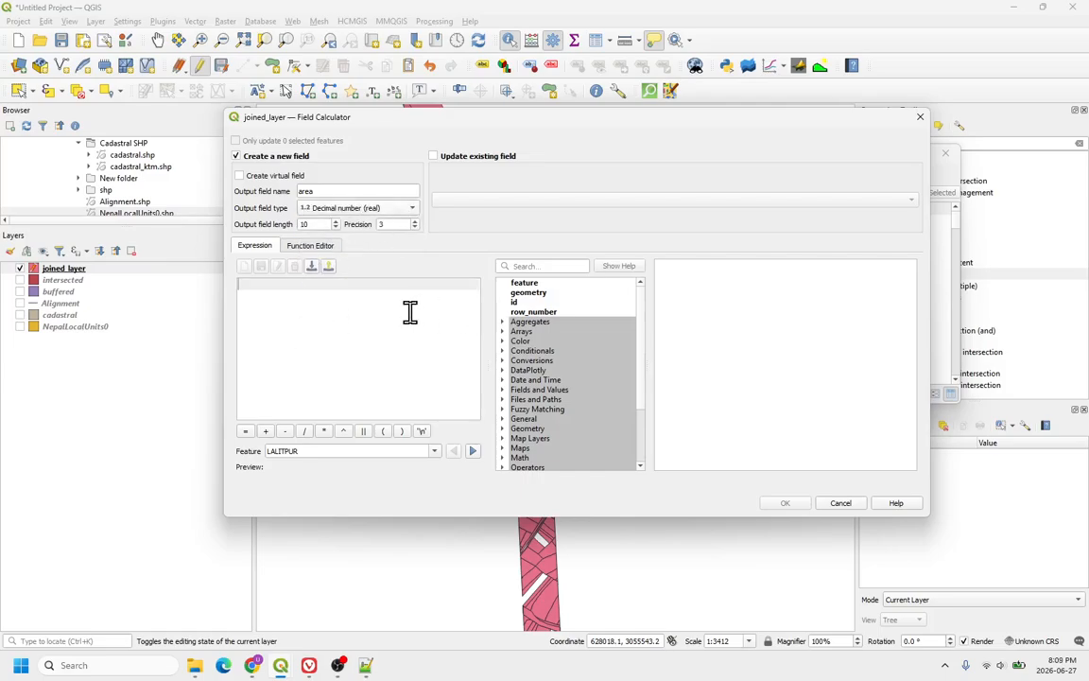
{"action": "type", "text": "area("}
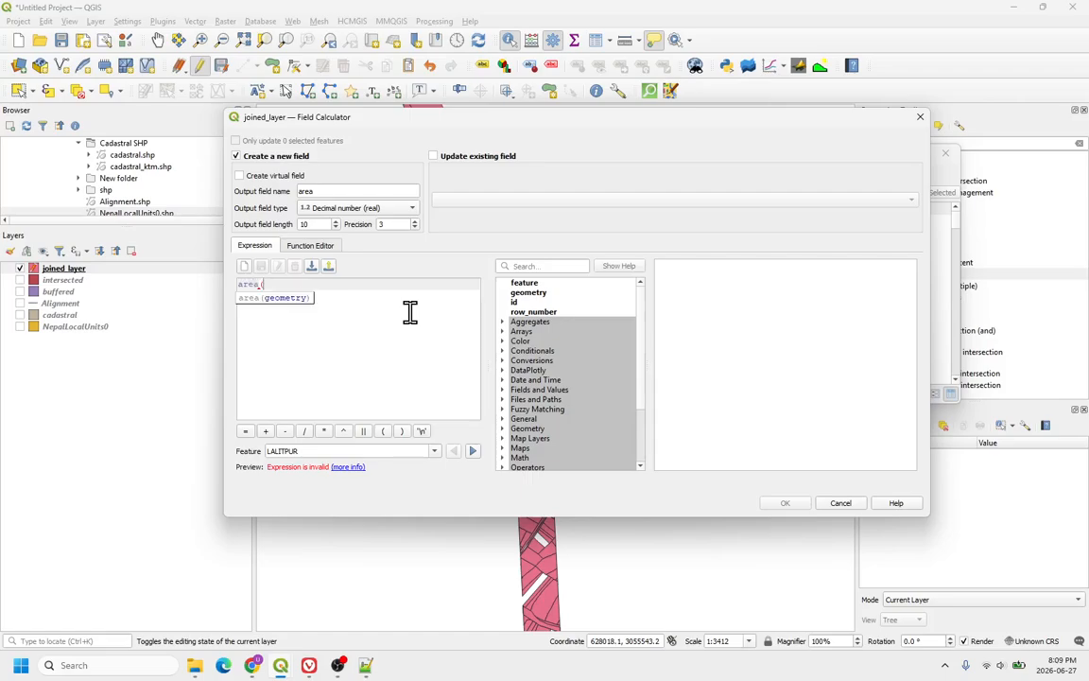
{"action": "left_click", "coordinate": [518, 294]}
{"action": "double_click", "coordinate": [516, 294]}
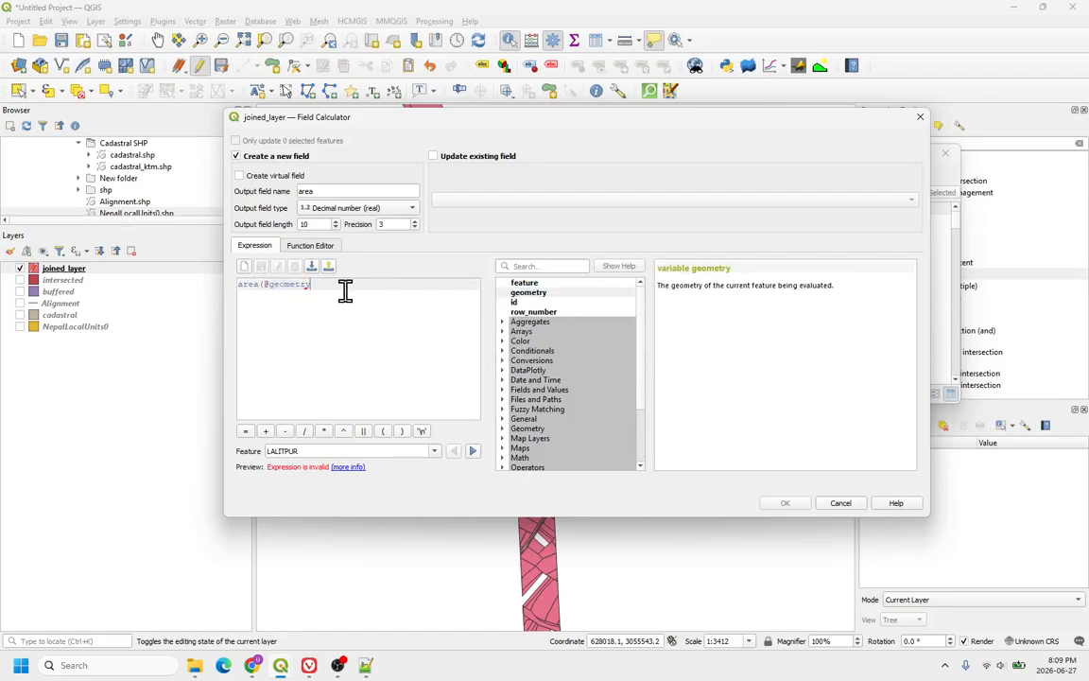
{"action": "type", "text": ")"}
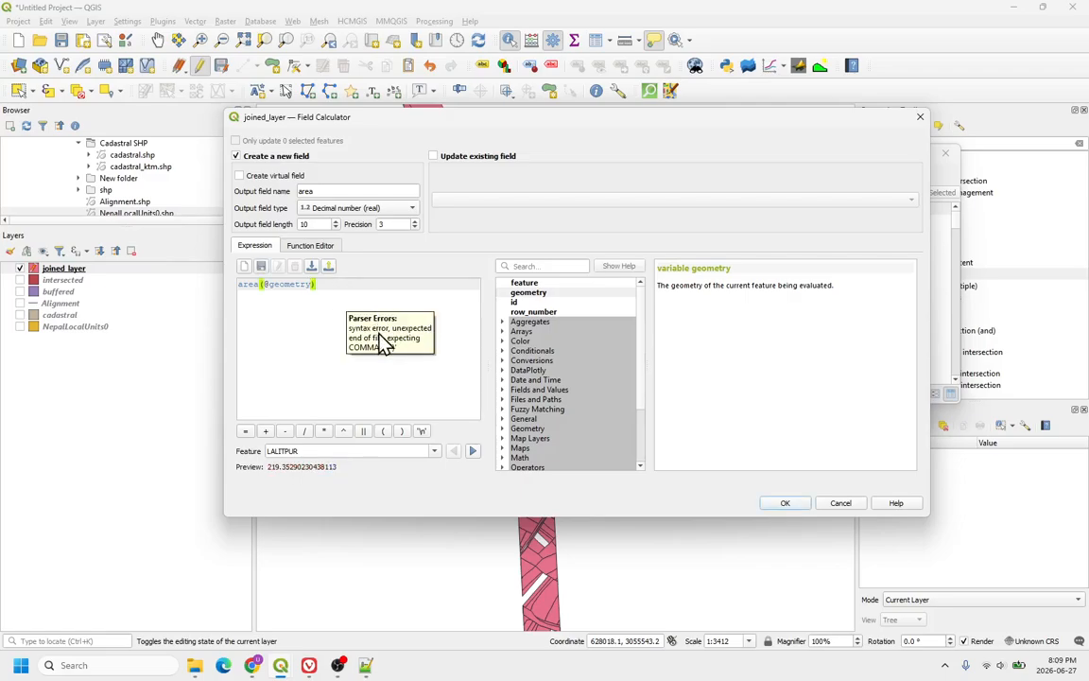
{"action": "left_click", "coordinate": [789, 503]}
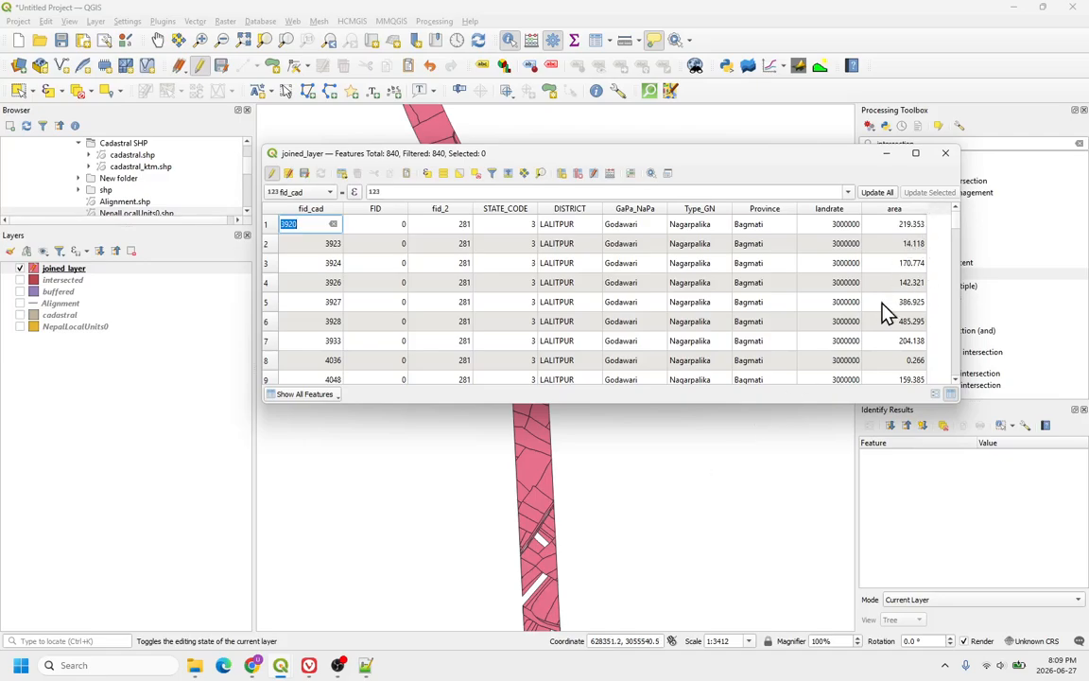
{"action": "scroll", "coordinate": [876, 305], "scroll_direction": "down", "scroll_amount": 7}
{"action": "scroll", "coordinate": [876, 305], "scroll_direction": "up", "scroll_amount": 7}
Step: Open a new field calculation and build the expression "landrate" * "area" /508.75
{"action": "key", "text": "ctrl+i"}
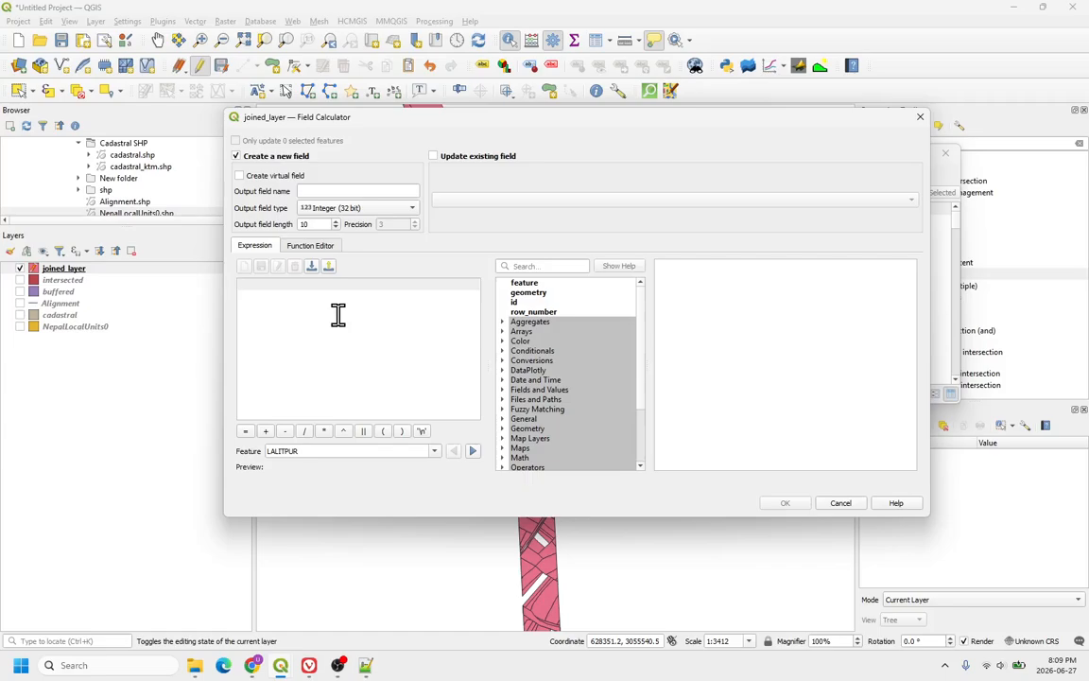
{"action": "left_click", "coordinate": [516, 390]}
{"action": "scroll", "coordinate": [553, 378], "scroll_direction": "down", "scroll_amount": 2}
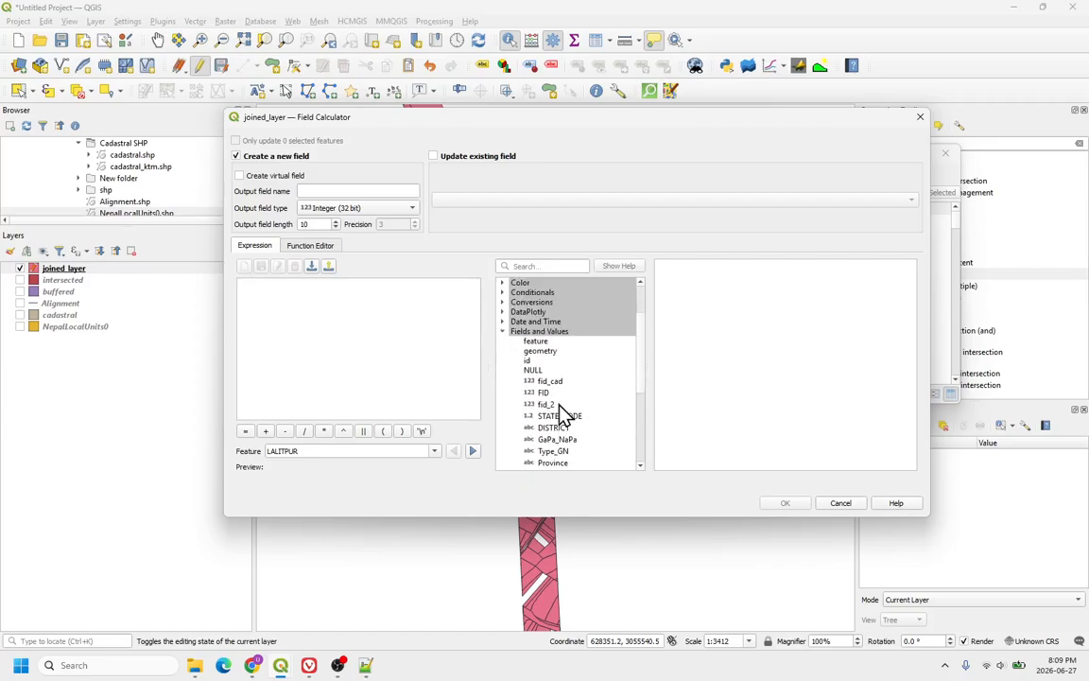
{"action": "scroll", "coordinate": [558, 421], "scroll_direction": "down", "scroll_amount": 2}
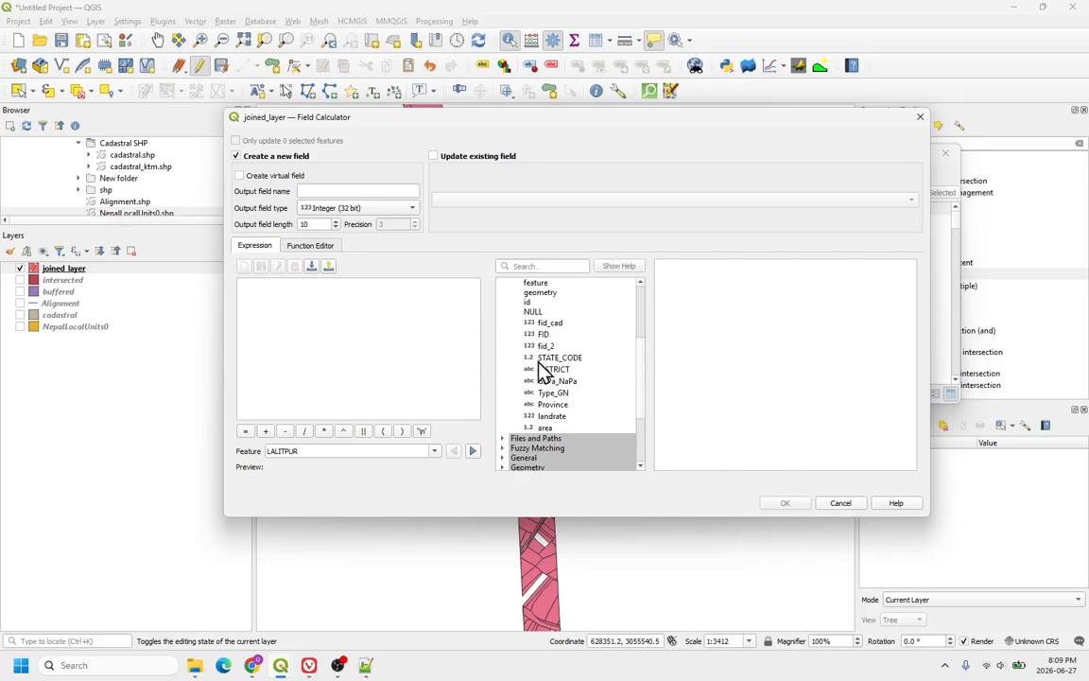
{"action": "scroll", "coordinate": [543, 369], "scroll_direction": "up", "scroll_amount": 2}
{"action": "scroll", "coordinate": [557, 382], "scroll_direction": "down", "scroll_amount": 2}
{"action": "double_click", "coordinate": [552, 429]}
{"action": "double_click", "coordinate": [555, 417]}
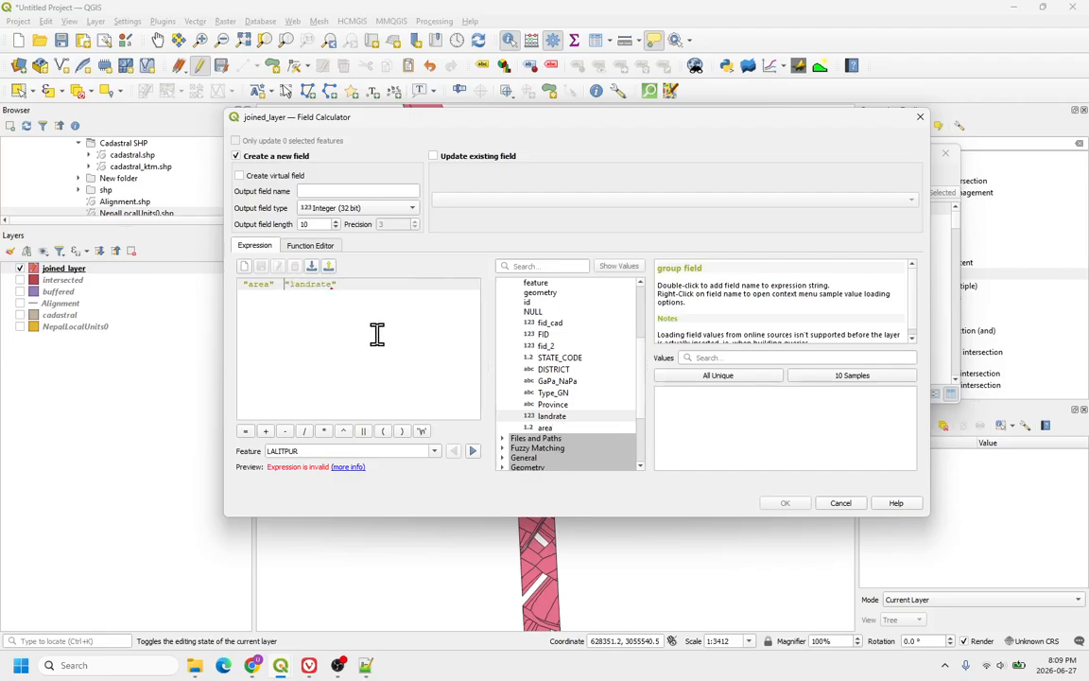
{"action": "left_click", "coordinate": [285, 290]}
{"action": "left_click_drag", "start_coordinate": [285, 286], "coordinate": [220, 289]}
{"action": "key", "text": "BackSpace"}
{"action": "type", "text": "* \"area\""}
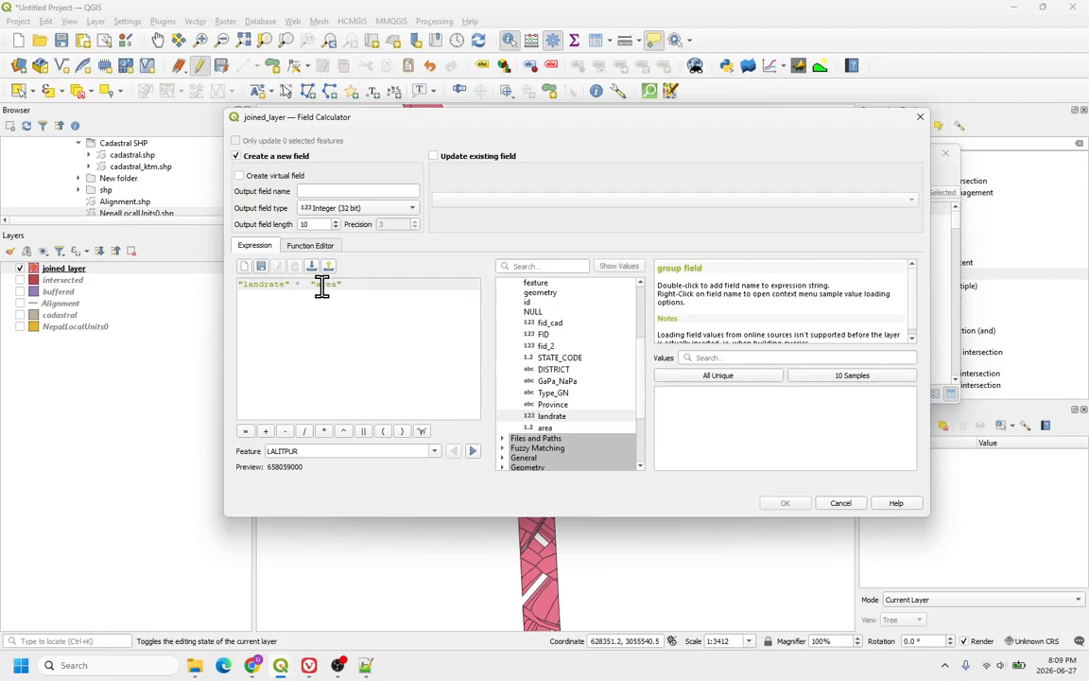
{"action": "type", "text": " /"}
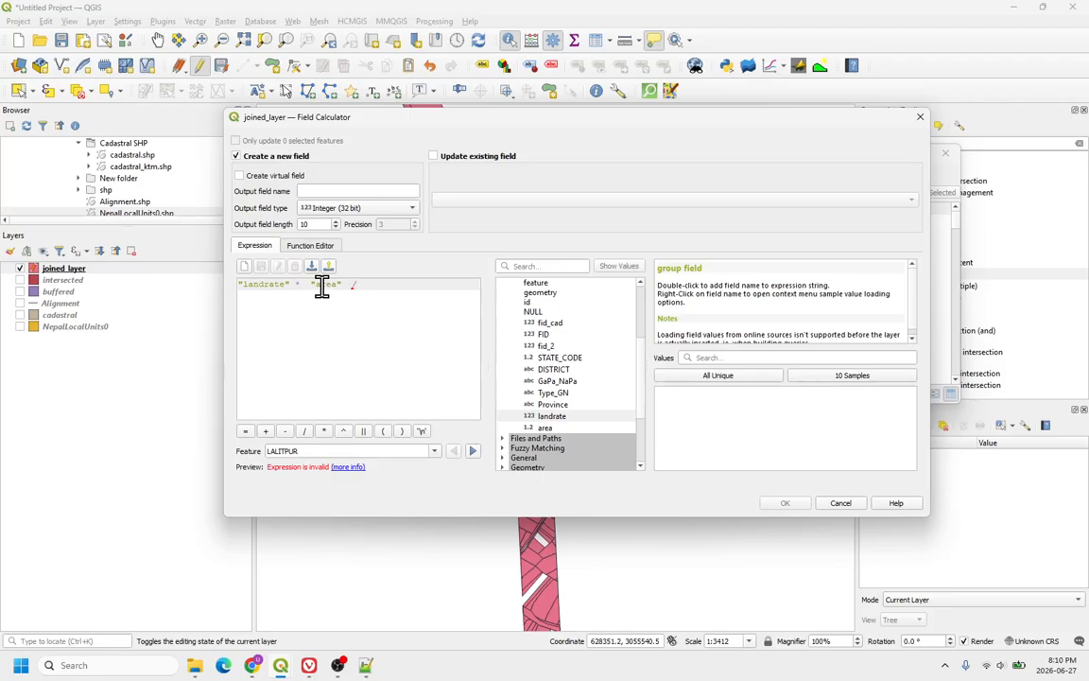
{"action": "left_click", "coordinate": [265, 283]}
{"action": "left_click", "coordinate": [385, 292]}
{"action": "type", "text": "508."}
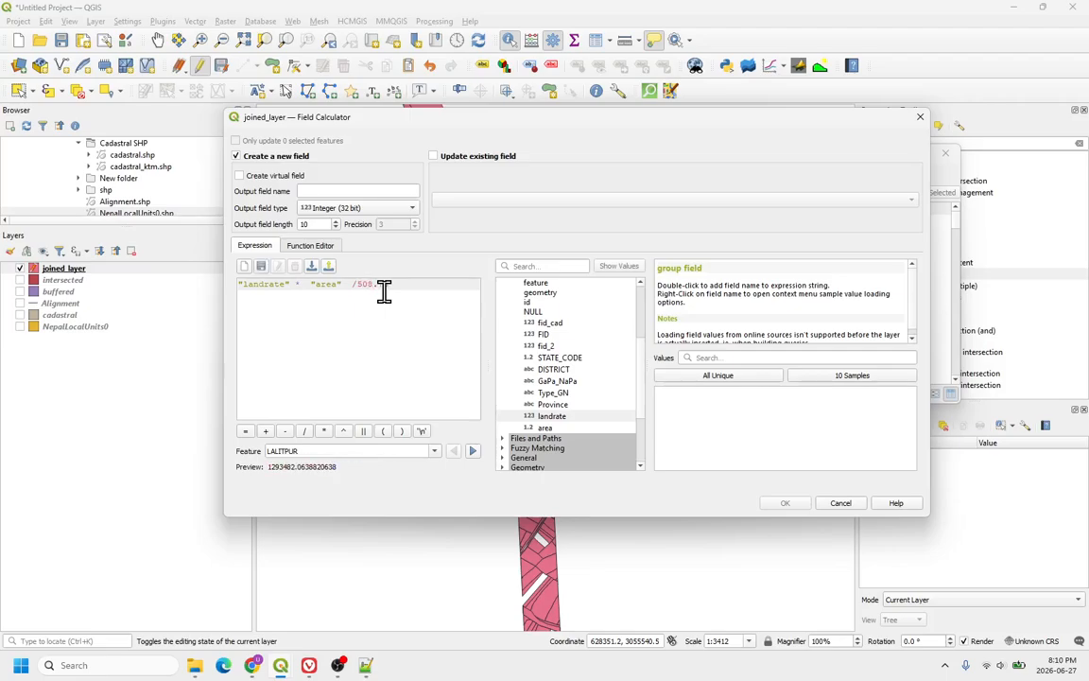
{"action": "type", "text": "75"}
Step: Name the new field cost as a decimal number, run the calculation, and scroll to review the cost column
{"action": "left_click", "coordinate": [324, 192]}
{"action": "type", "text": "cost"}
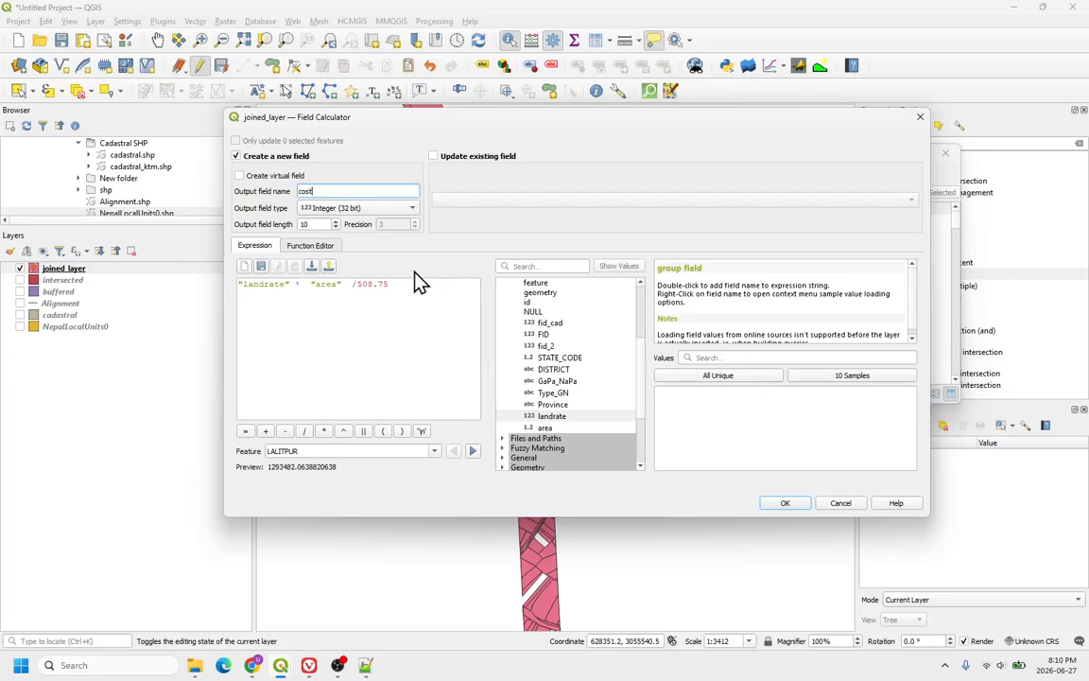
{"action": "left_click", "coordinate": [370, 211]}
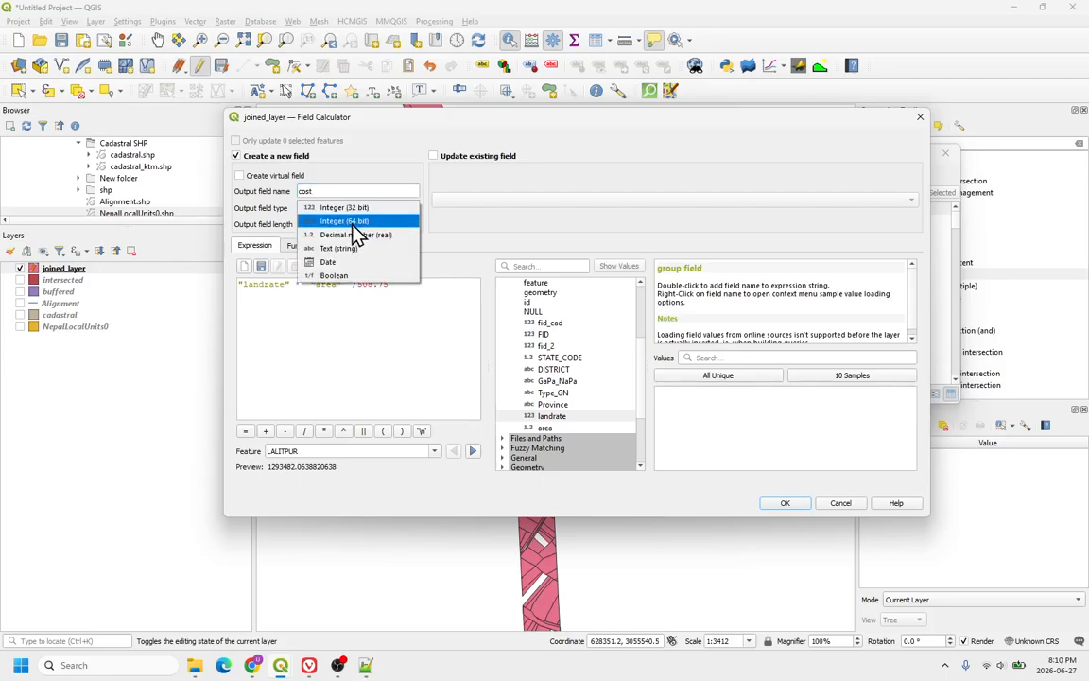
{"action": "left_click", "coordinate": [353, 234]}
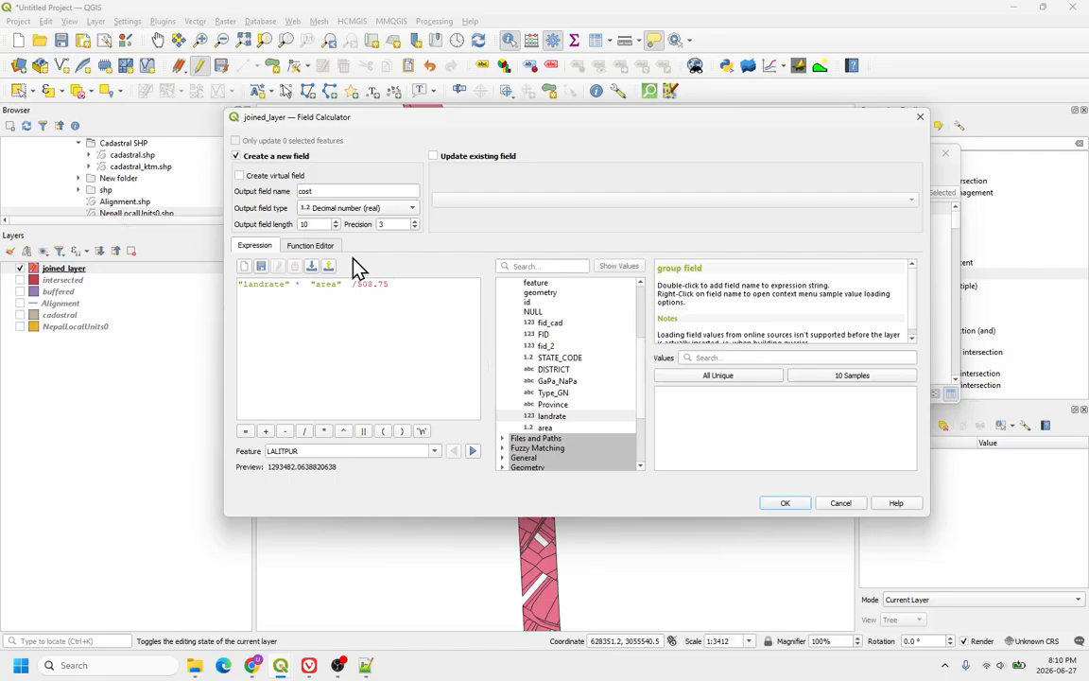
{"action": "left_click", "coordinate": [780, 505]}
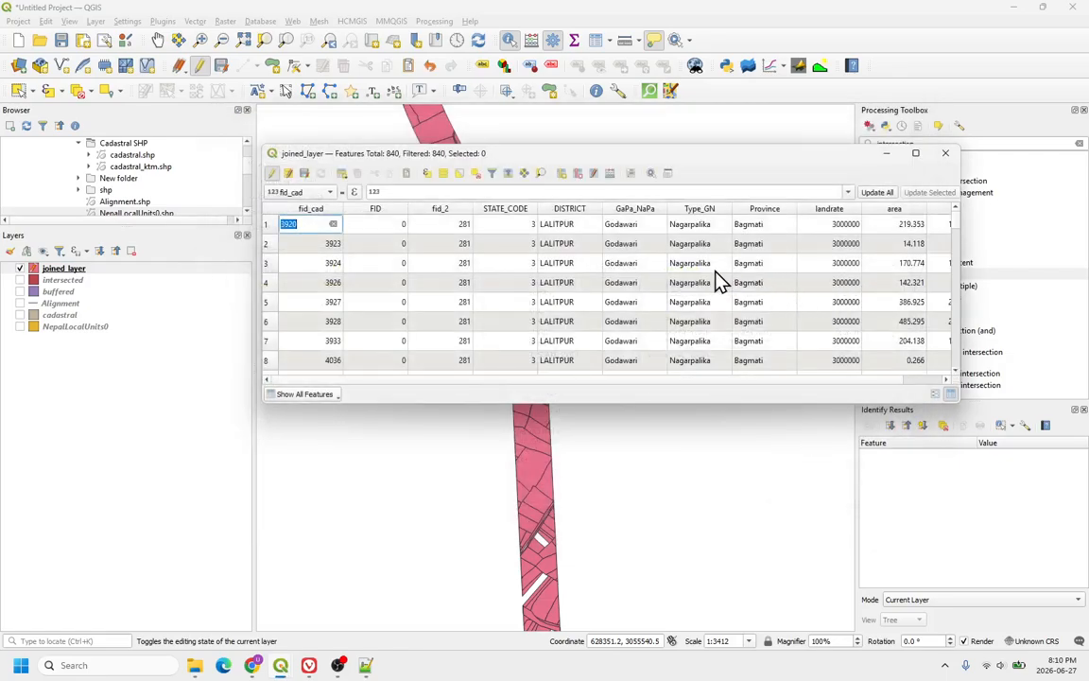
{"action": "scroll", "coordinate": [717, 280], "scroll_direction": "right", "scroll_amount": 2}
{"action": "scroll", "coordinate": [904, 319], "scroll_direction": "down", "scroll_amount": 3}
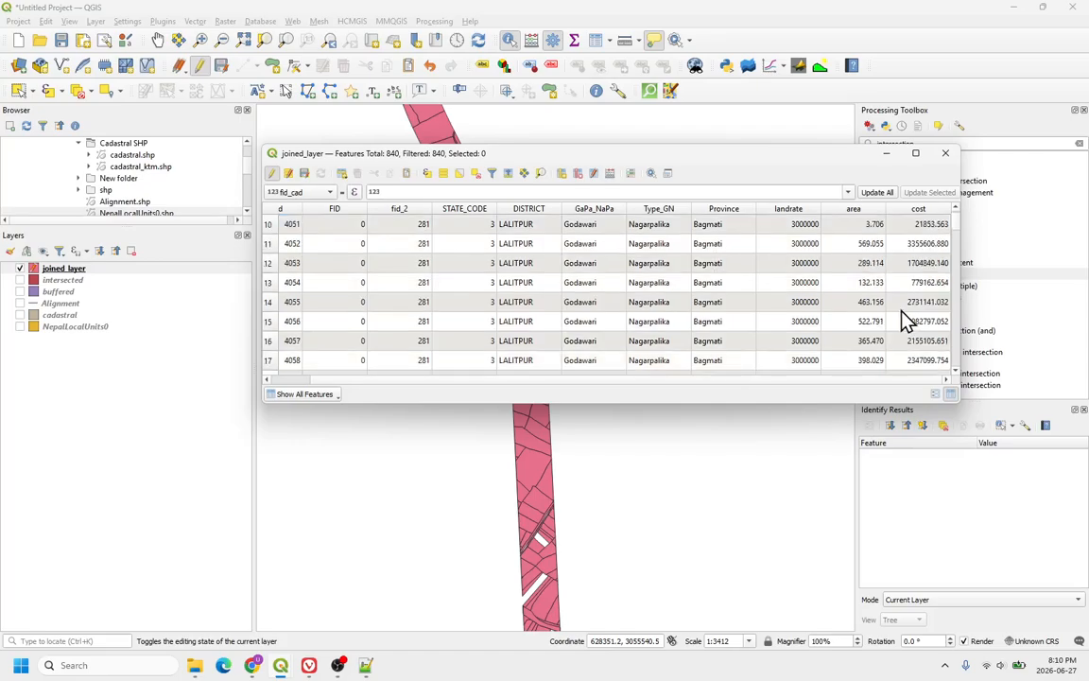
{"action": "scroll", "coordinate": [904, 319], "scroll_direction": "up", "scroll_amount": 3}
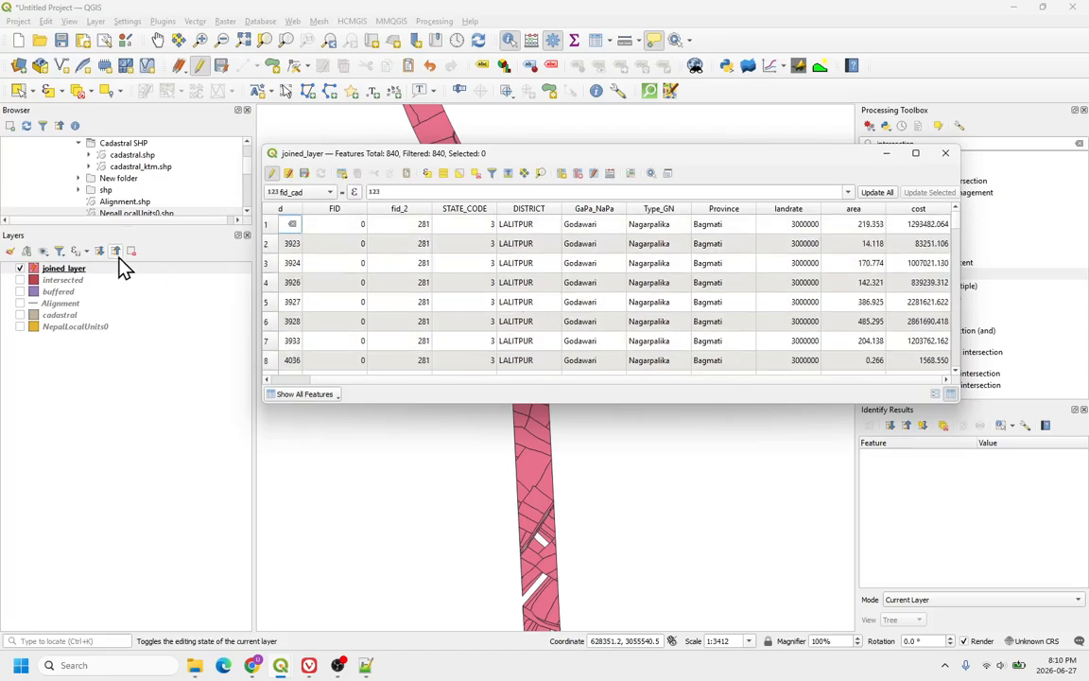
Step: Close the attribute table and stop editing the joined layer, saving the changes
{"action": "left_click", "coordinate": [946, 153]}
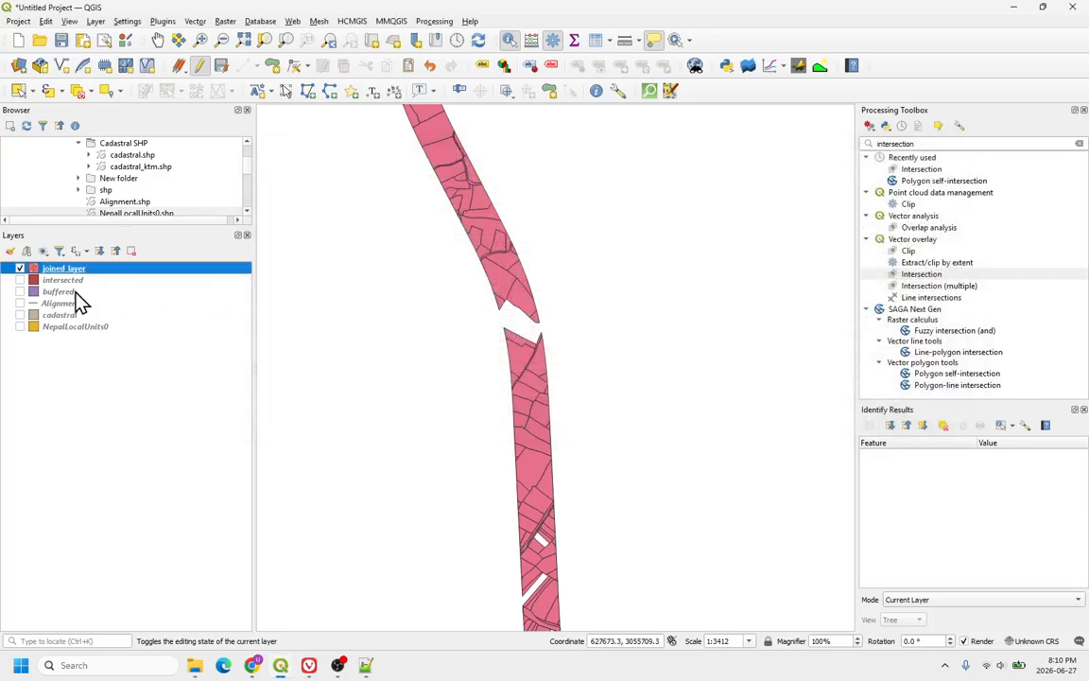
{"action": "left_click", "coordinate": [200, 68]}
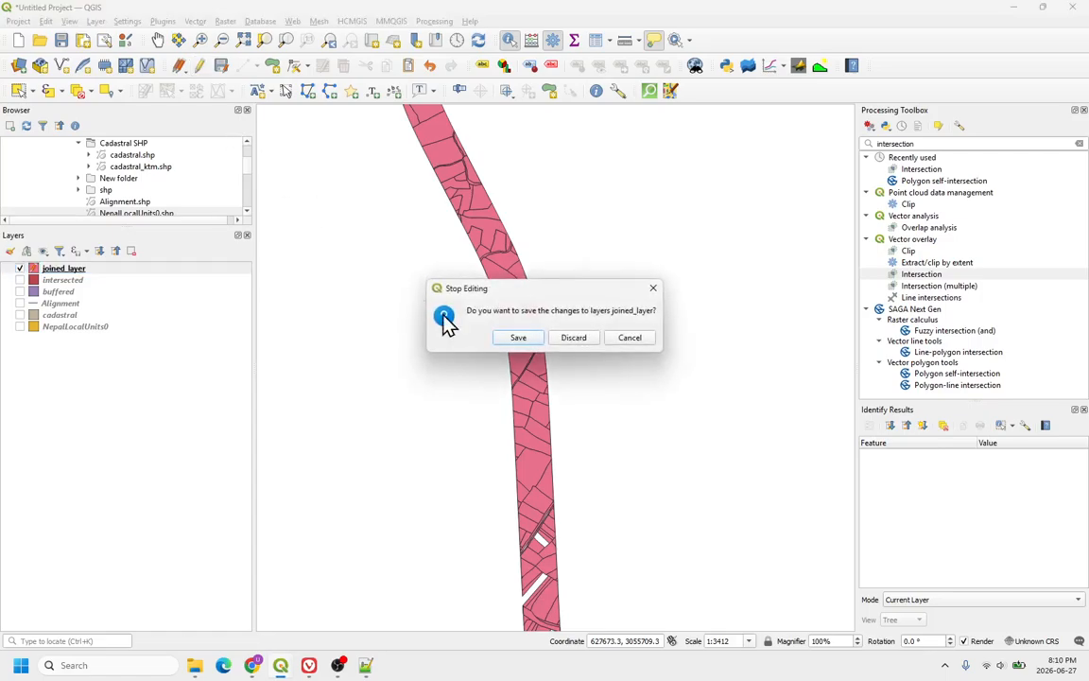
{"action": "left_click", "coordinate": [513, 338]}
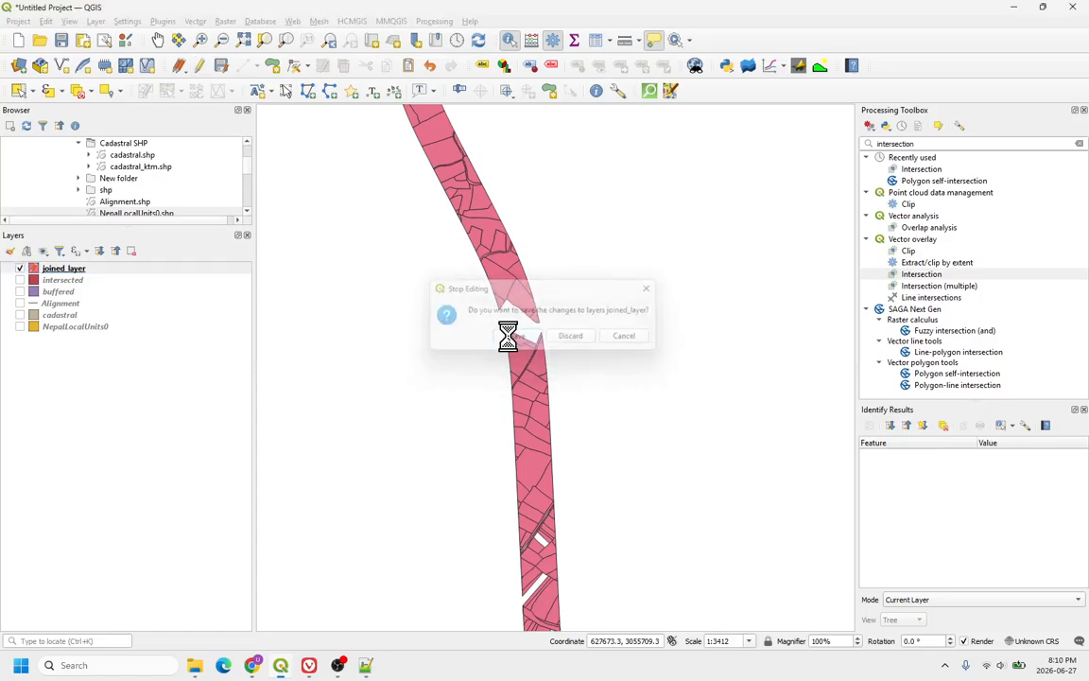
Step: Open the joined layer's attribute table to review the saved area and cost fields, then close it
{"action": "right_click", "coordinate": [140, 278]}
{"action": "left_click", "coordinate": [190, 430]}
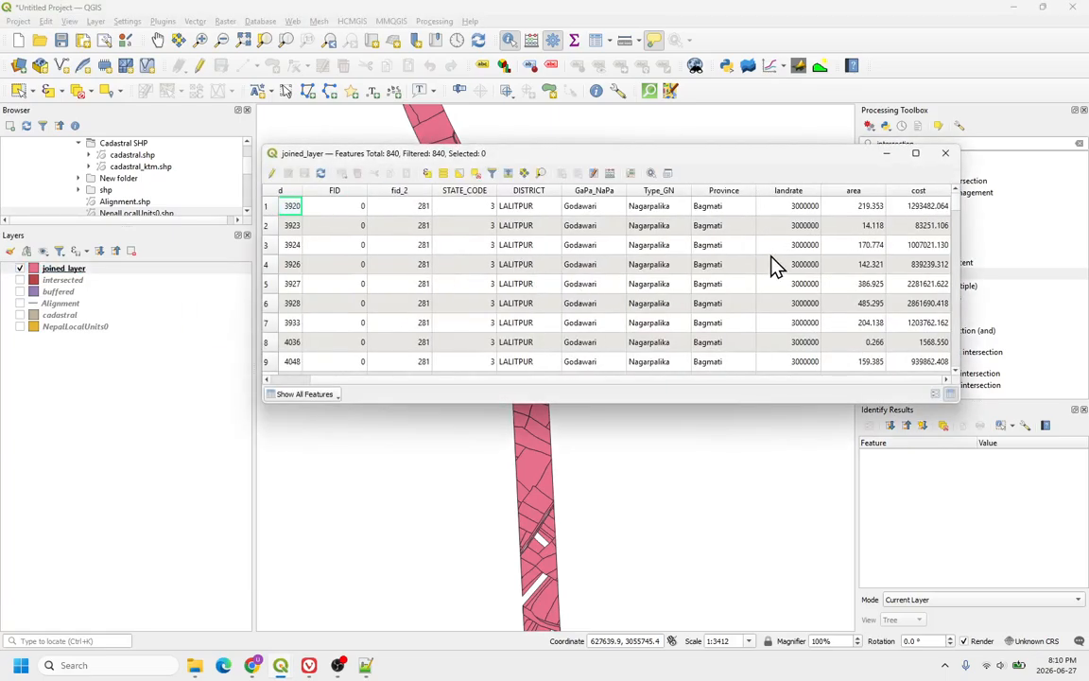
{"action": "scroll", "coordinate": [846, 316], "scroll_direction": "down", "scroll_amount": 5}
{"action": "scroll", "coordinate": [856, 307], "scroll_direction": "up", "scroll_amount": 5}
{"action": "left_click", "coordinate": [945, 153]}
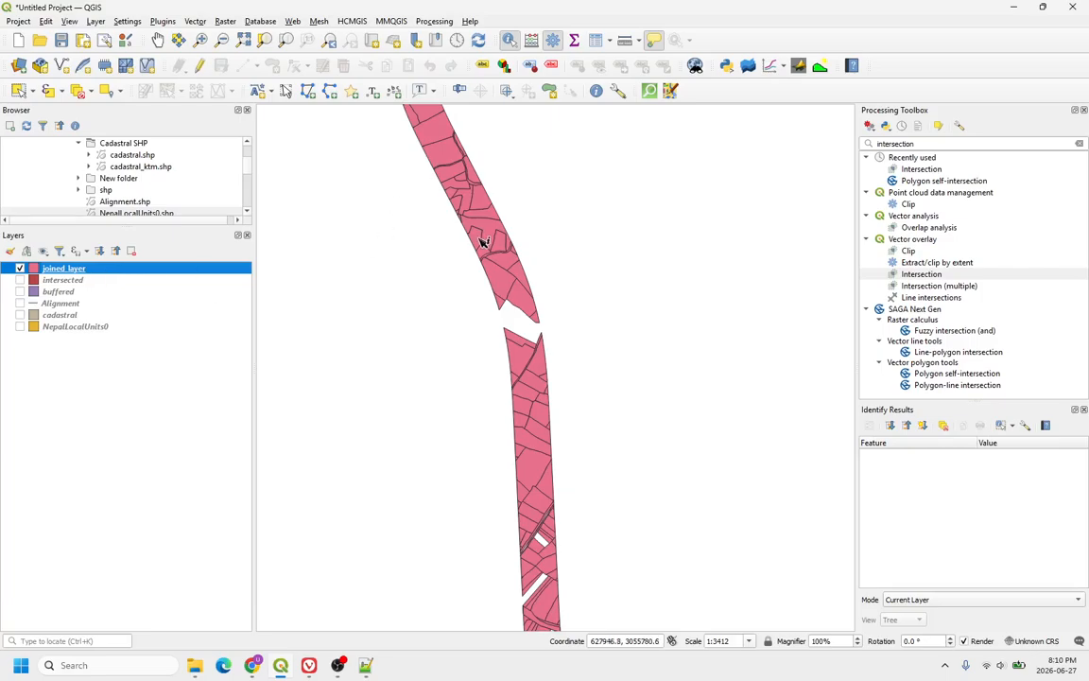
Step: Open the field calculator for the joined layer and insert the sum function into the expression
{"action": "right_click", "coordinate": [106, 272]}
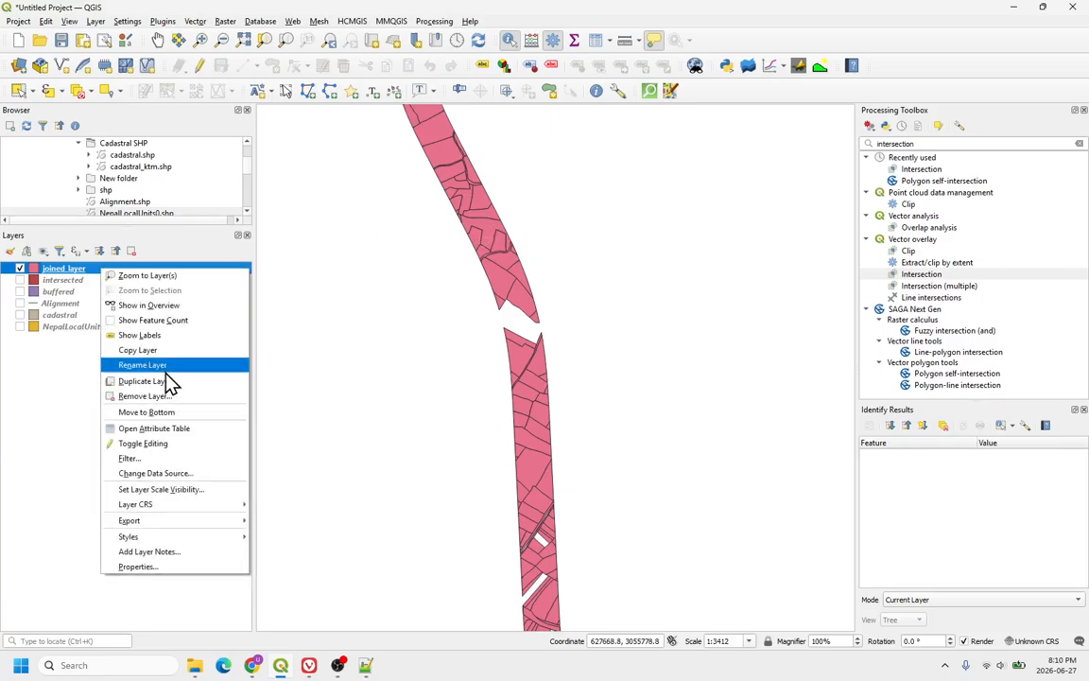
{"action": "left_click", "coordinate": [156, 430]}
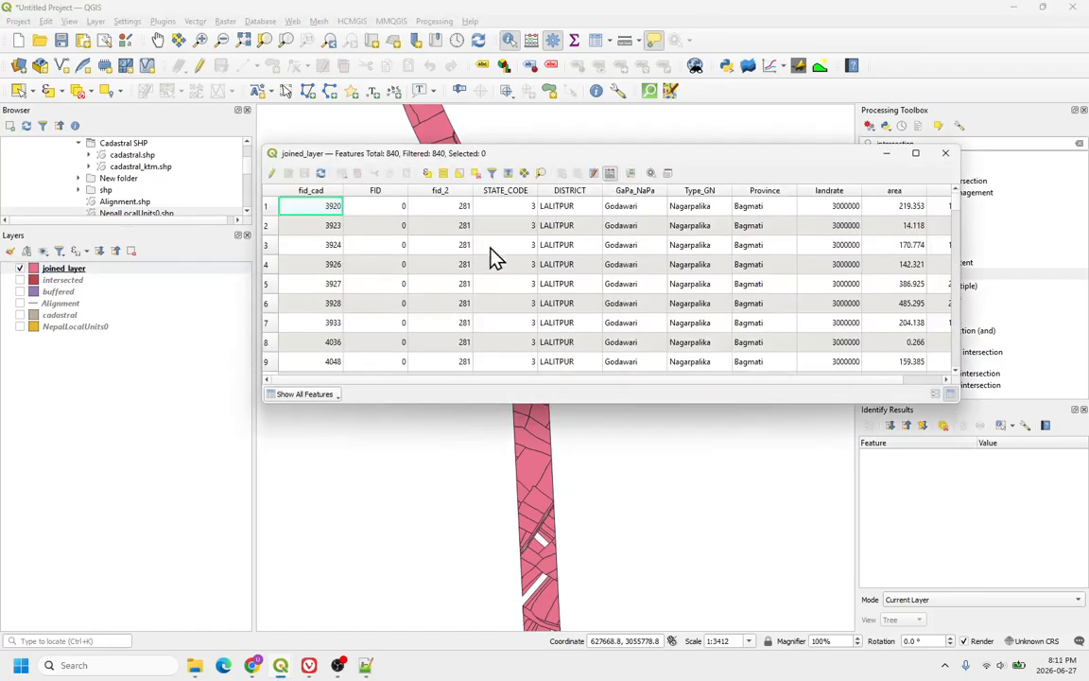
{"action": "left_click", "coordinate": [610, 174]}
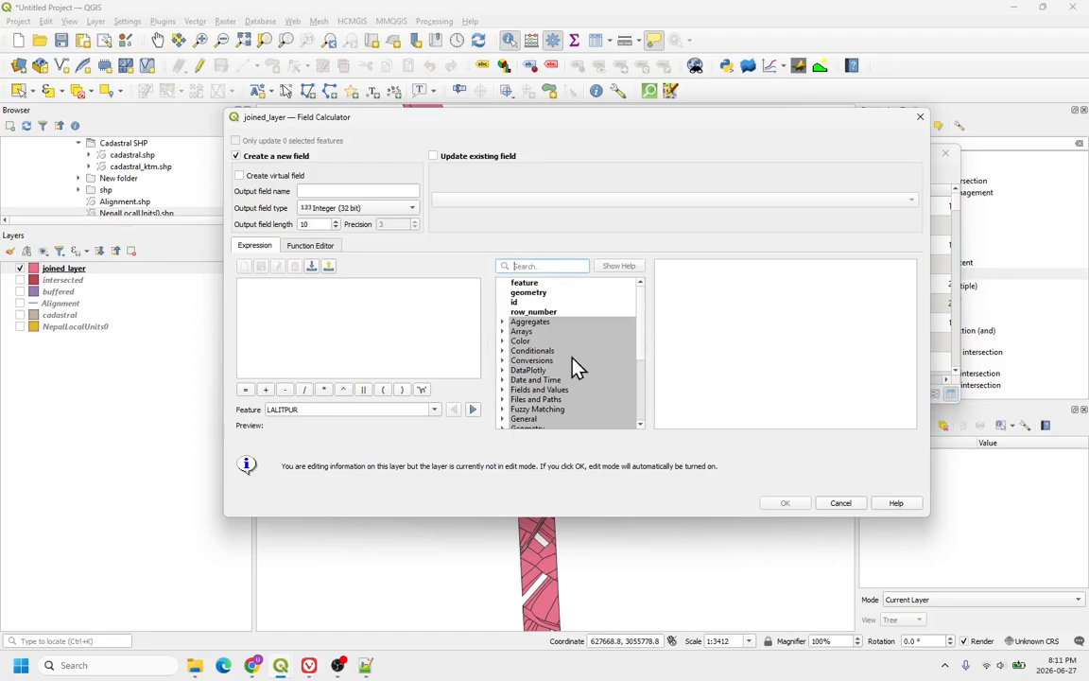
{"action": "scroll", "coordinate": [559, 371], "scroll_direction": "down", "scroll_amount": 4}
{"action": "scroll", "coordinate": [557, 371], "scroll_direction": "up", "scroll_amount": 4}
{"action": "type", "text": "sum"}
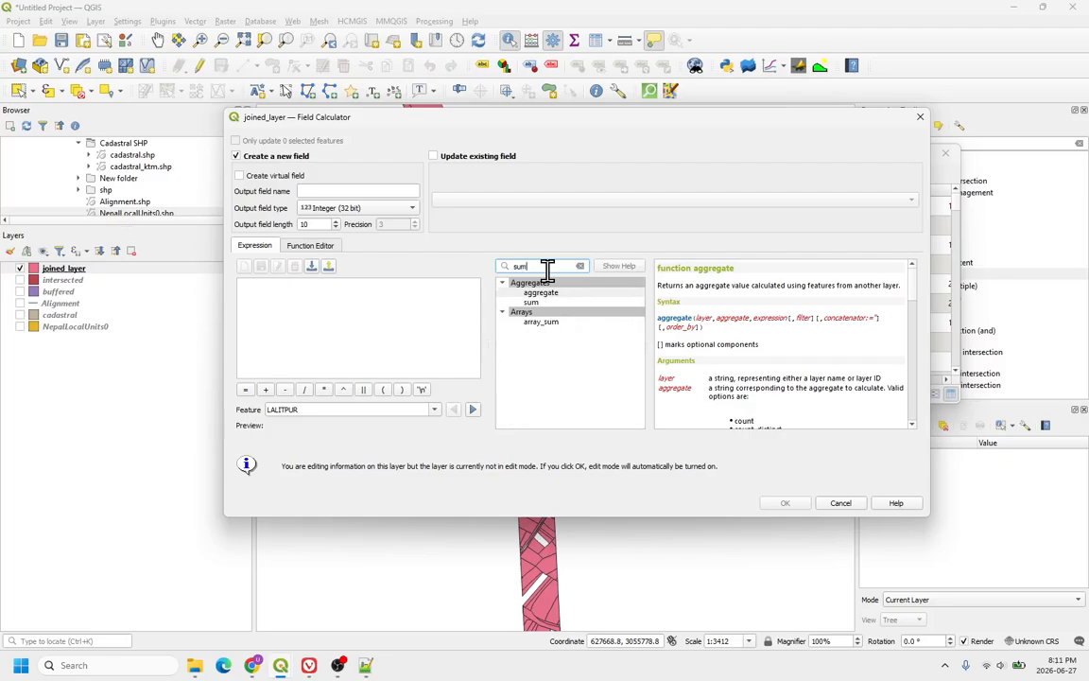
{"action": "double_click", "coordinate": [534, 303]}
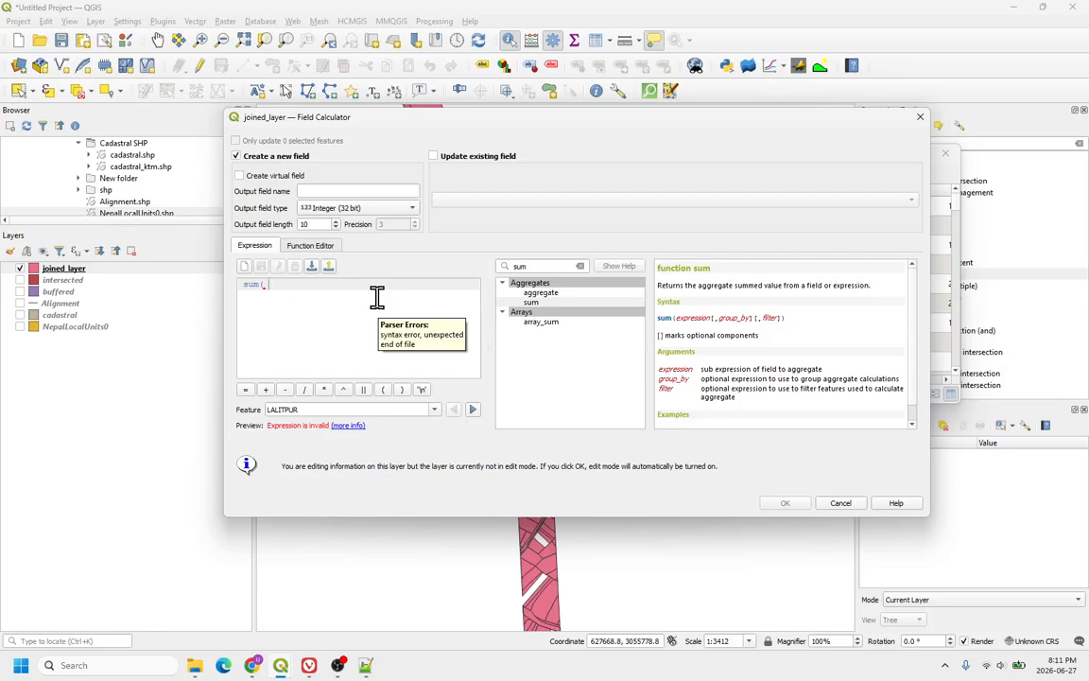
Step: Complete the expression as sum( "cost" ) by adding the cost field and a closing parenthesis
{"action": "double_click", "coordinate": [526, 266]}
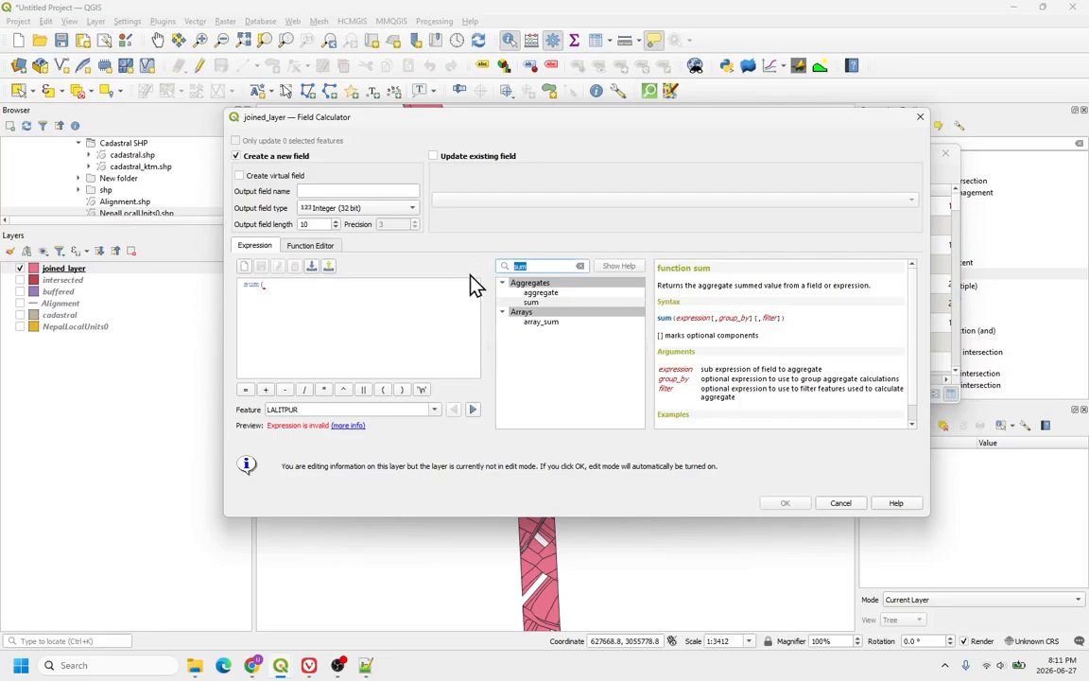
{"action": "key", "text": "BackSpace"}
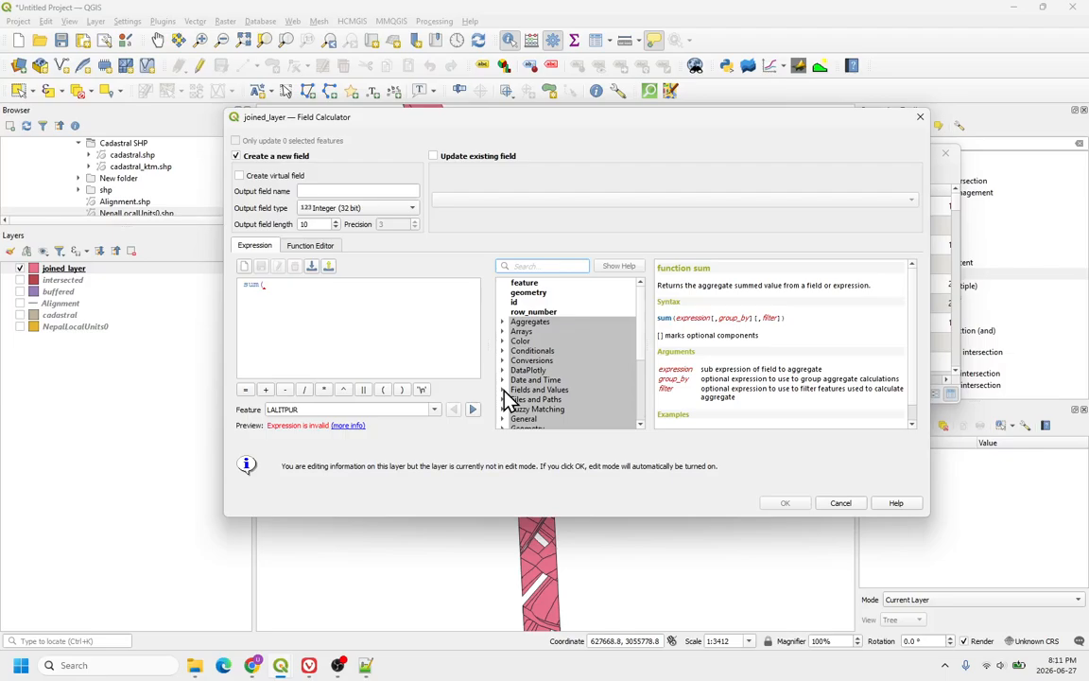
{"action": "double_click", "coordinate": [532, 390]}
{"action": "scroll", "coordinate": [541, 383], "scroll_direction": "down", "scroll_amount": 3}
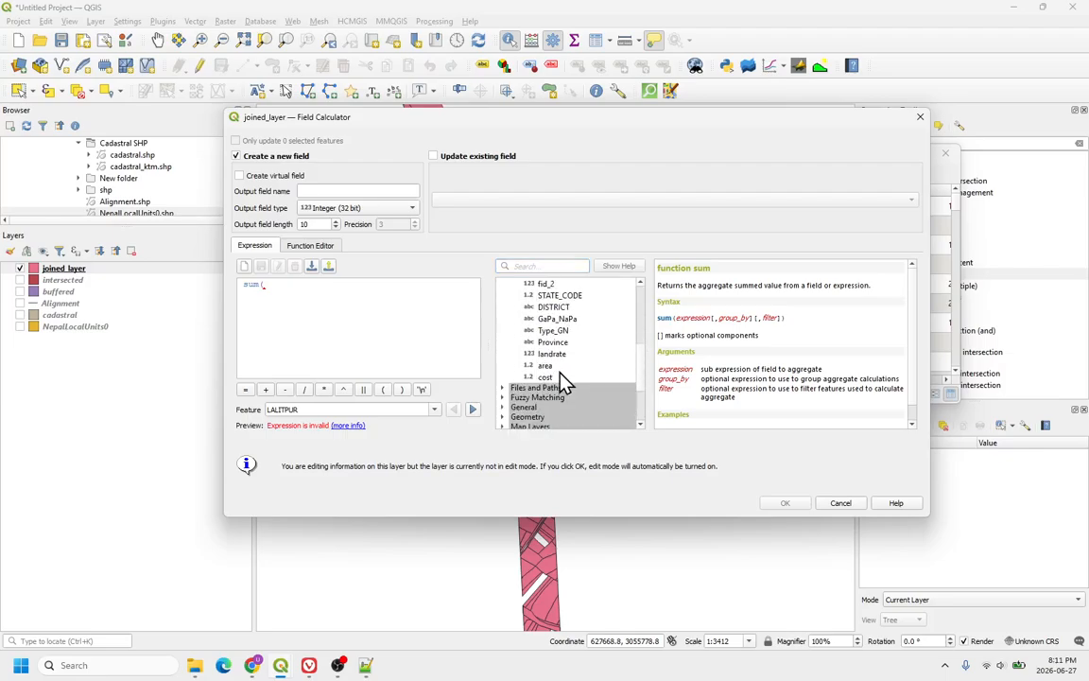
{"action": "double_click", "coordinate": [552, 378]}
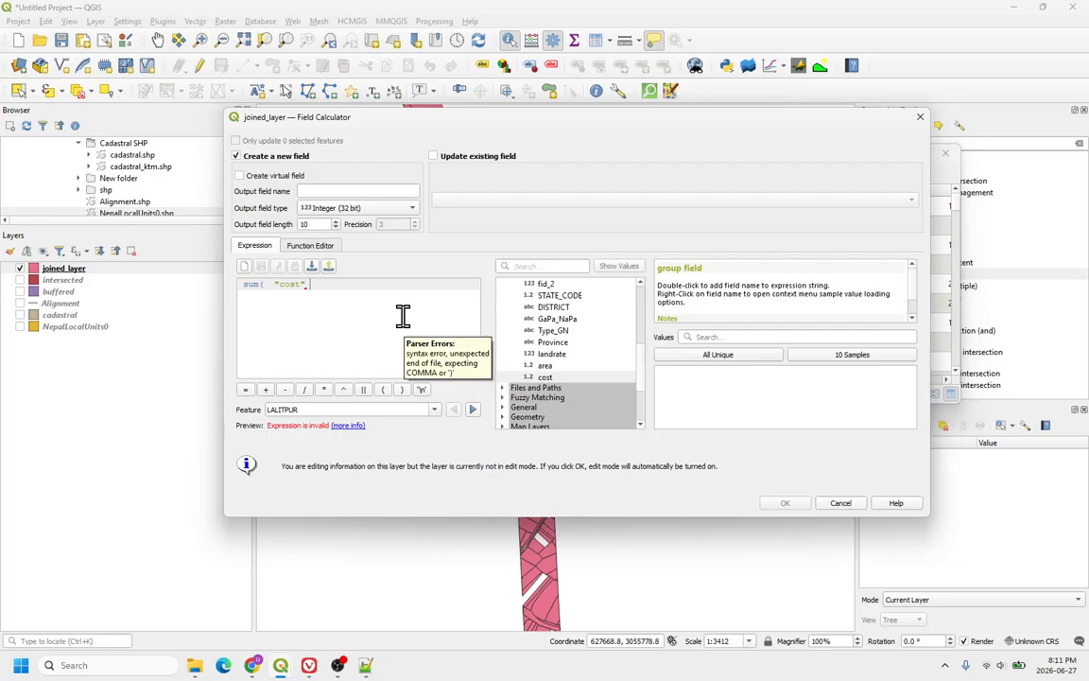
{"action": "type", "text": ")"}
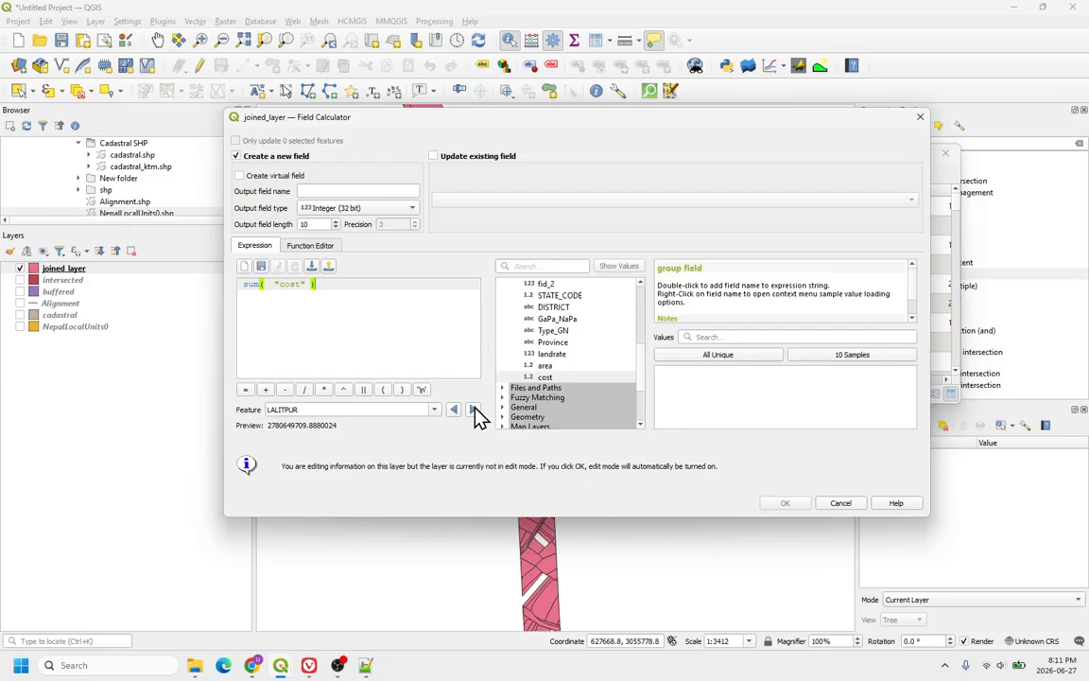
Step: Name the new field totalcost and run the calculation
{"action": "left_click", "coordinate": [331, 188]}
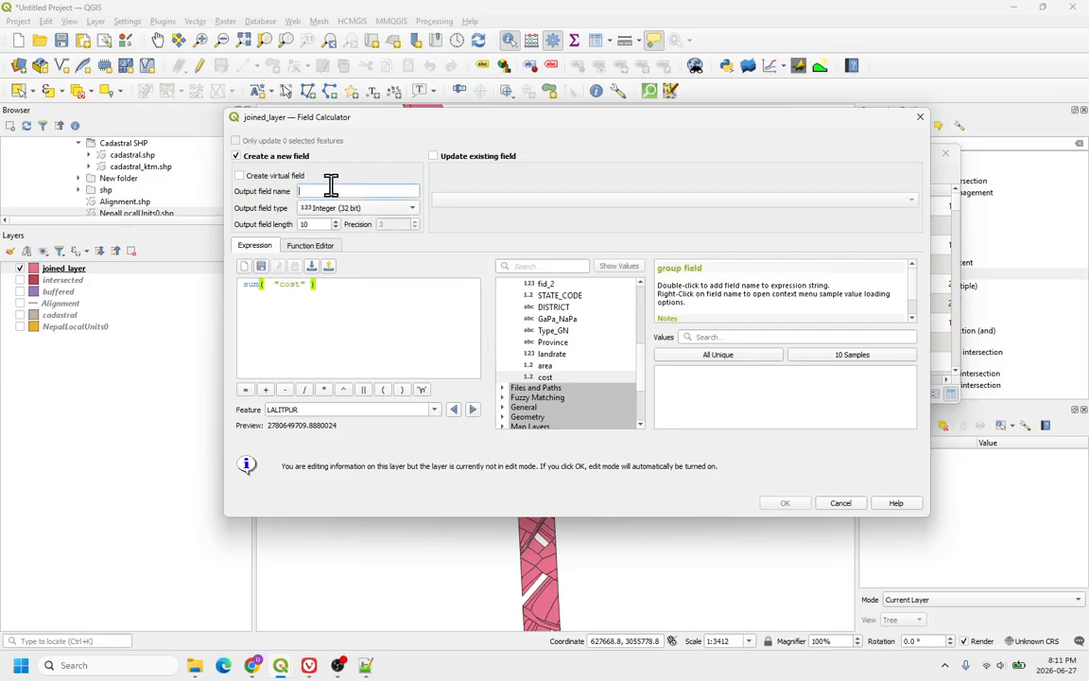
{"action": "type", "text": "totalcost"}
{"action": "left_click", "coordinate": [781, 505]}
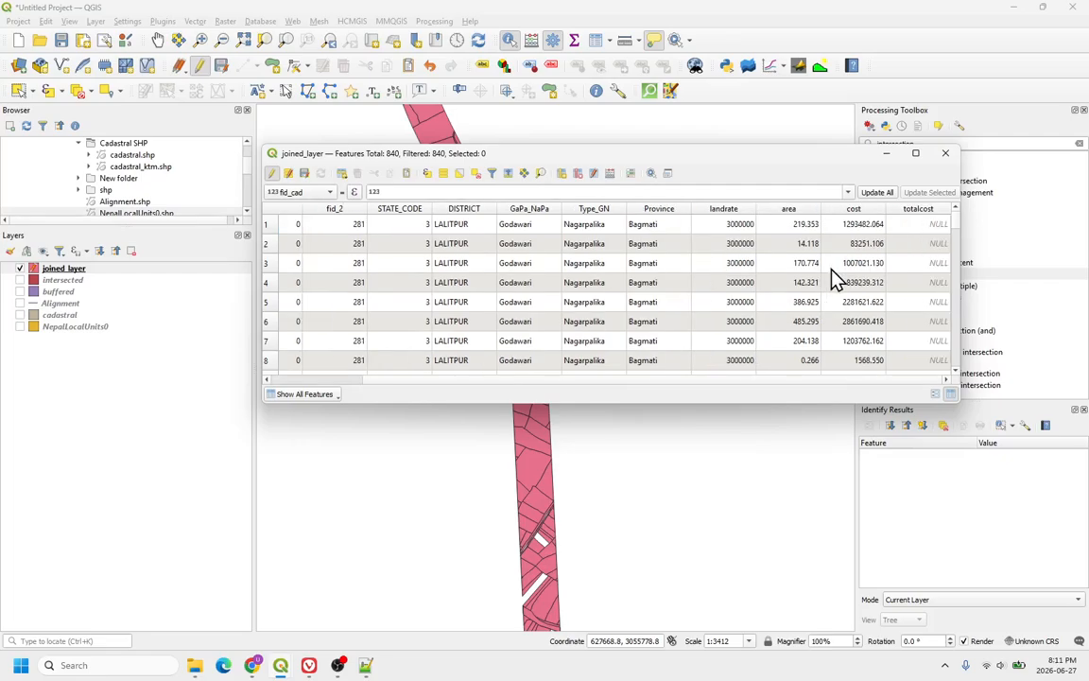
Step: Scroll through the attribute table to inspect the totalcost column, then close the table
{"action": "scroll", "coordinate": [885, 289], "scroll_direction": "down", "scroll_amount": 16}
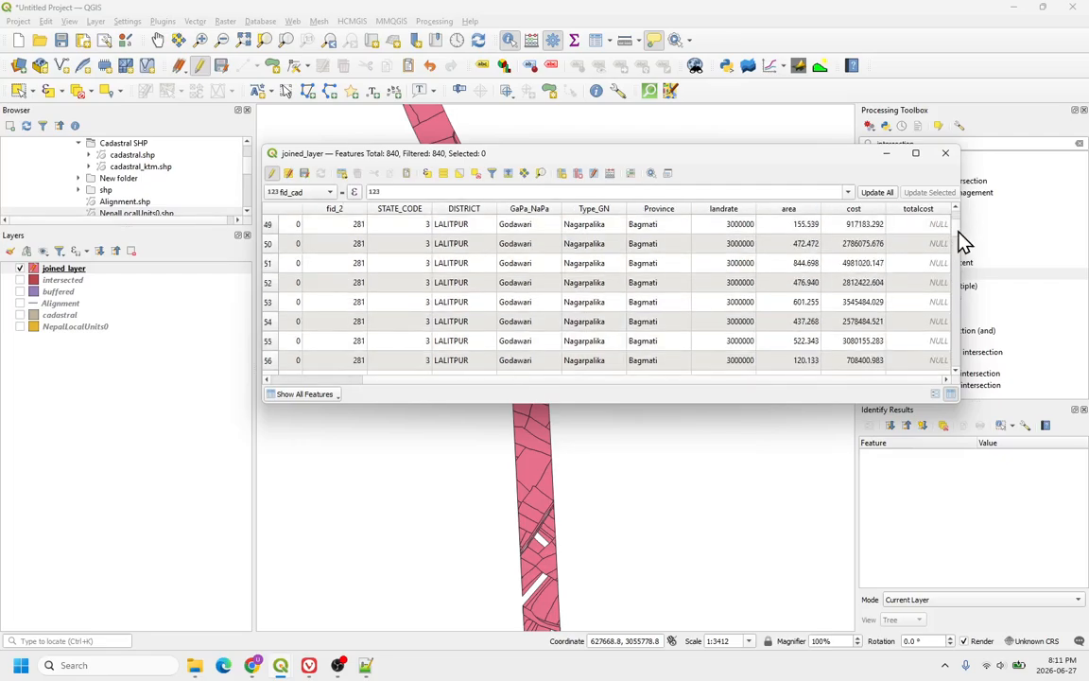
{"action": "mouse_move", "coordinate": [958, 232]}
{"action": "left_mouse_down"}
{"action": "mouse_move", "coordinate": [944, 384]}
{"action": "mouse_move", "coordinate": [968, 323]}
{"action": "mouse_move", "coordinate": [961, 224]}
{"action": "mouse_move", "coordinate": [950, 397]}
{"action": "mouse_move", "coordinate": [961, 212]}
{"action": "left_mouse_up"}
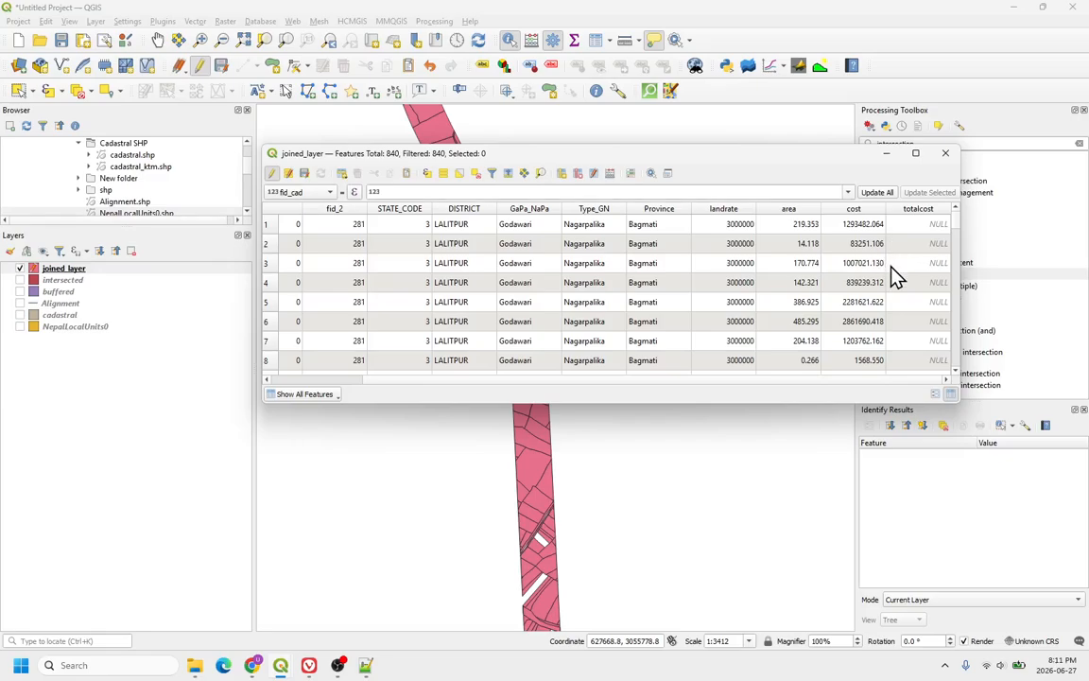
{"action": "scroll", "coordinate": [891, 267], "scroll_direction": "down", "scroll_amount": 17}
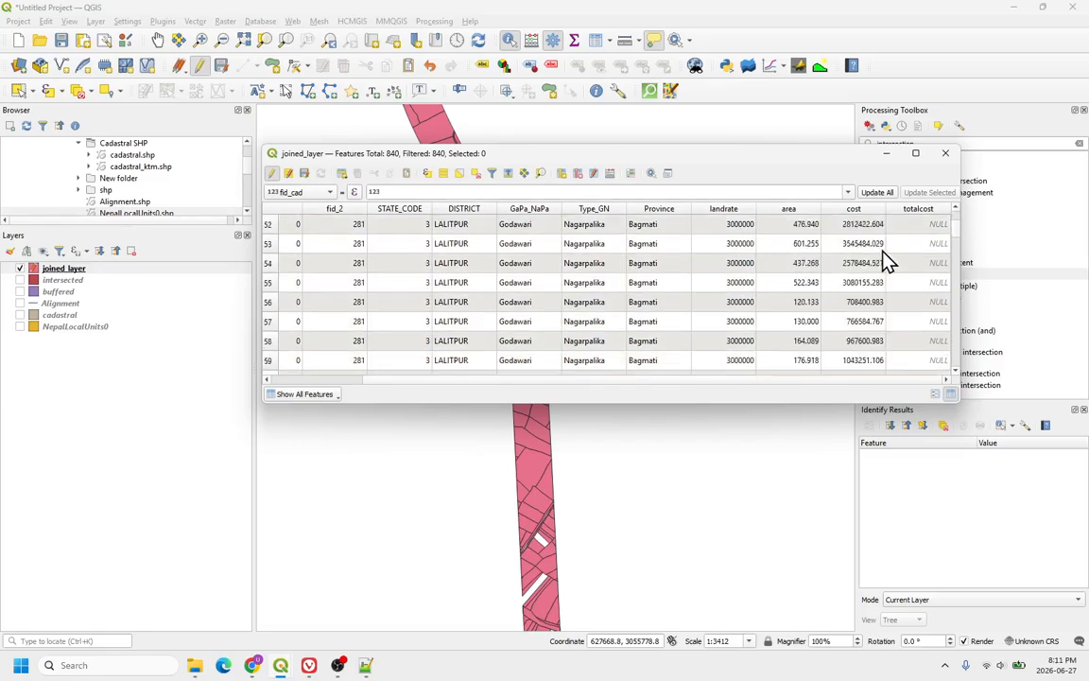
{"action": "scroll", "coordinate": [922, 225], "scroll_direction": "up", "scroll_amount": 9}
{"action": "left_click", "coordinate": [946, 153]}
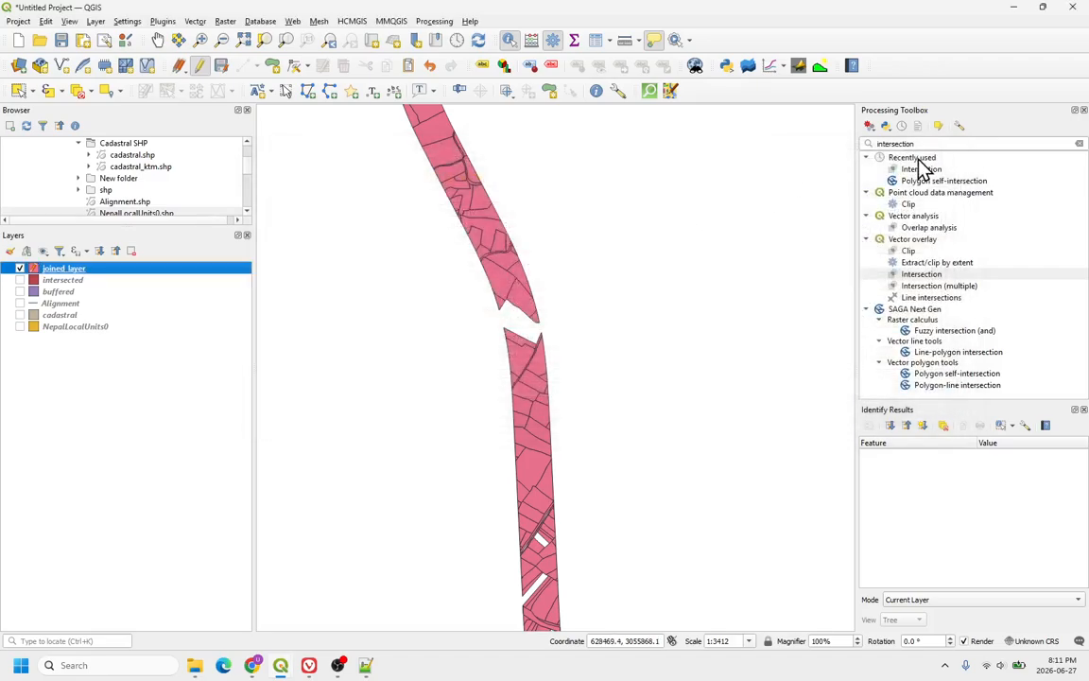
Step: Search the Processing Toolbox for statistics algorithms
{"action": "left_click_drag", "start_coordinate": [915, 144], "coordinate": [859, 142]}
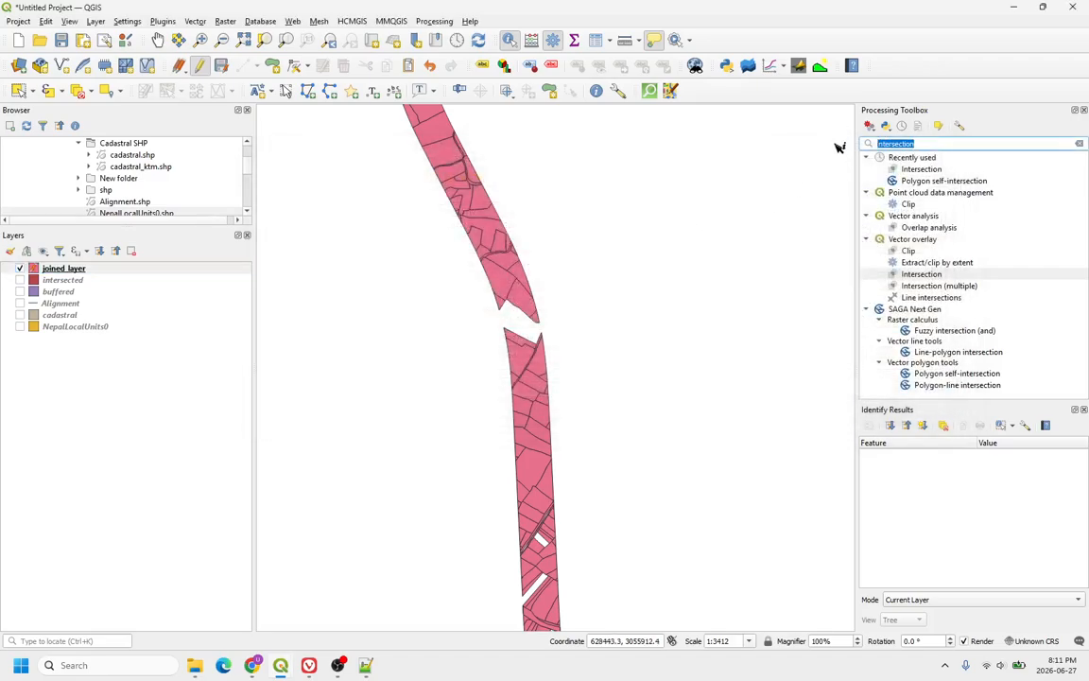
{"action": "key", "text": "BackSpace"}
{"action": "type", "text": "vecto"}
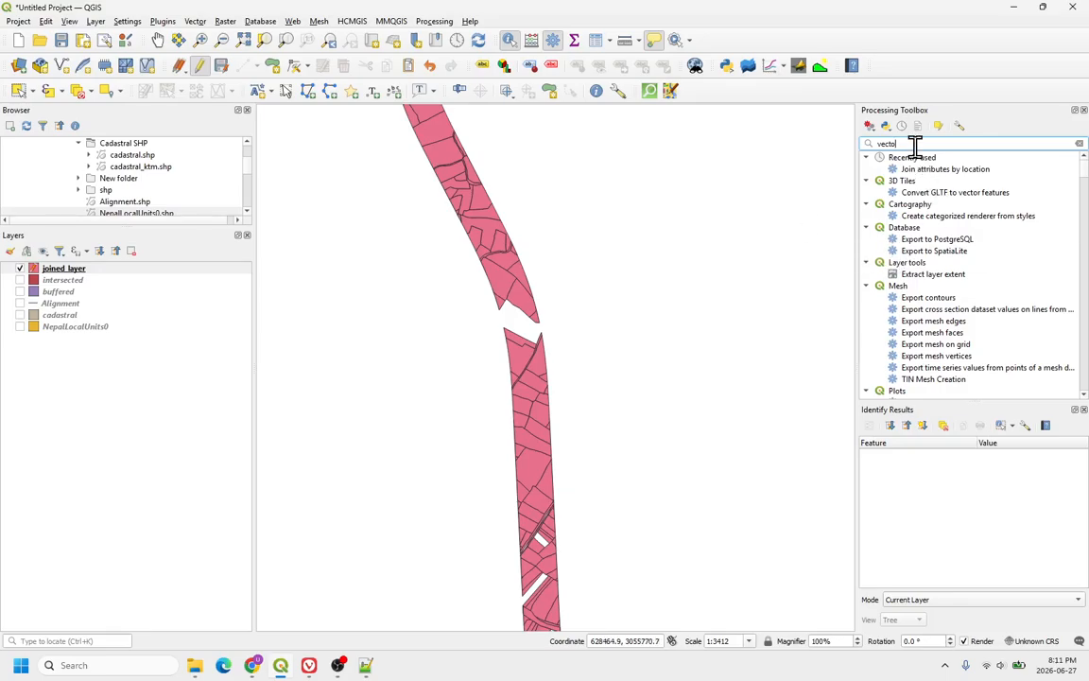
{"action": "type", "text": "r"}
{"action": "key", "text": "BackSpace"}
{"action": "key", "text": "BackSpace"}
{"action": "key", "text": "BackSpace"}
{"action": "key", "text": "BackSpace"}
{"action": "key", "text": "BackSpace"}
{"action": "key", "text": "BackSpace"}
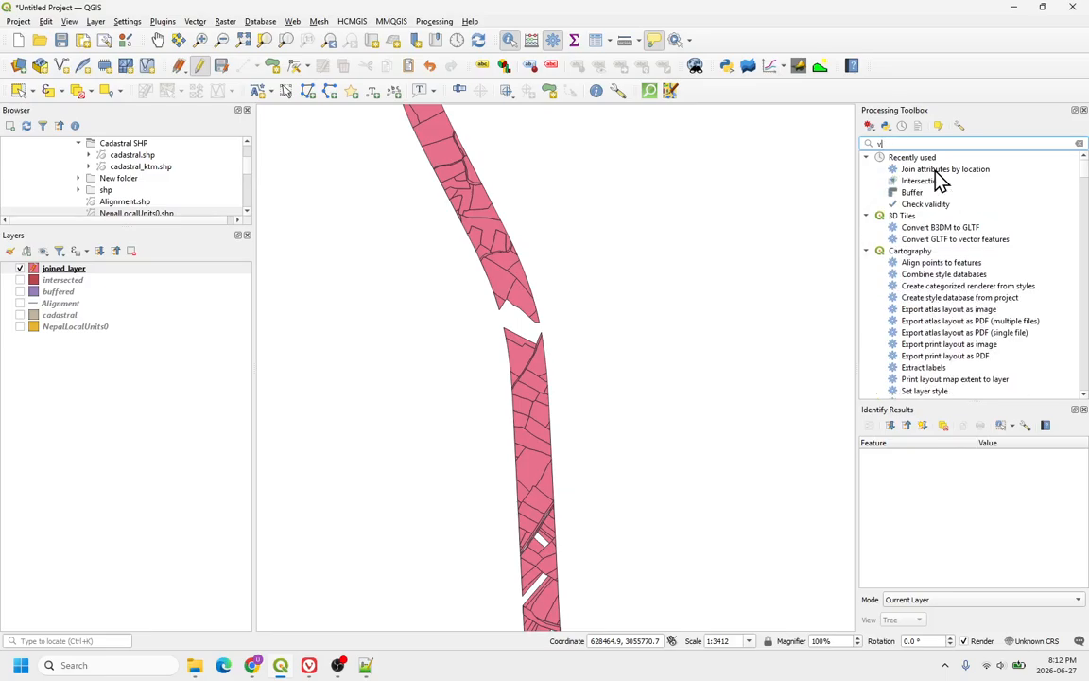
{"action": "type", "text": "statis"}
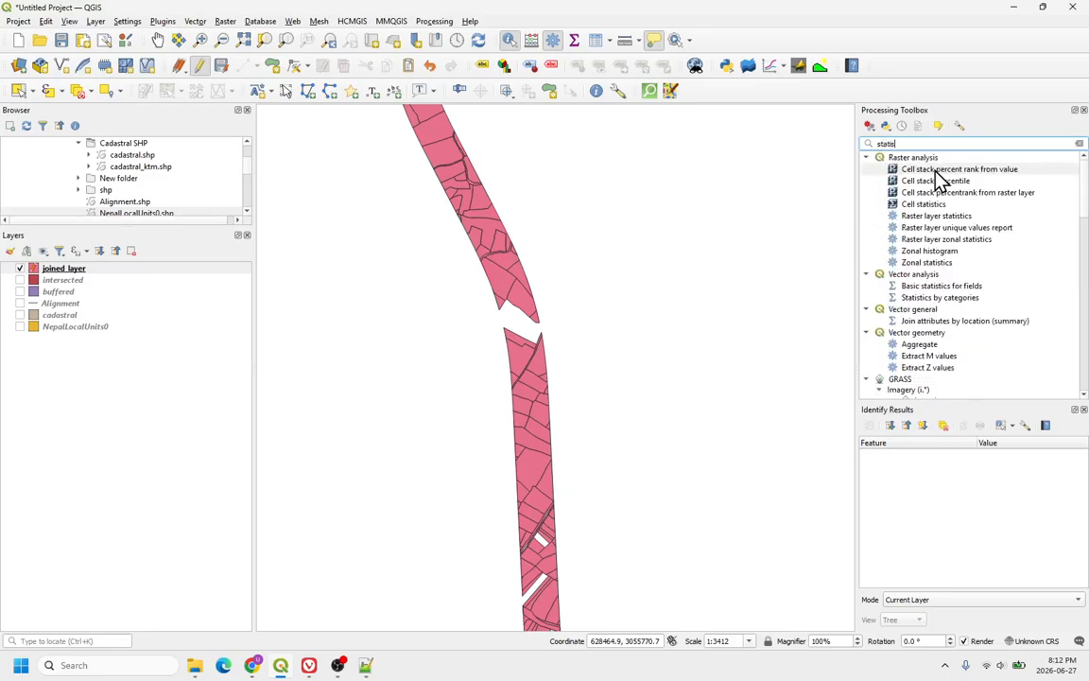
{"action": "type", "text": "tics"}
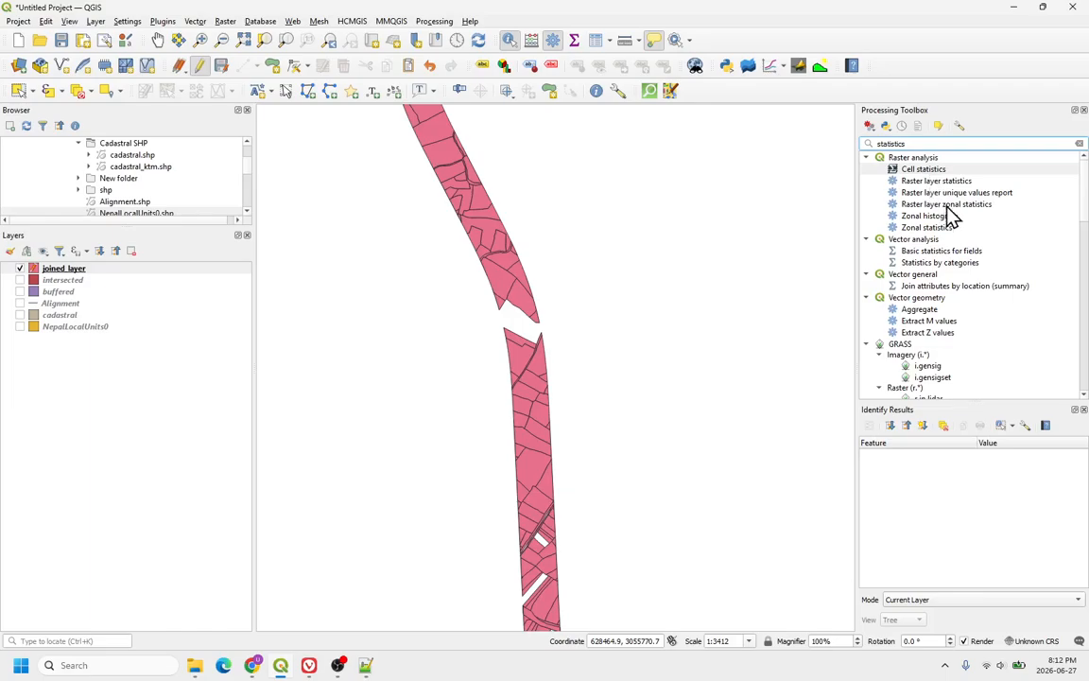
{"action": "left_click", "coordinate": [917, 243]}
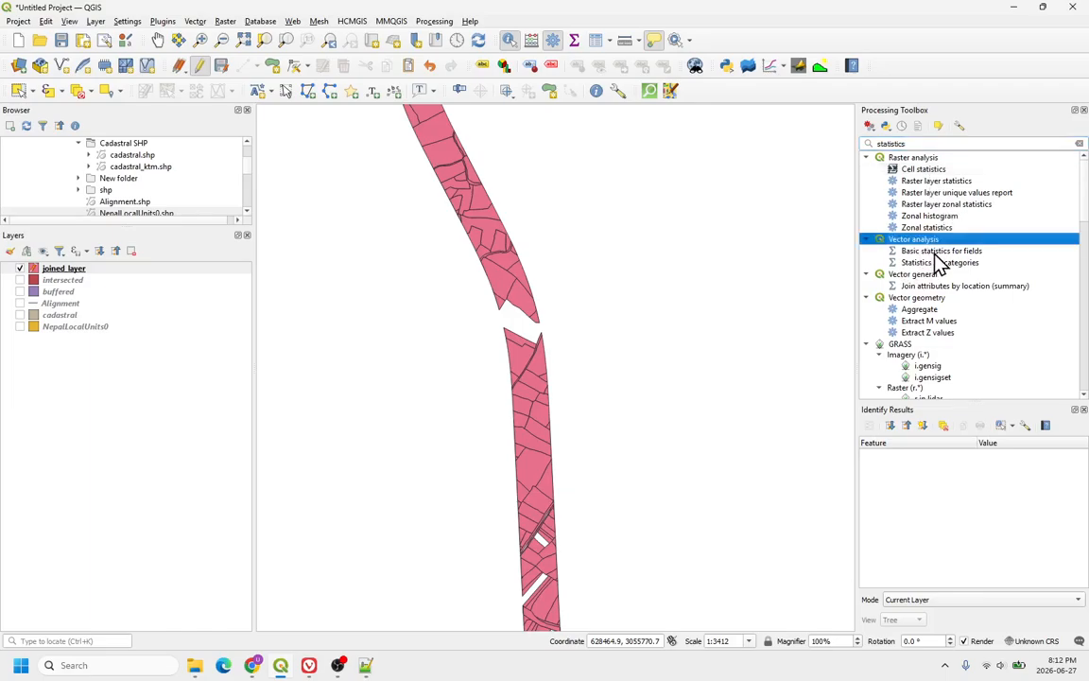
{"action": "left_click", "coordinate": [906, 253]}
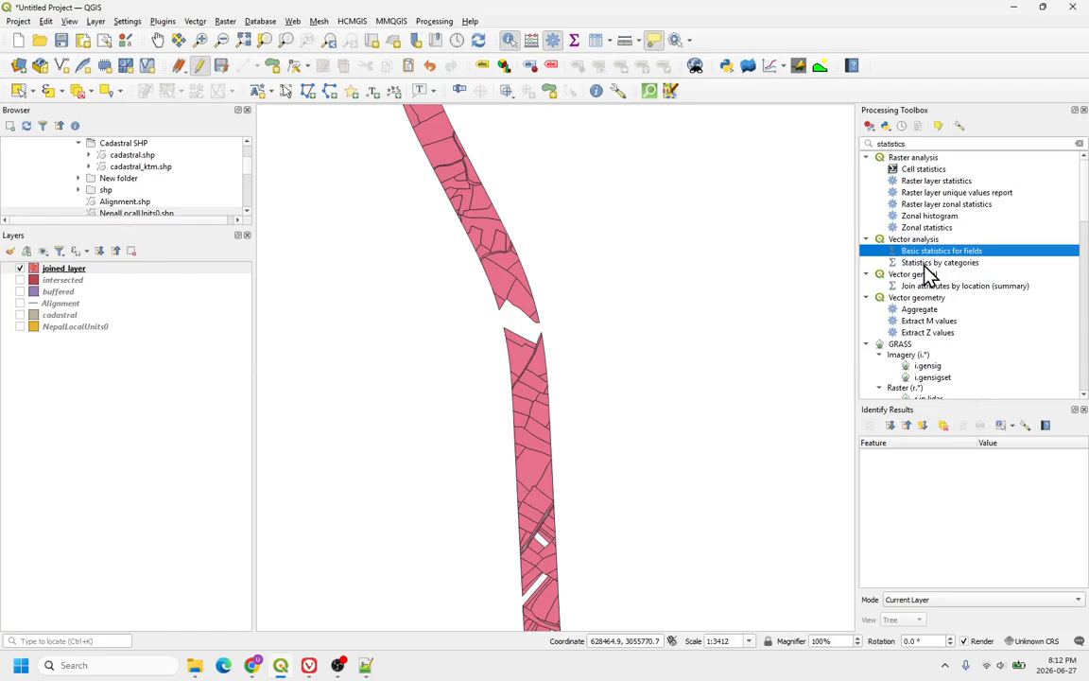
{"action": "left_click", "coordinate": [931, 263]}
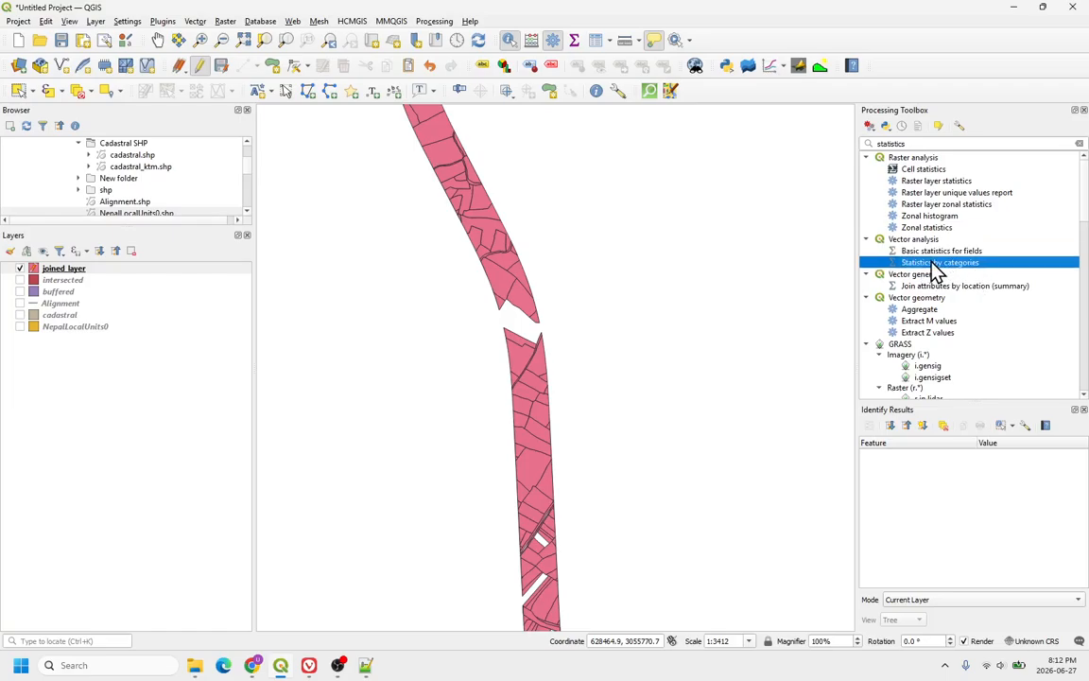
{"action": "double_click", "coordinate": [932, 264]}
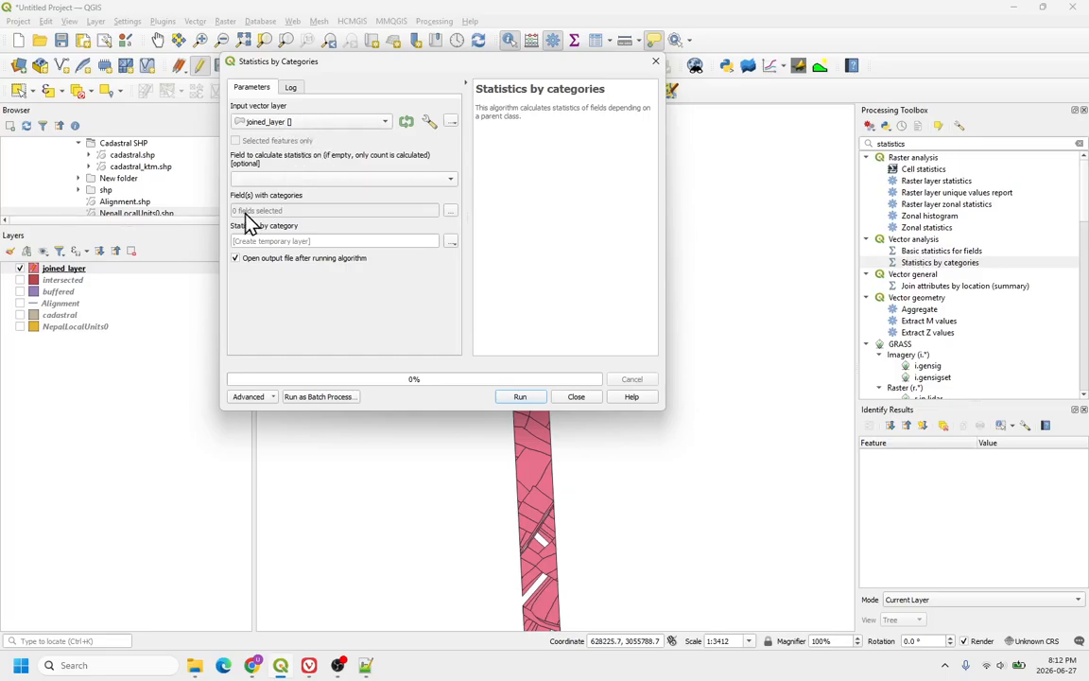
{"action": "left_click", "coordinate": [576, 398]}
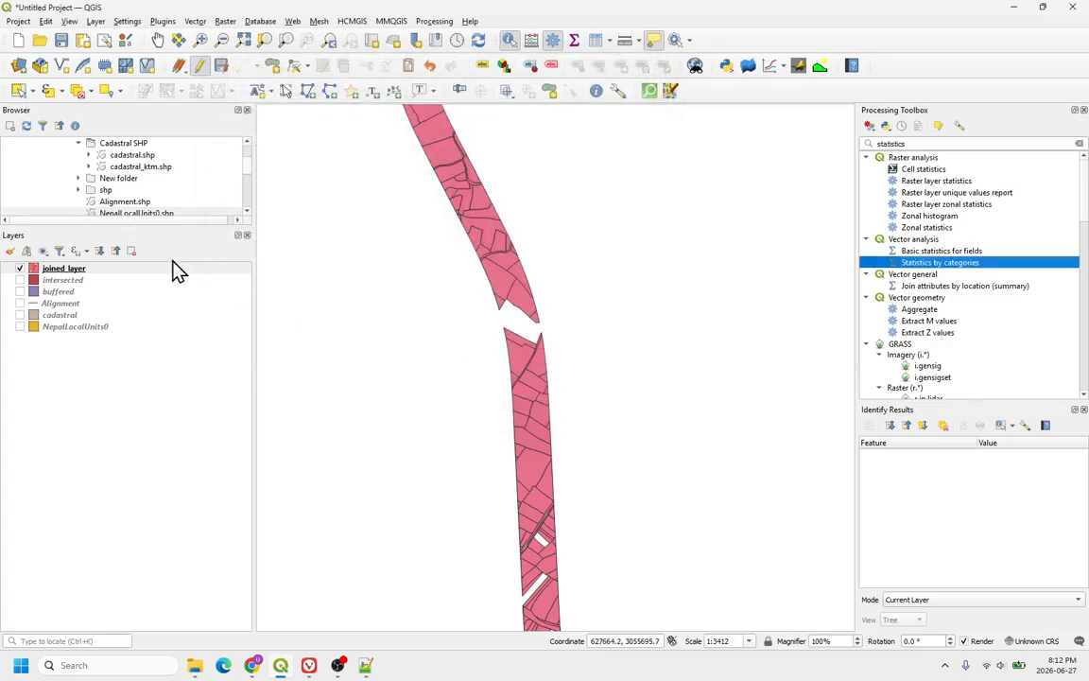
Step: Stop editing the joined layer and discard the unsaved totalcost field
{"action": "left_click", "coordinate": [116, 269]}
{"action": "left_click", "coordinate": [199, 65]}
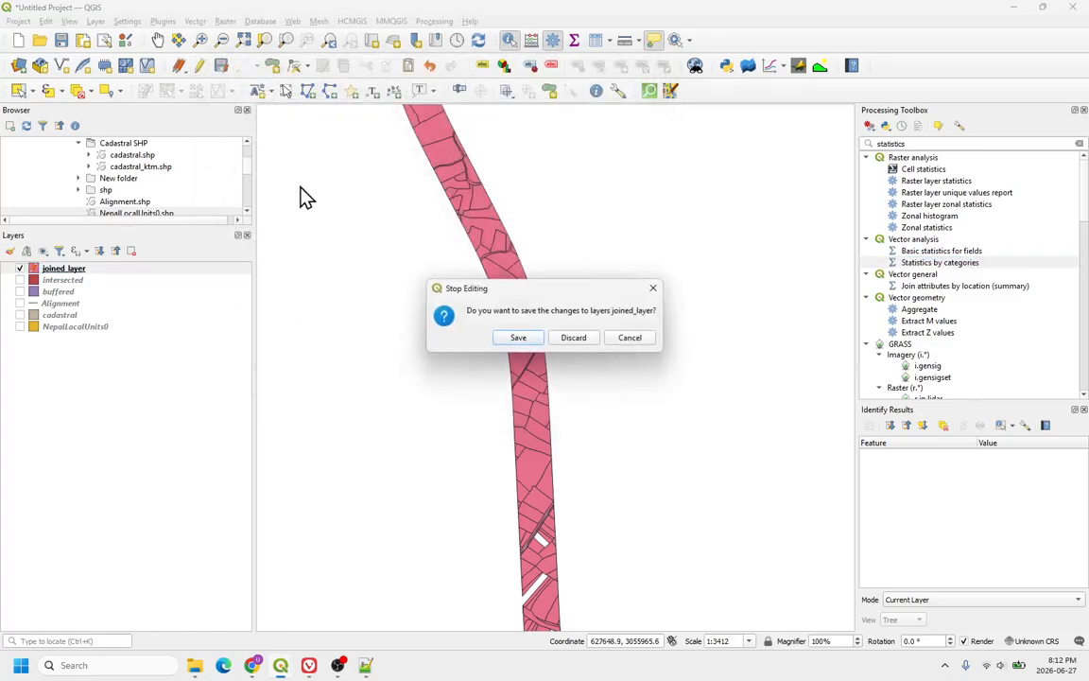
{"action": "left_click", "coordinate": [571, 340]}
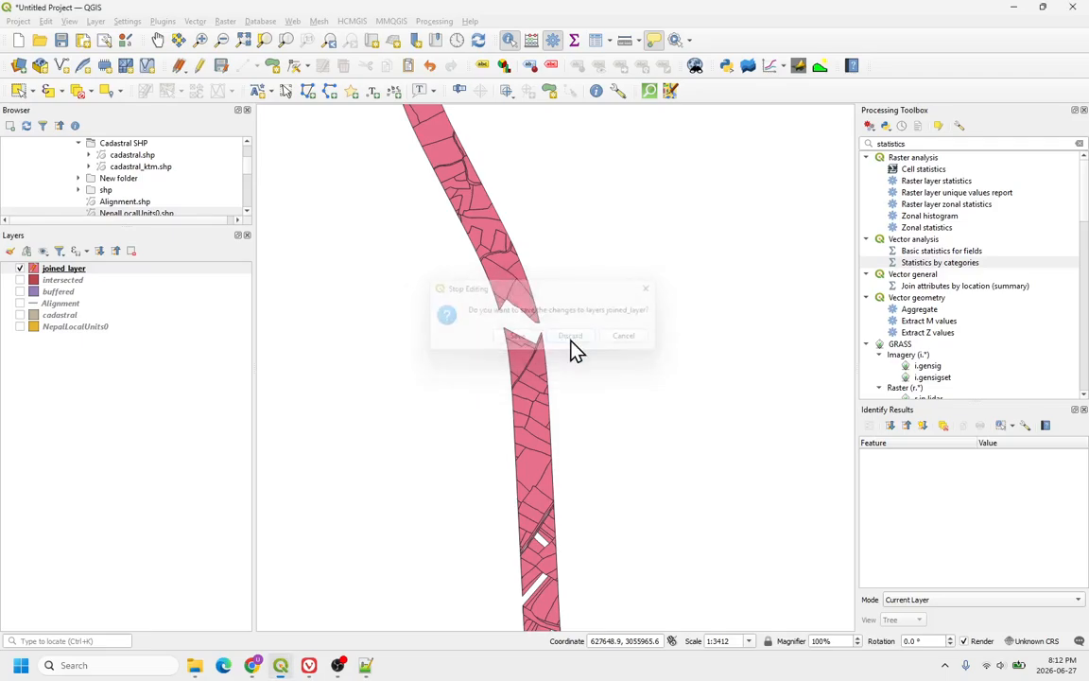
Step: Open the joined layer's attribute table
{"action": "right_click", "coordinate": [115, 270]}
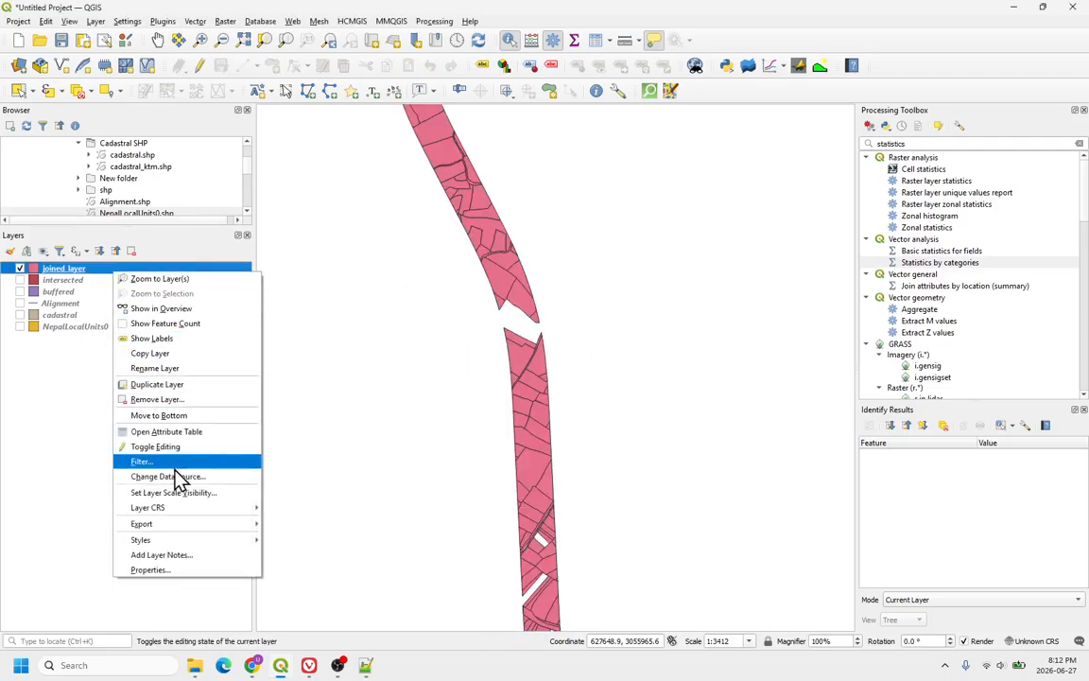
{"action": "left_click", "coordinate": [161, 432]}
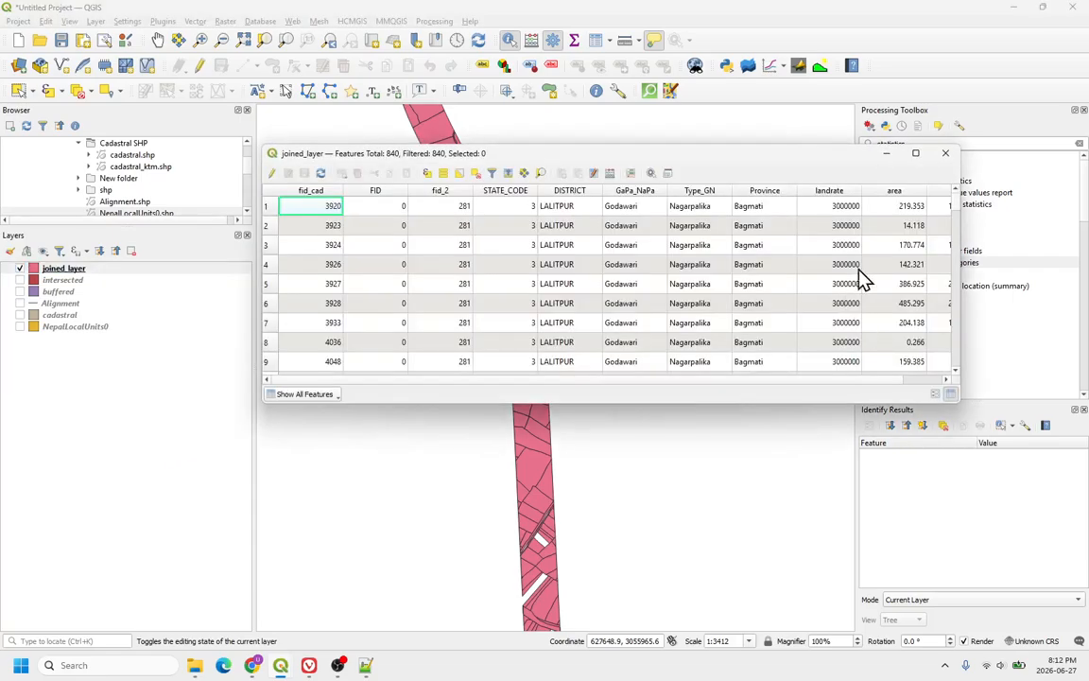
Step: Scroll across the joined layer's attribute table columns and close the table
{"action": "scroll", "coordinate": [809, 244], "scroll_direction": "right", "scroll_amount": 1}
{"action": "scroll", "coordinate": [904, 213], "scroll_direction": "left", "scroll_amount": 1}
{"action": "scroll", "coordinate": [916, 224], "scroll_direction": "right", "scroll_amount": 1}
{"action": "left_click", "coordinate": [945, 152]}
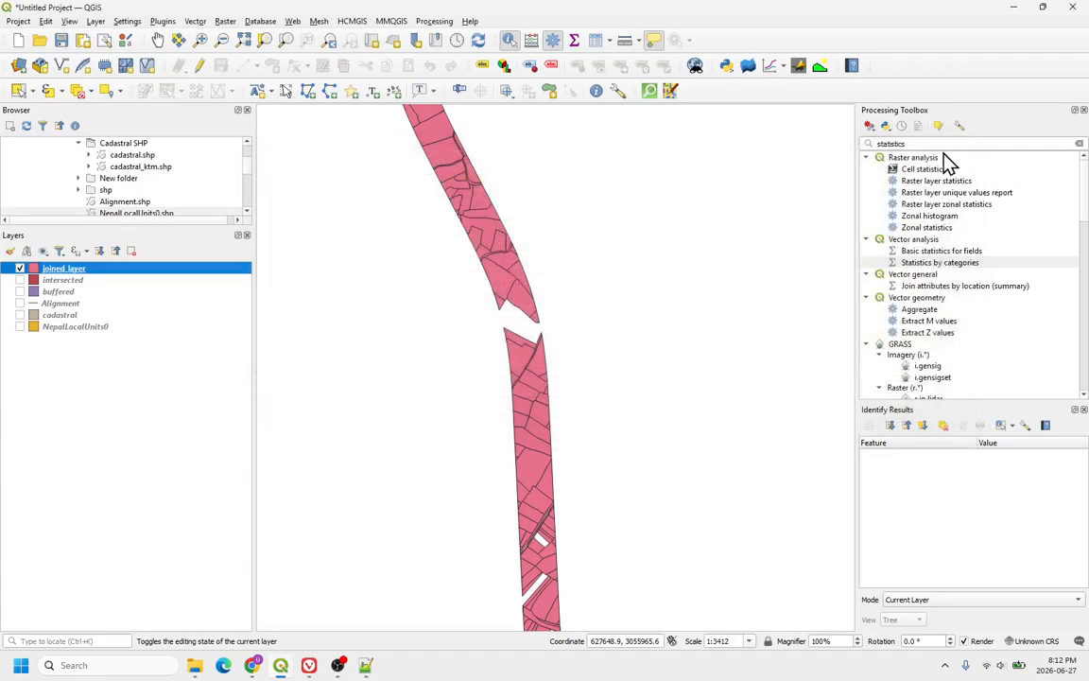
Step: Open Statistics by categories for the joined layer, with cost as the statistics field and GaPa_NaPa as the category field
{"action": "double_click", "coordinate": [929, 264]}
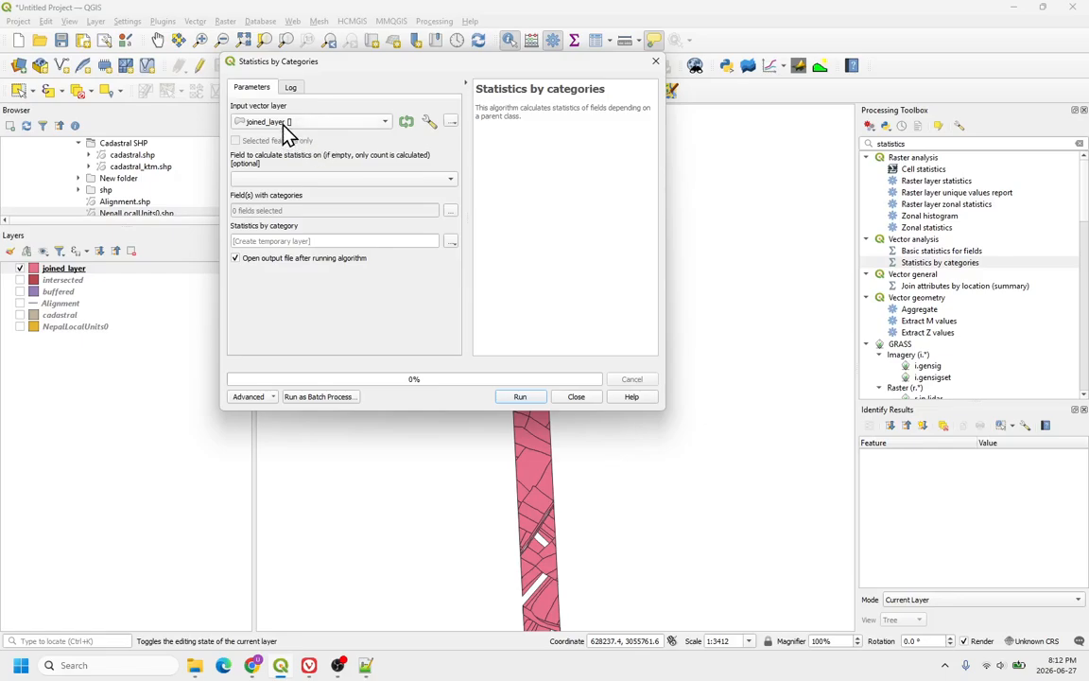
{"action": "left_click", "coordinate": [316, 182]}
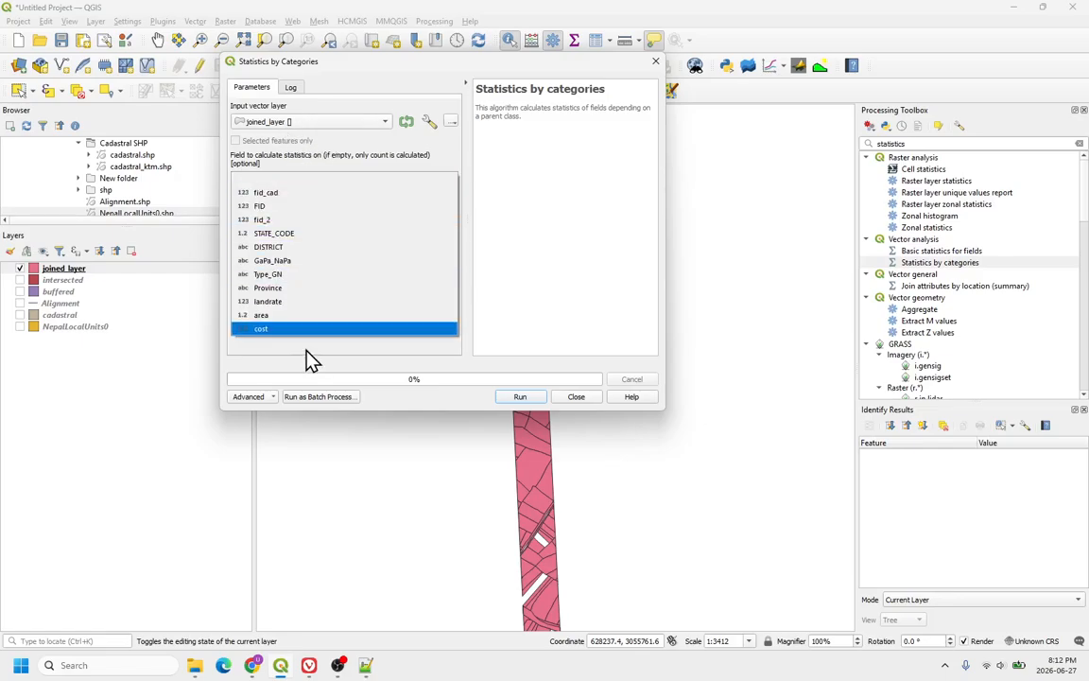
{"action": "left_click", "coordinate": [284, 328]}
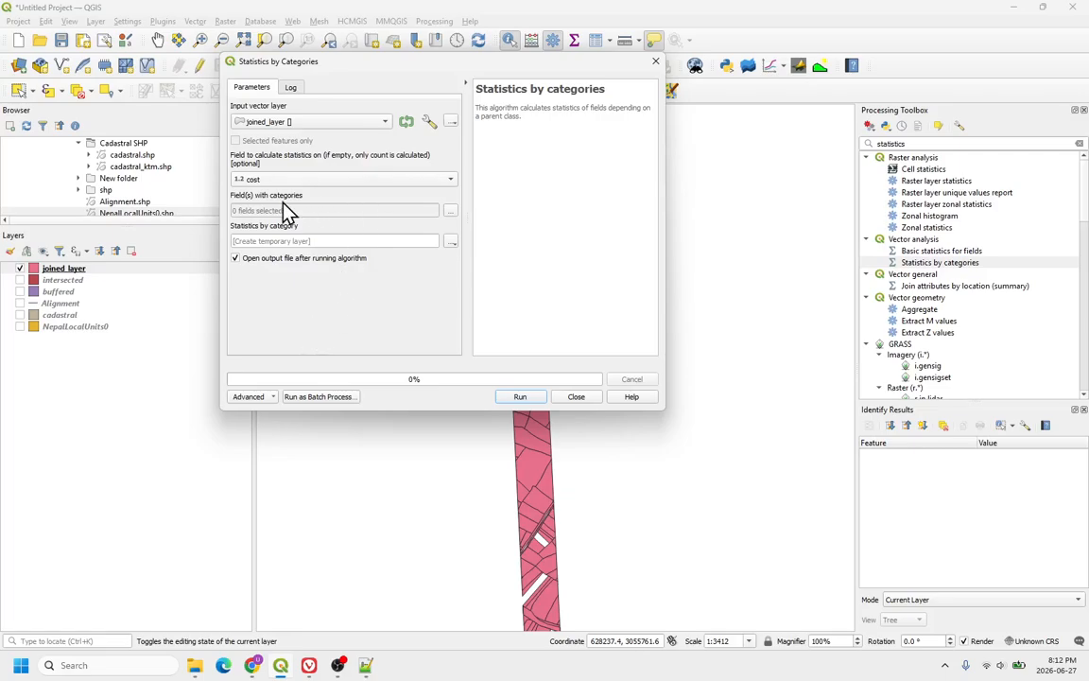
{"action": "left_click", "coordinate": [450, 213]}
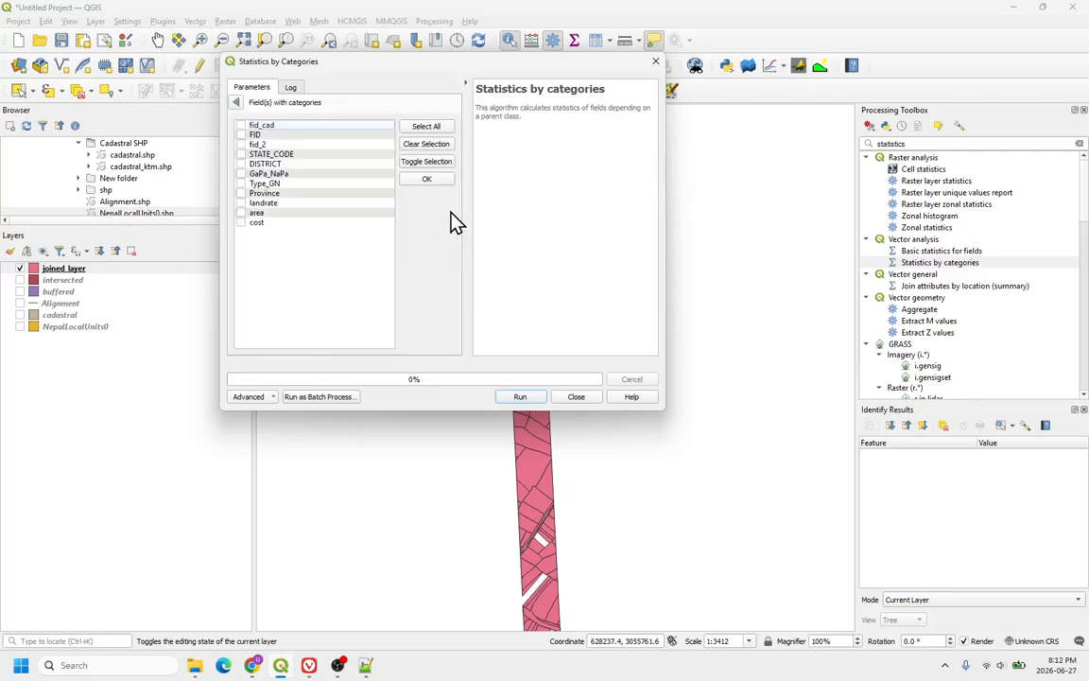
{"action": "left_click", "coordinate": [242, 174]}
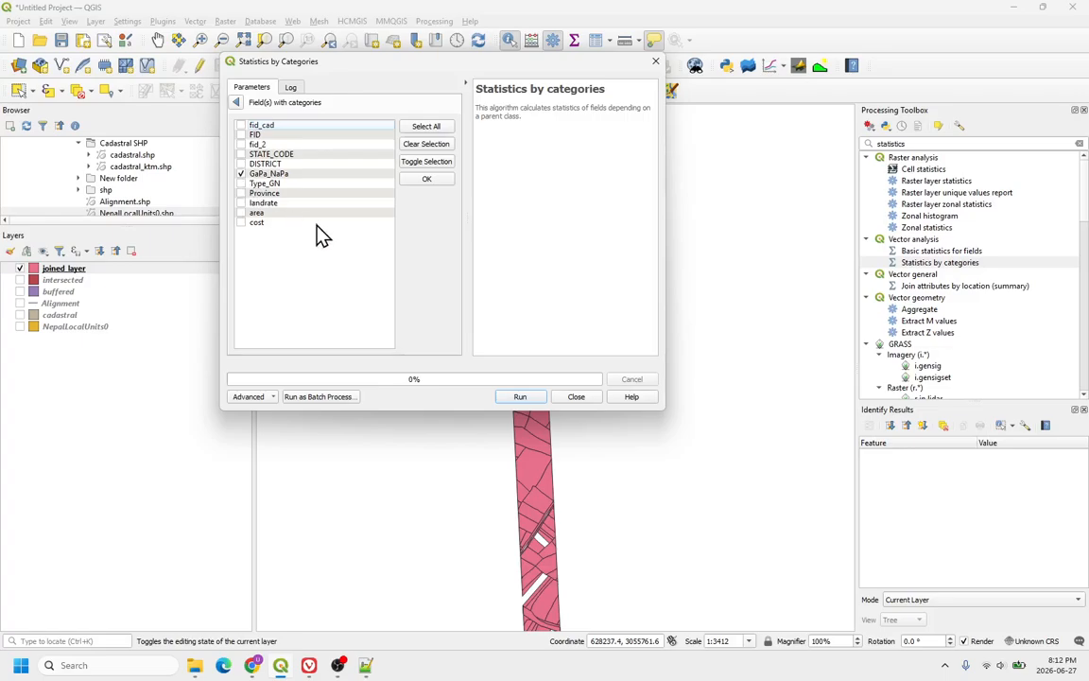
{"action": "left_click", "coordinate": [426, 179]}
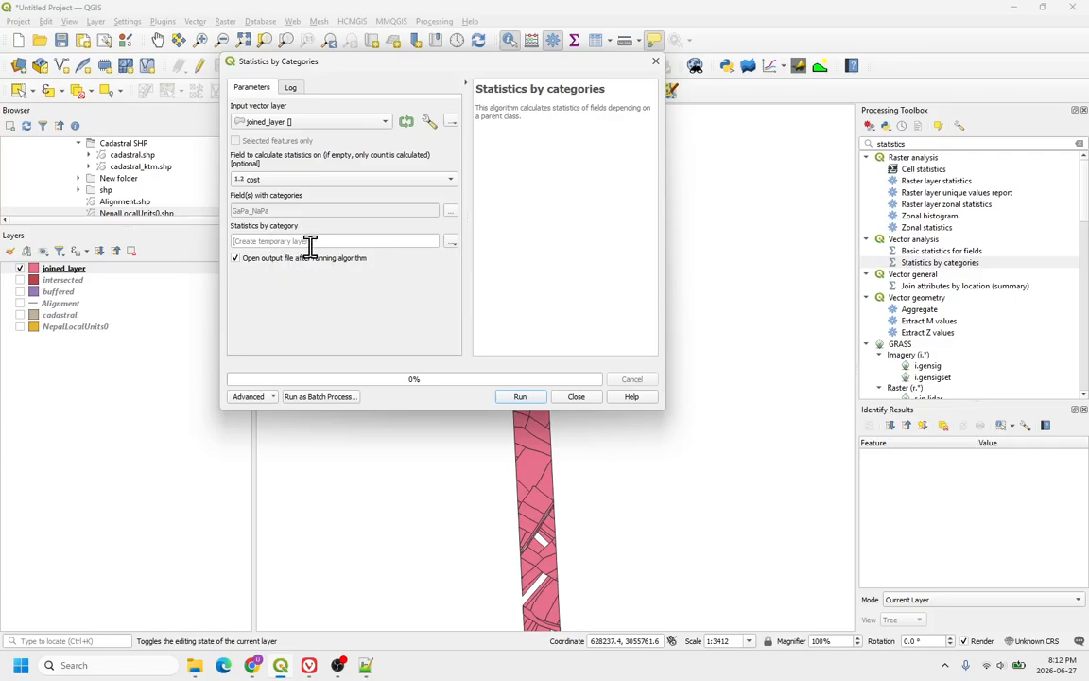
Step: Try to run the algorithm with the output saved as a statistics shapefile, then return to the parameters
{"action": "left_click", "coordinate": [452, 242]}
{"action": "left_click", "coordinate": [484, 272]}
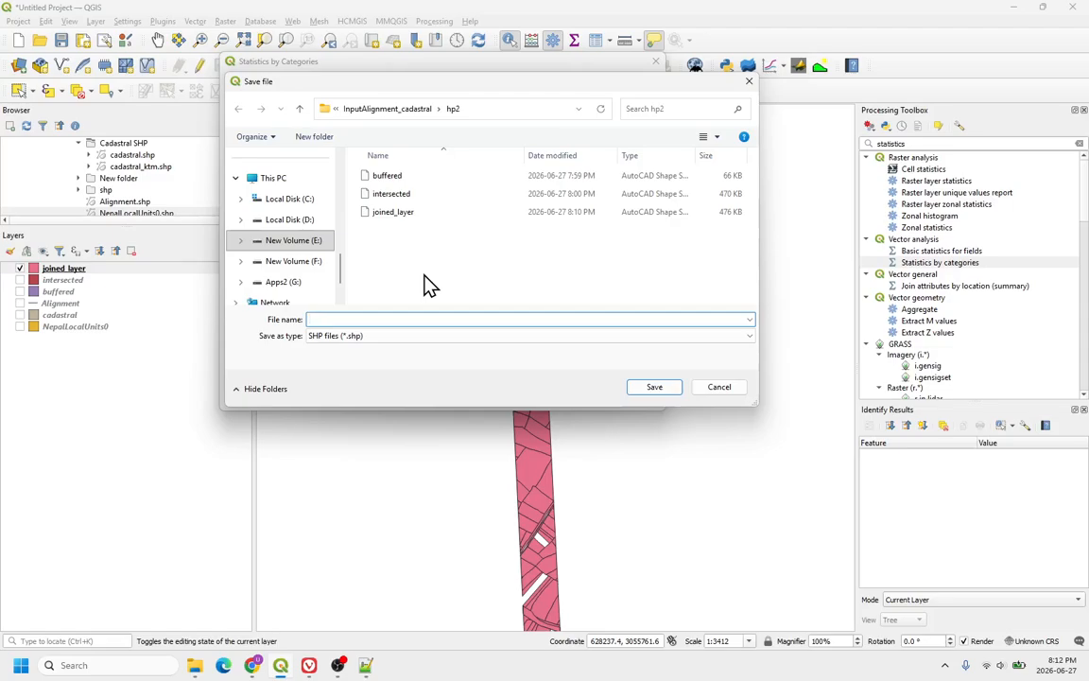
{"action": "type", "text": "statistics"}
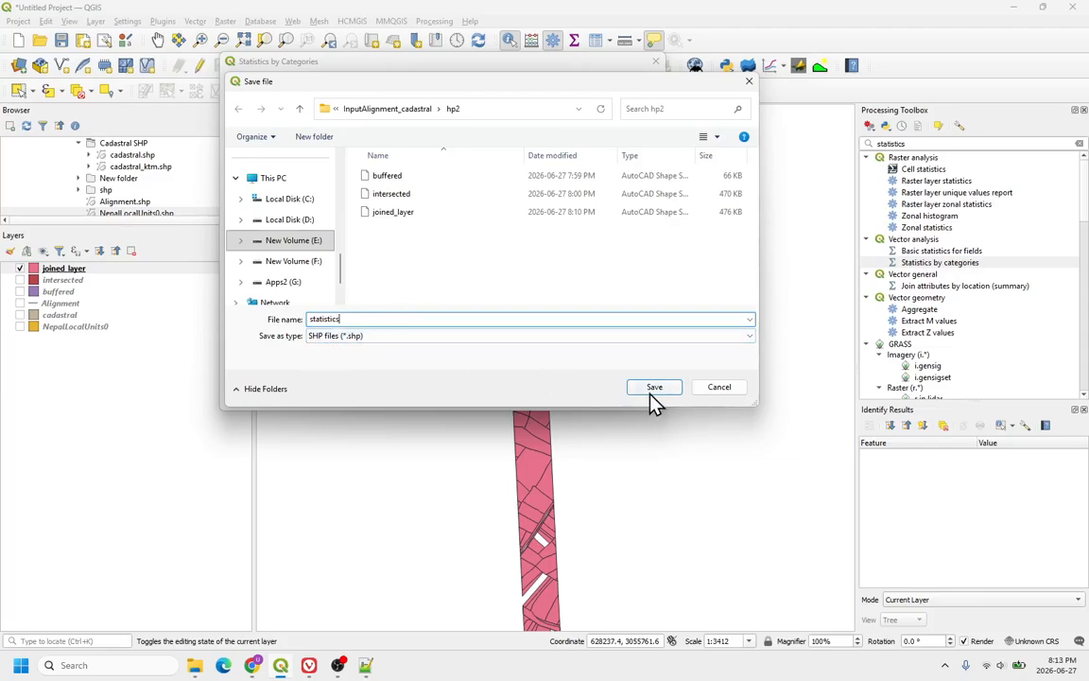
{"action": "left_click", "coordinate": [368, 336]}
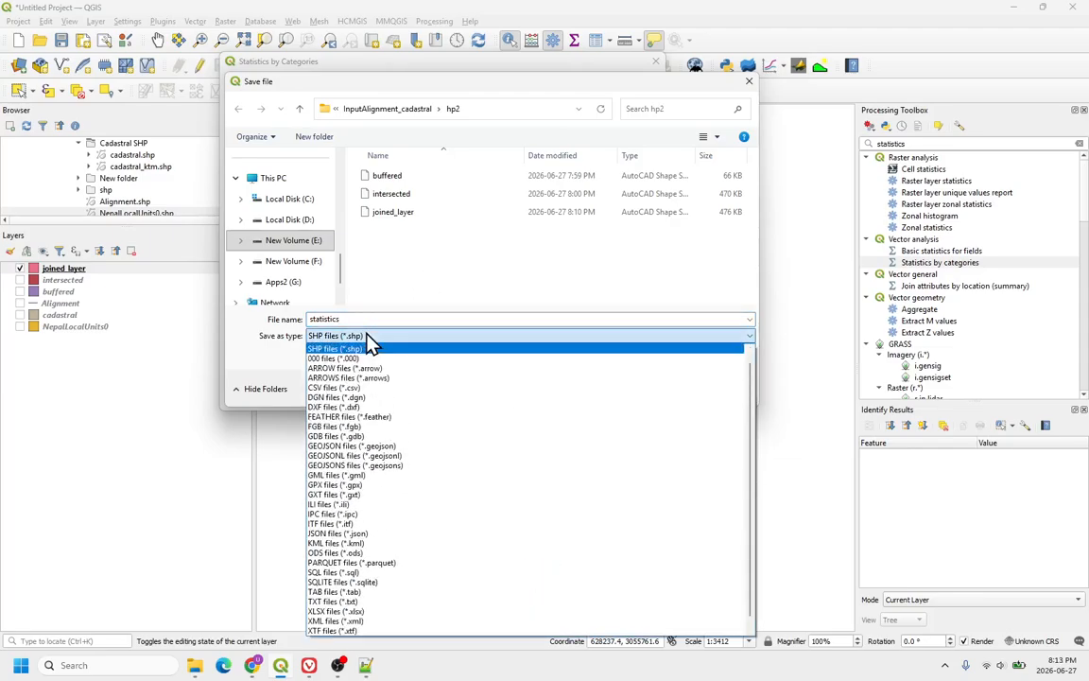
{"action": "left_click", "coordinate": [367, 345]}
{"action": "left_click", "coordinate": [653, 388]}
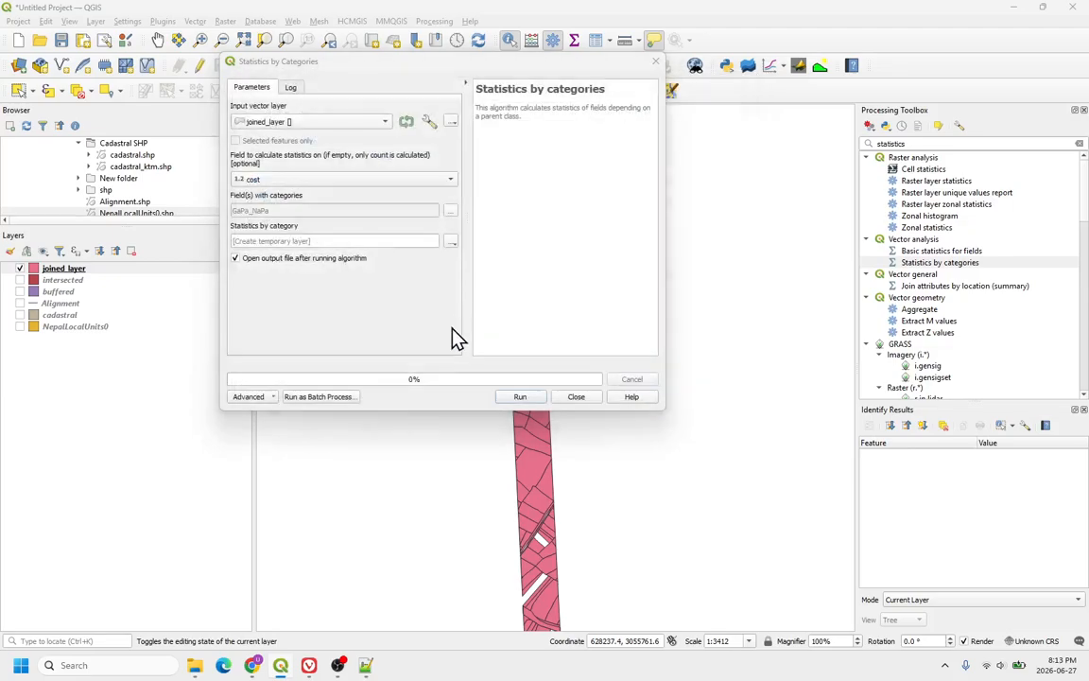
{"action": "left_click", "coordinate": [512, 399]}
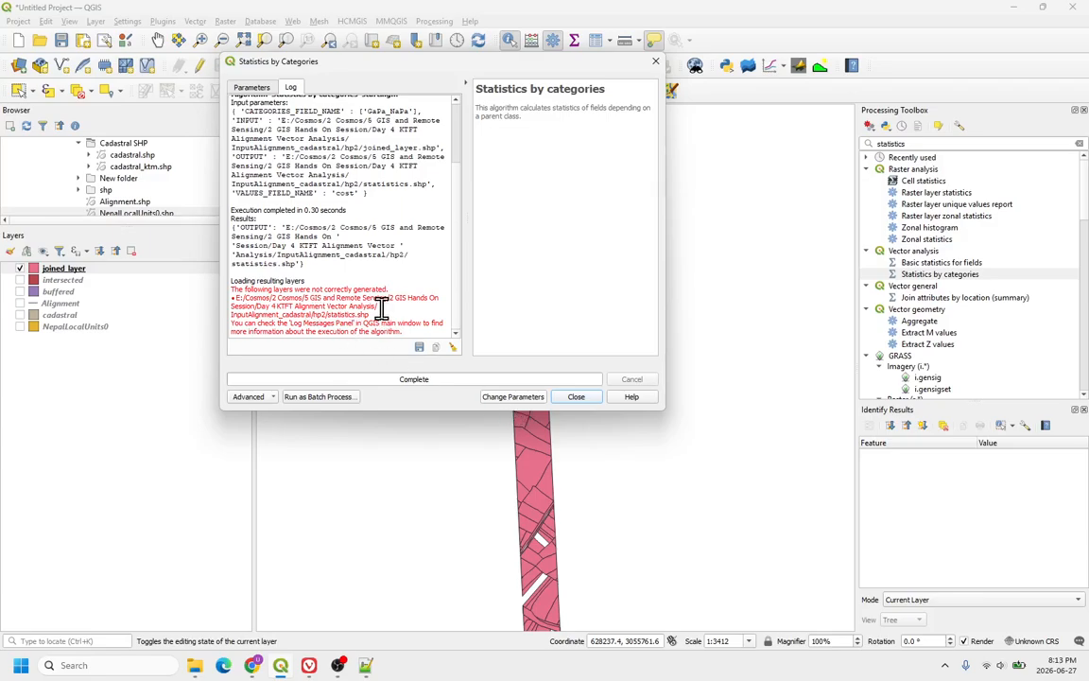
{"action": "left_click", "coordinate": [513, 397]}
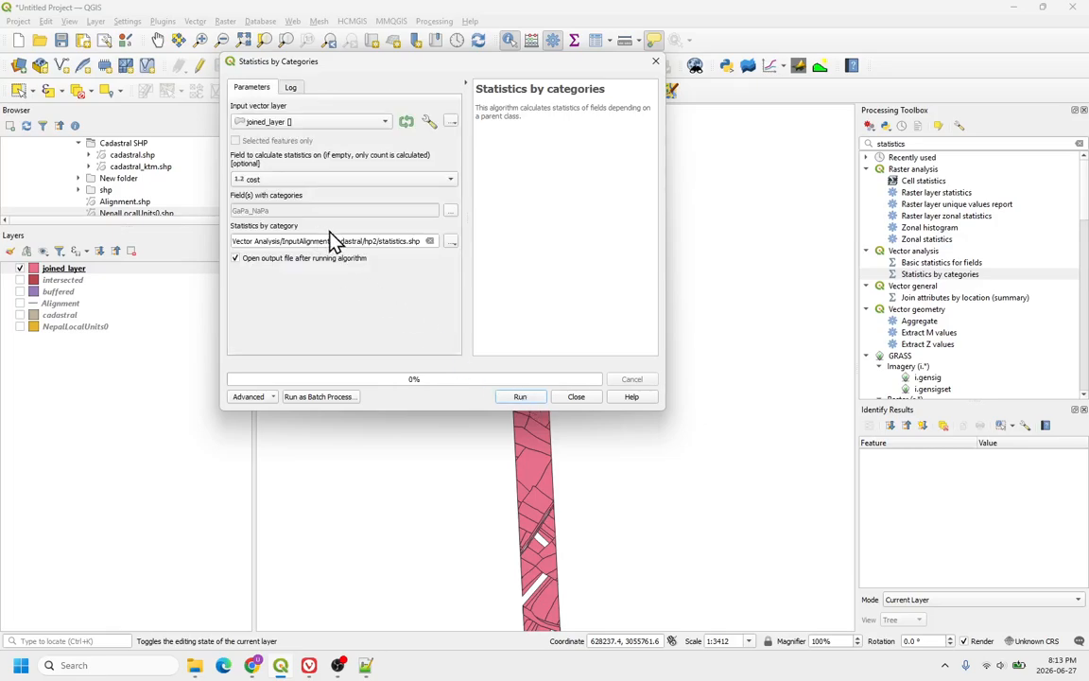
Step: Set the output to a CSV file named statistics, run the algorithm and close the dialog
{"action": "left_click", "coordinate": [451, 242]}
{"action": "left_click", "coordinate": [482, 272]}
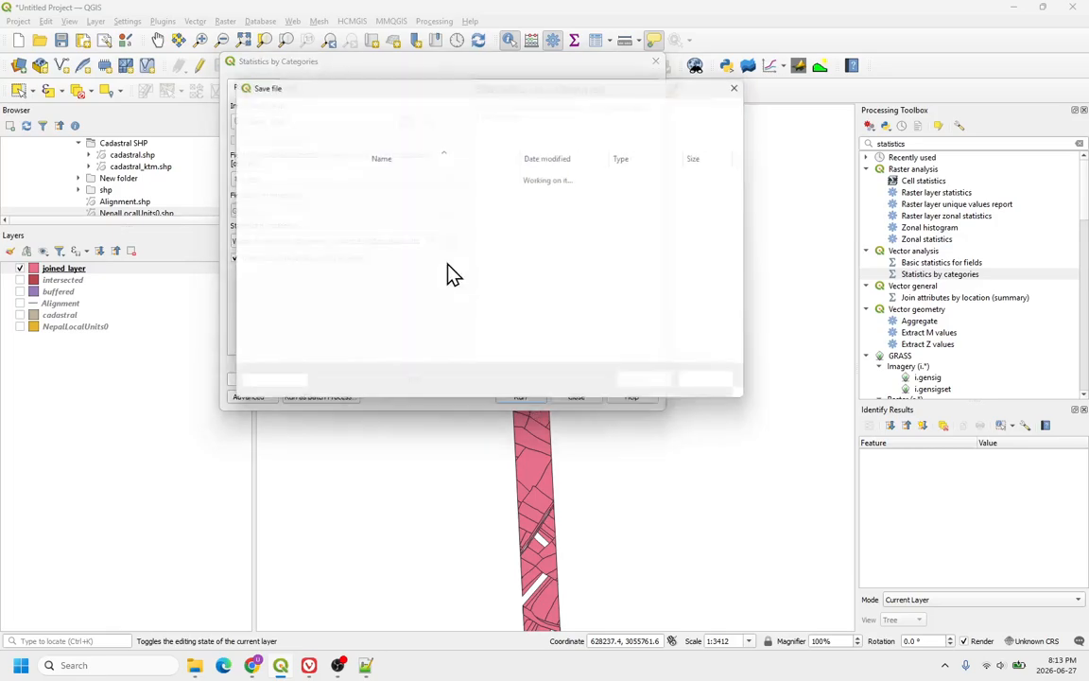
{"action": "left_click", "coordinate": [418, 336]}
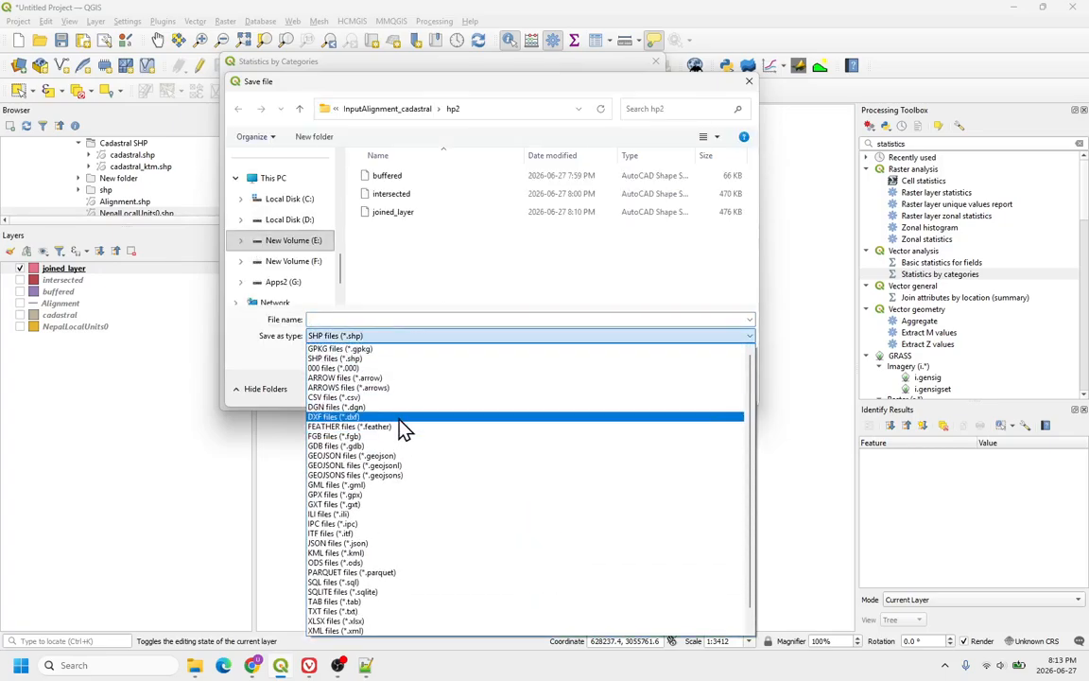
{"action": "scroll", "coordinate": [393, 444], "scroll_direction": "down", "scroll_amount": 1}
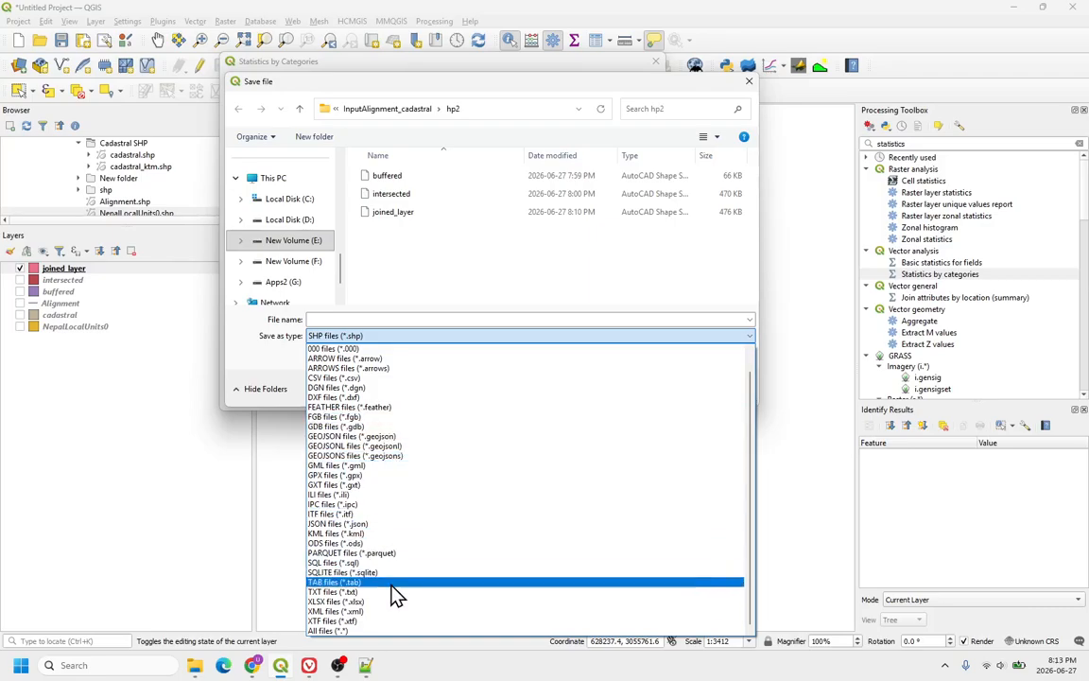
{"action": "scroll", "coordinate": [428, 442], "scroll_direction": "up", "scroll_amount": 2}
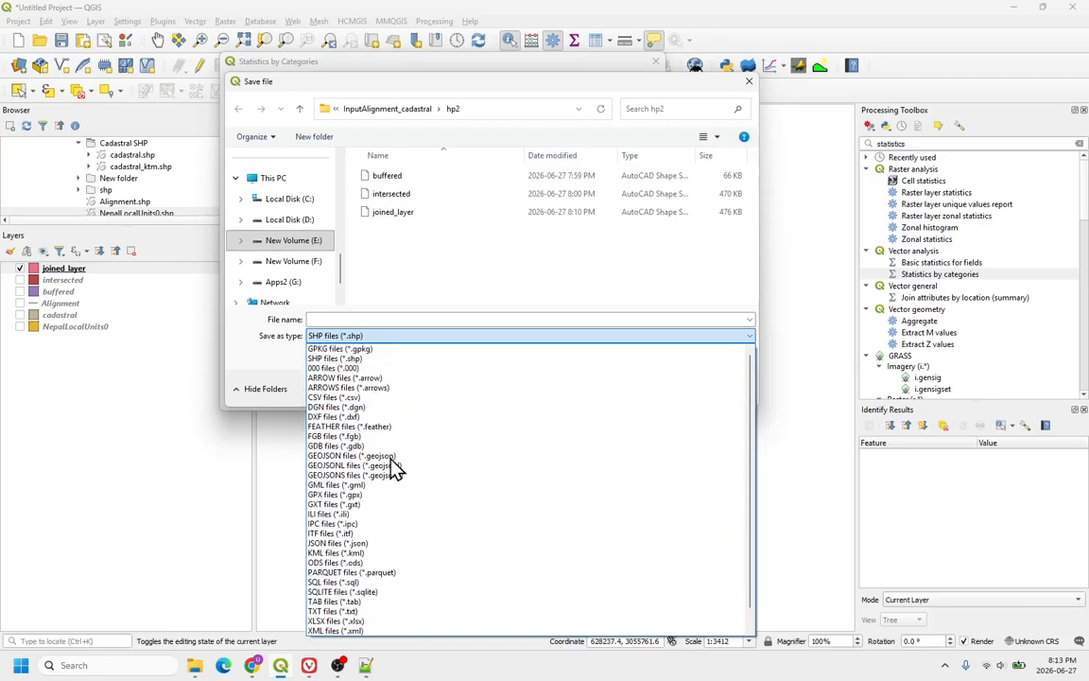
{"action": "left_click", "coordinate": [1, 368]}
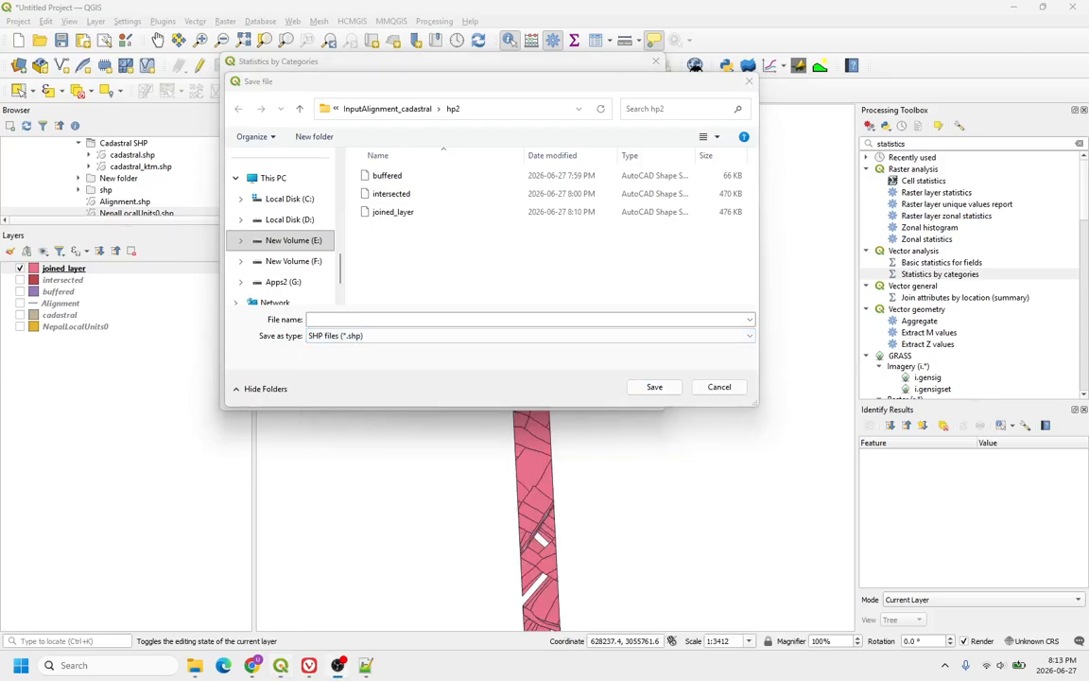
{"action": "left_click", "coordinate": [418, 339]}
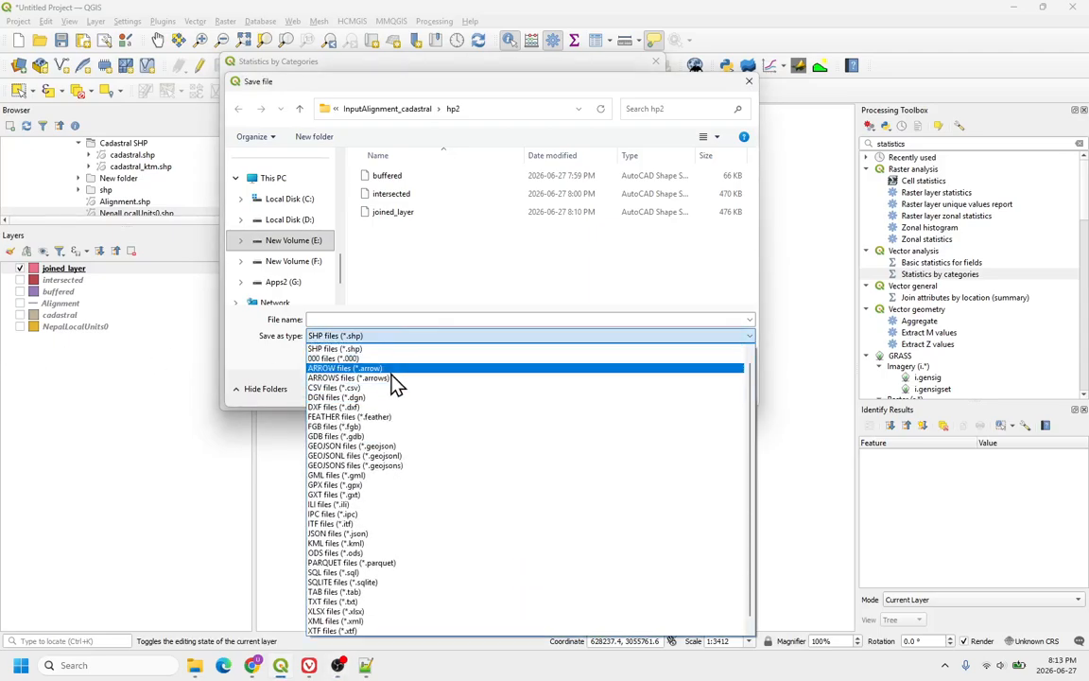
{"action": "left_click", "coordinate": [334, 389]}
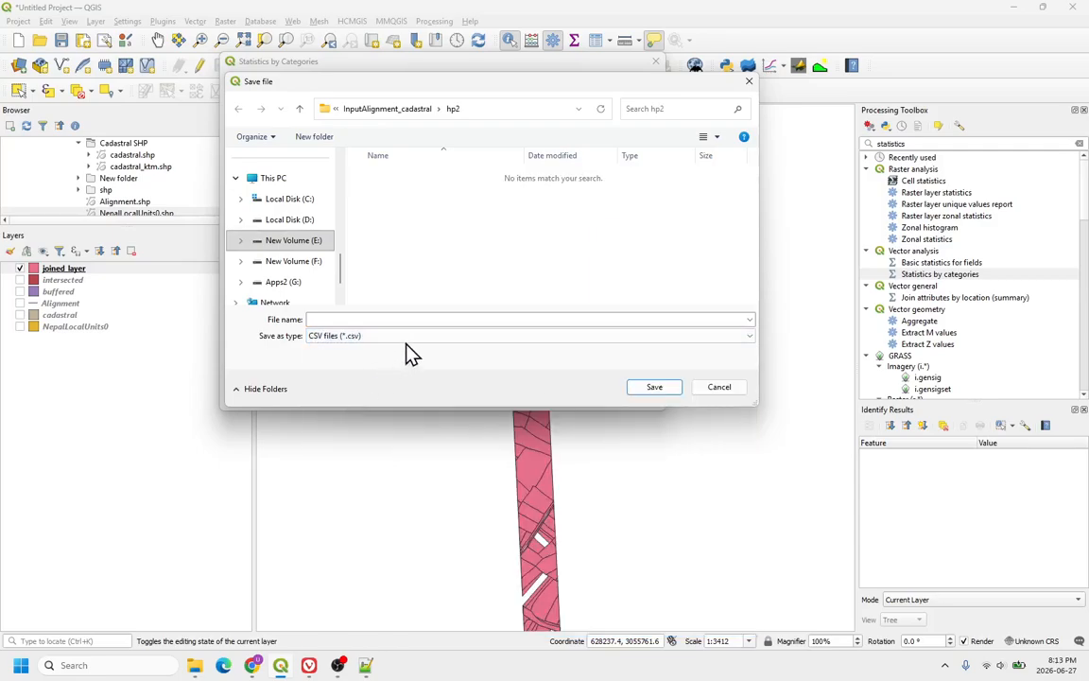
{"action": "left_click", "coordinate": [388, 321]}
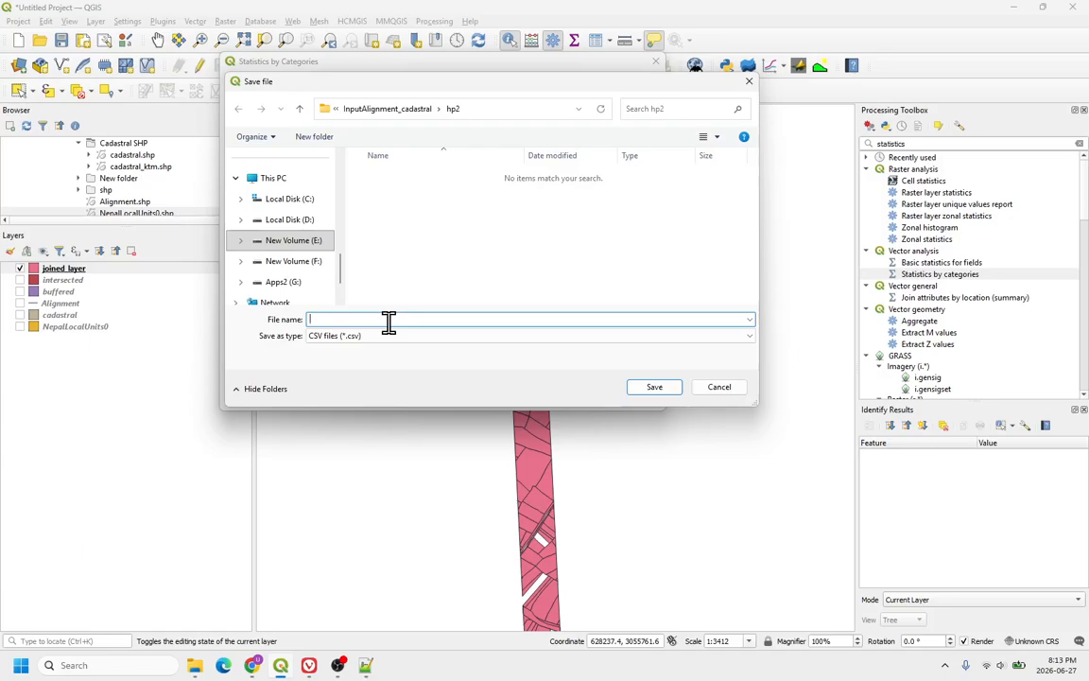
{"action": "type", "text": "statistics"}
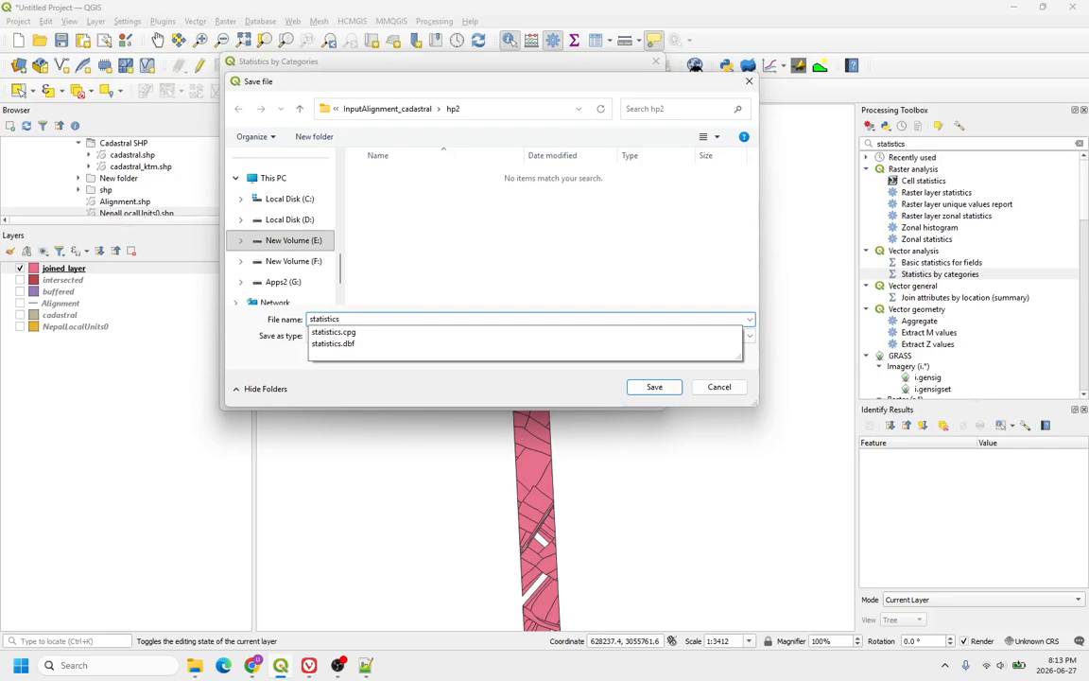
{"action": "key", "text": "Return"}
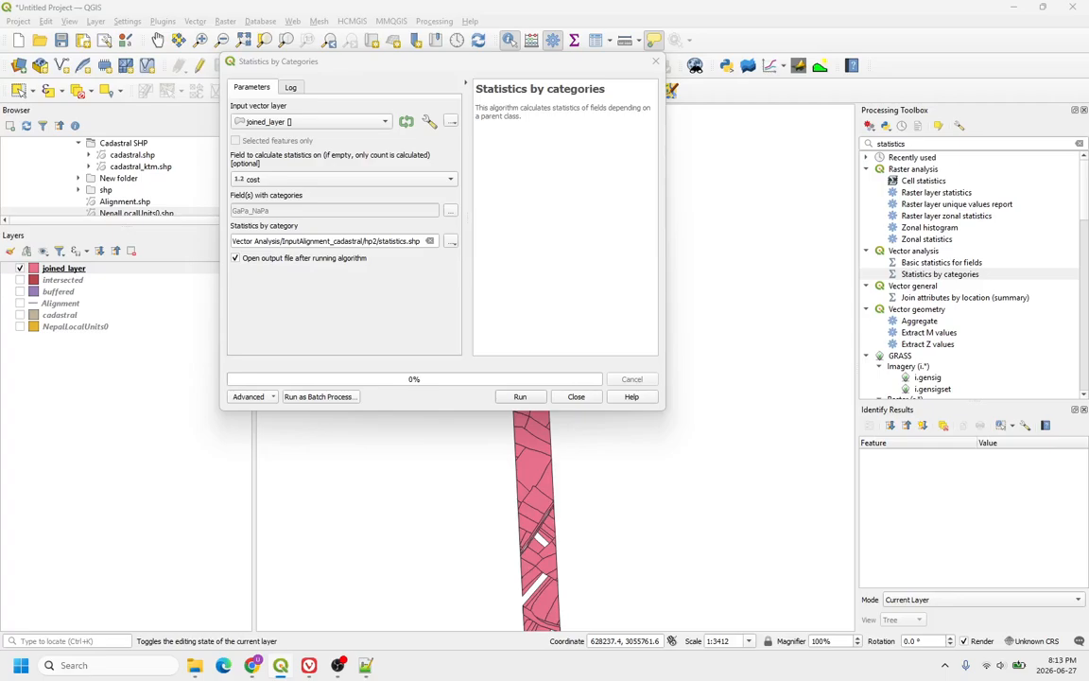
{"action": "left_click", "coordinate": [519, 398]}
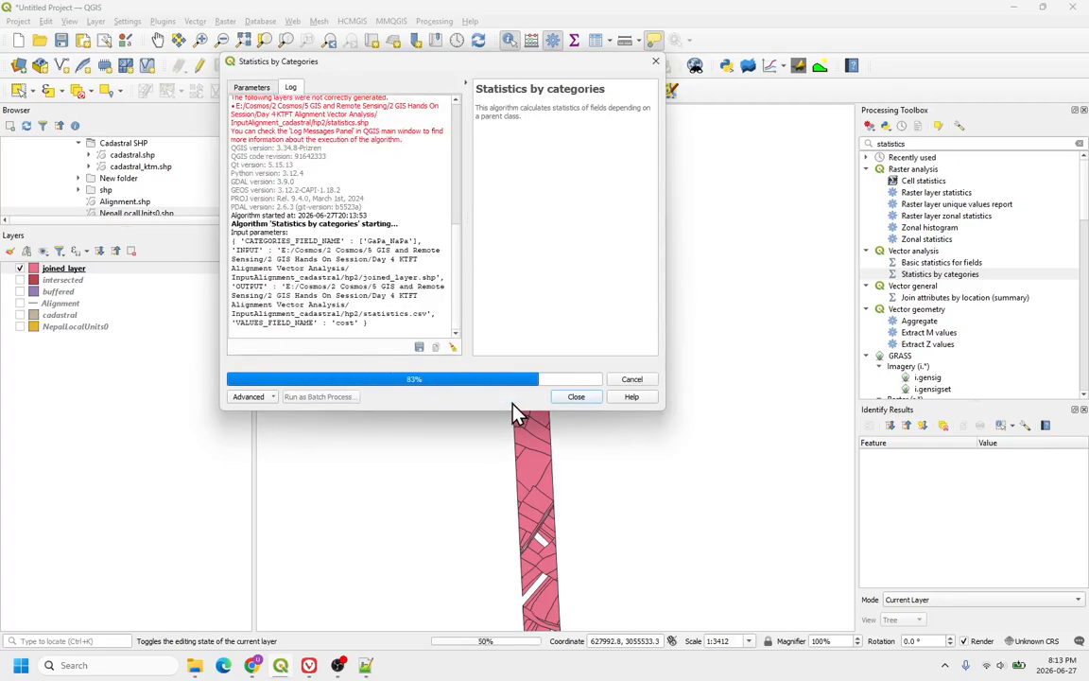
{"action": "left_click", "coordinate": [576, 397]}
Step: Open the statistics layer's attribute table and examine the cost sums for each GaPa_NaPa category, then close it
{"action": "left_click", "coordinate": [50, 269]}
{"action": "right_click", "coordinate": [50, 269]}
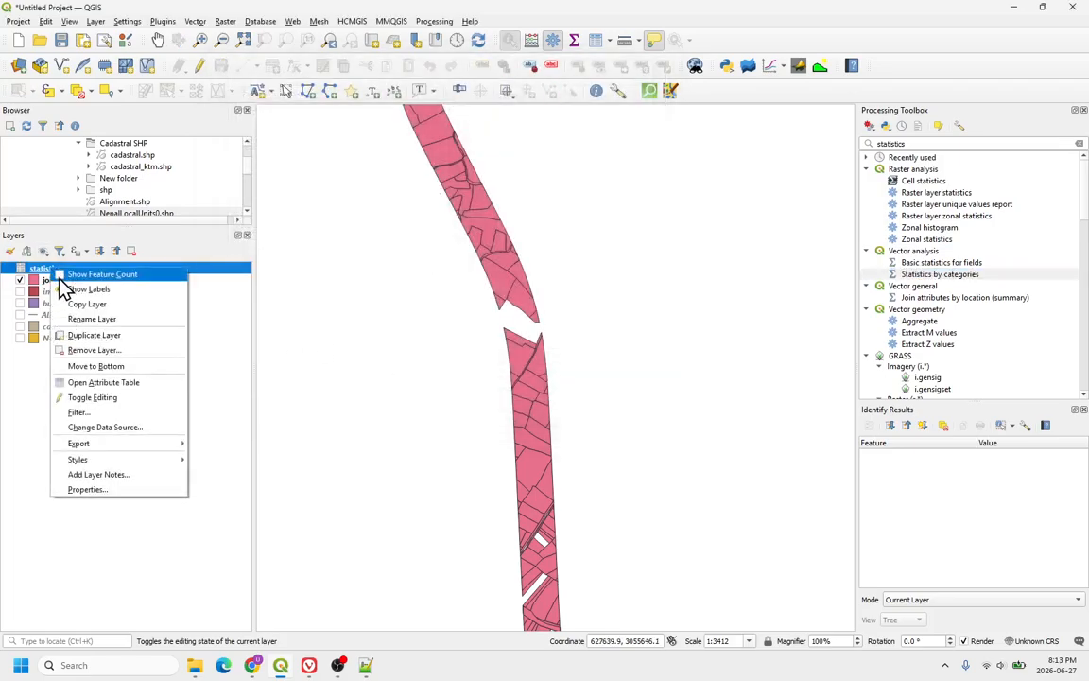
{"action": "left_click", "coordinate": [100, 382]}
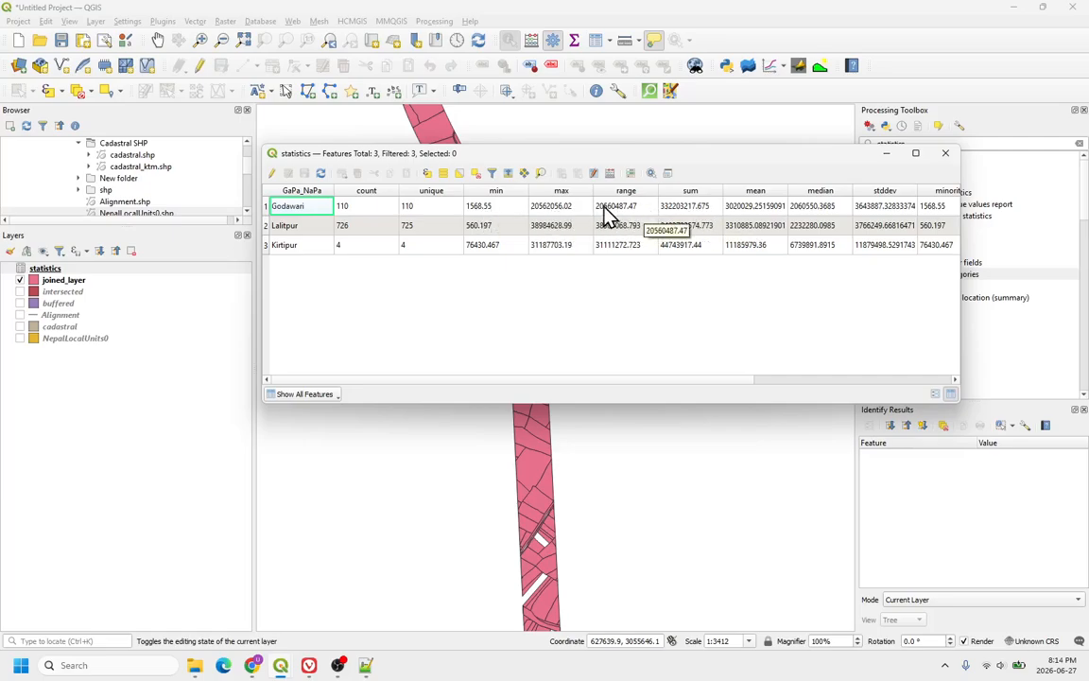
{"action": "left_click", "coordinate": [679, 210]}
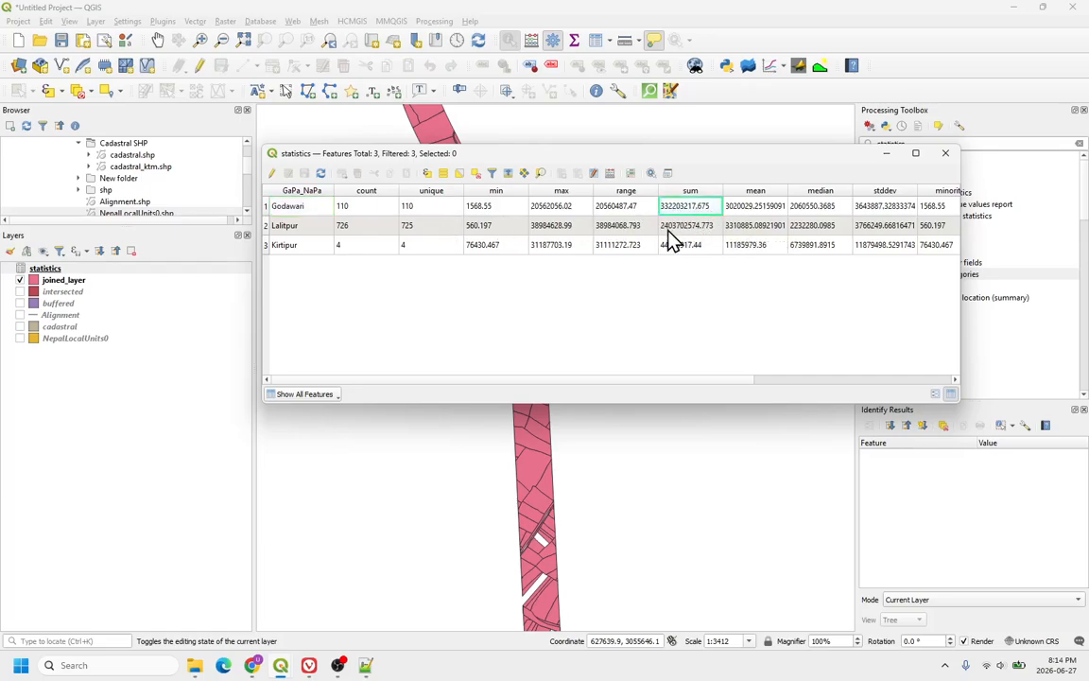
{"action": "left_click", "coordinate": [686, 229]}
{"action": "left_click", "coordinate": [677, 250]}
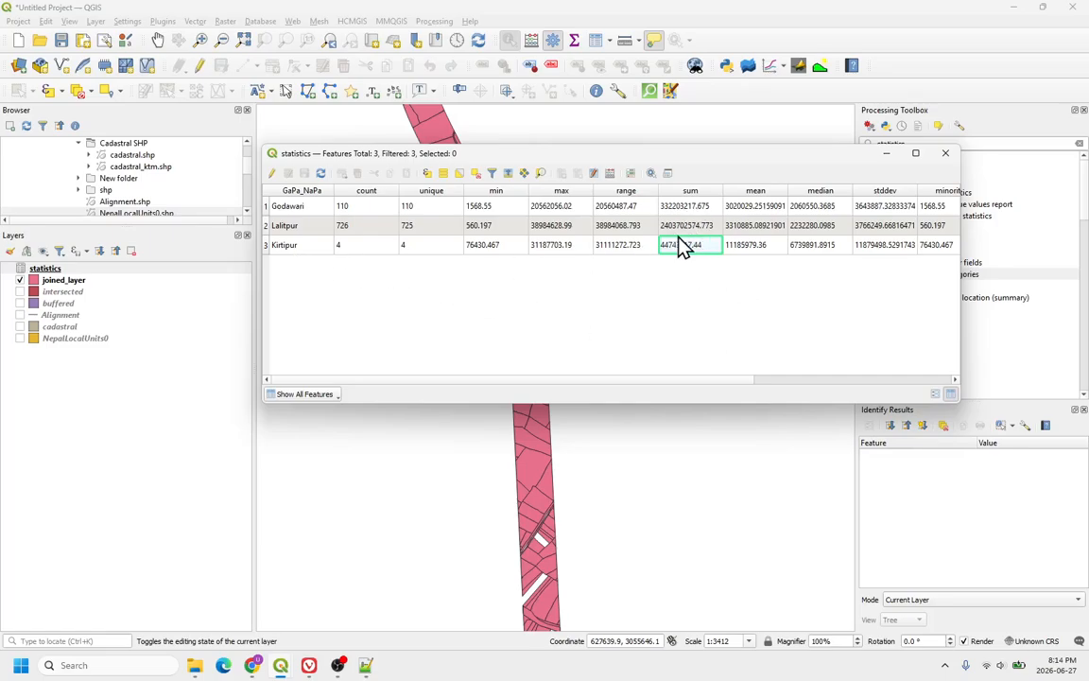
{"action": "left_click", "coordinate": [694, 226]}
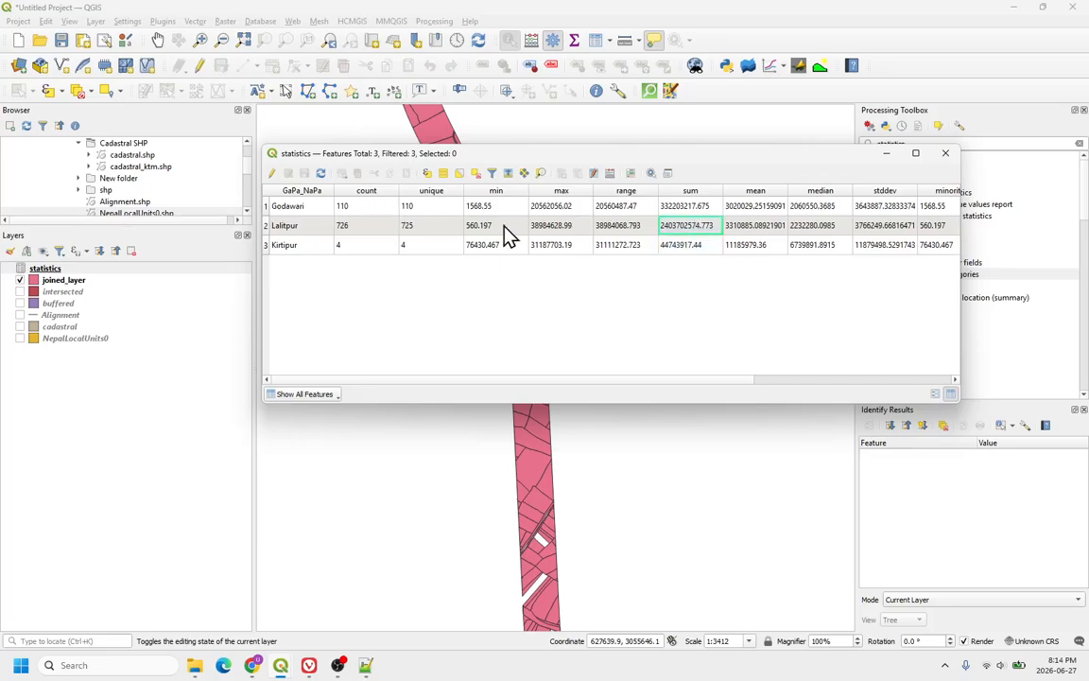
{"action": "left_click", "coordinate": [703, 210]}
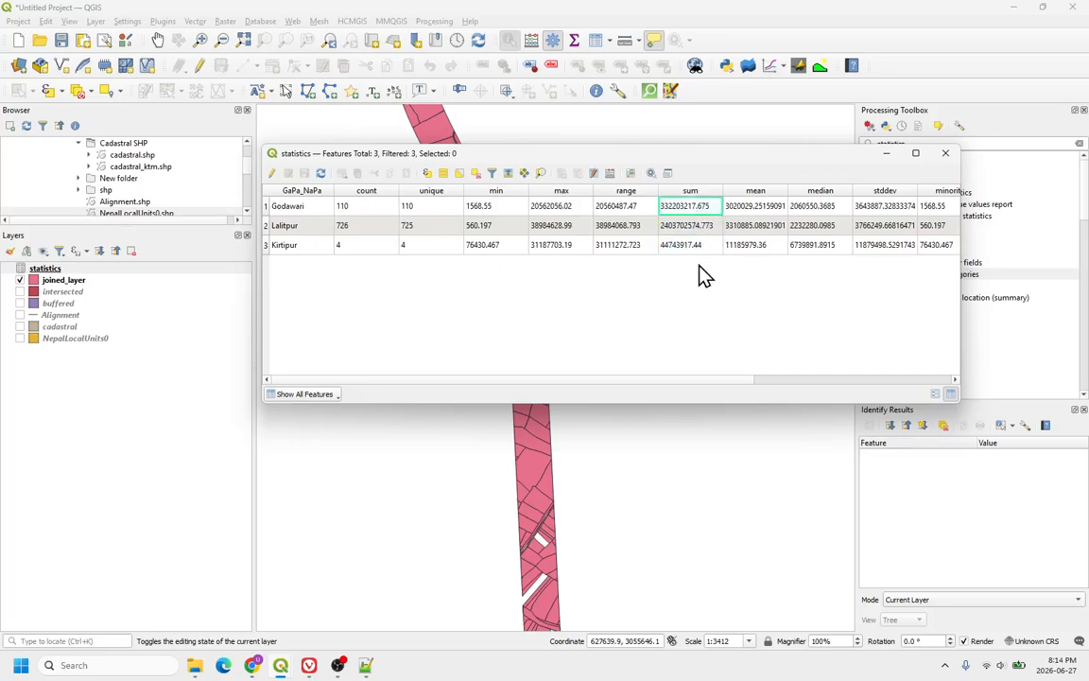
{"action": "left_click", "coordinate": [946, 153]}
Step: Zoom out and back in on the map to review the joined corridor parcels
{"action": "scroll", "coordinate": [576, 316], "scroll_direction": "down", "scroll_amount": 3}
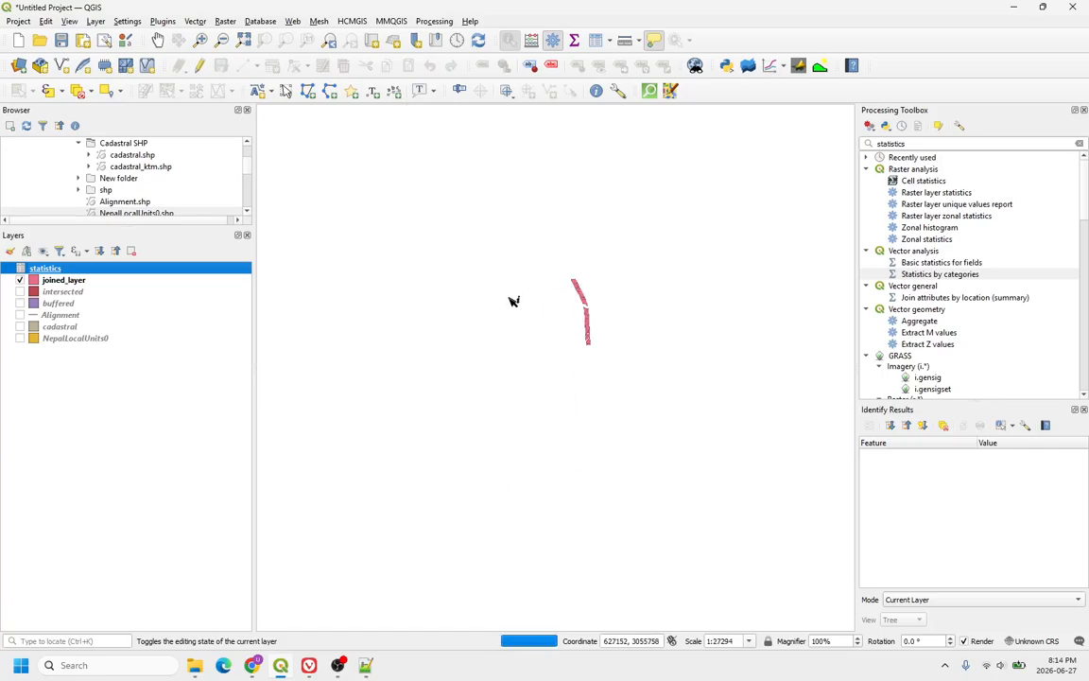
{"action": "scroll", "coordinate": [510, 426], "scroll_direction": "down", "scroll_amount": 1}
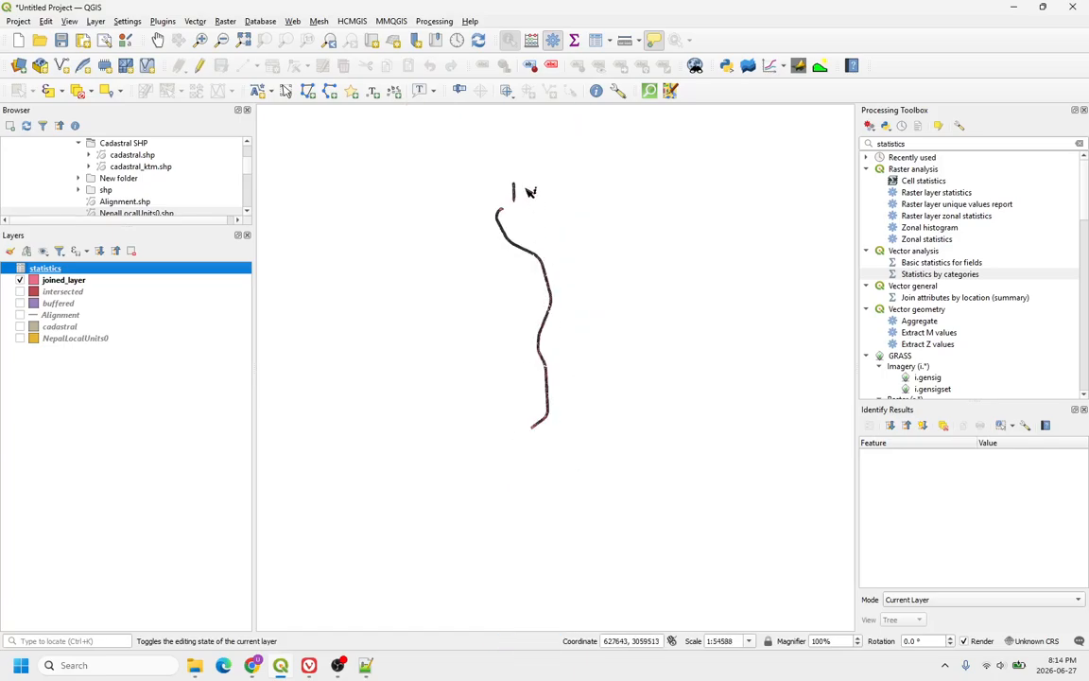
{"action": "scroll", "coordinate": [525, 186], "scroll_direction": "up", "scroll_amount": 1}
{"action": "scroll", "coordinate": [487, 258], "scroll_direction": "up", "scroll_amount": 1}
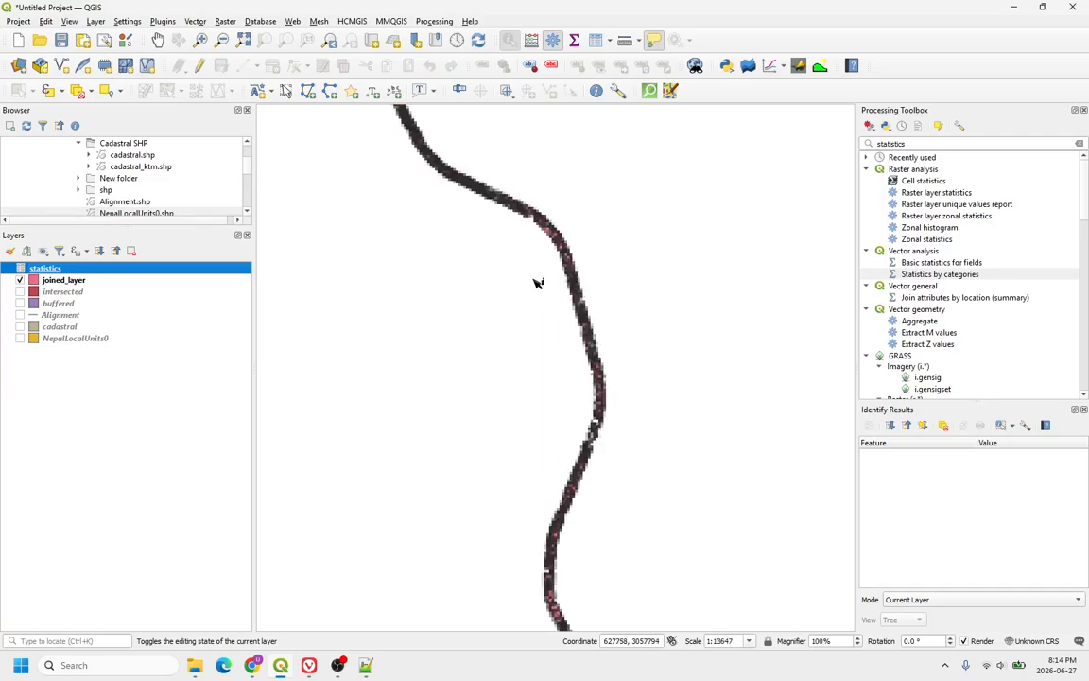
{"action": "scroll", "coordinate": [514, 303], "scroll_direction": "up", "scroll_amount": 1}
{"action": "scroll", "coordinate": [516, 314], "scroll_direction": "down", "scroll_amount": 1}
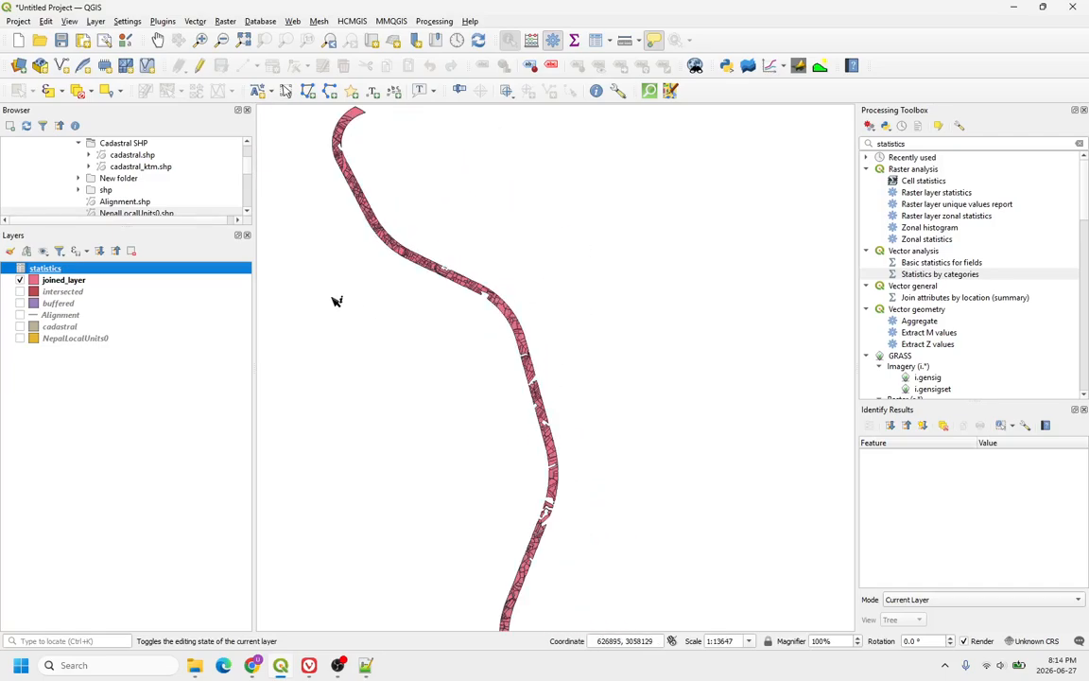
{"action": "scroll", "coordinate": [444, 267], "scroll_direction": "up", "scroll_amount": 1}
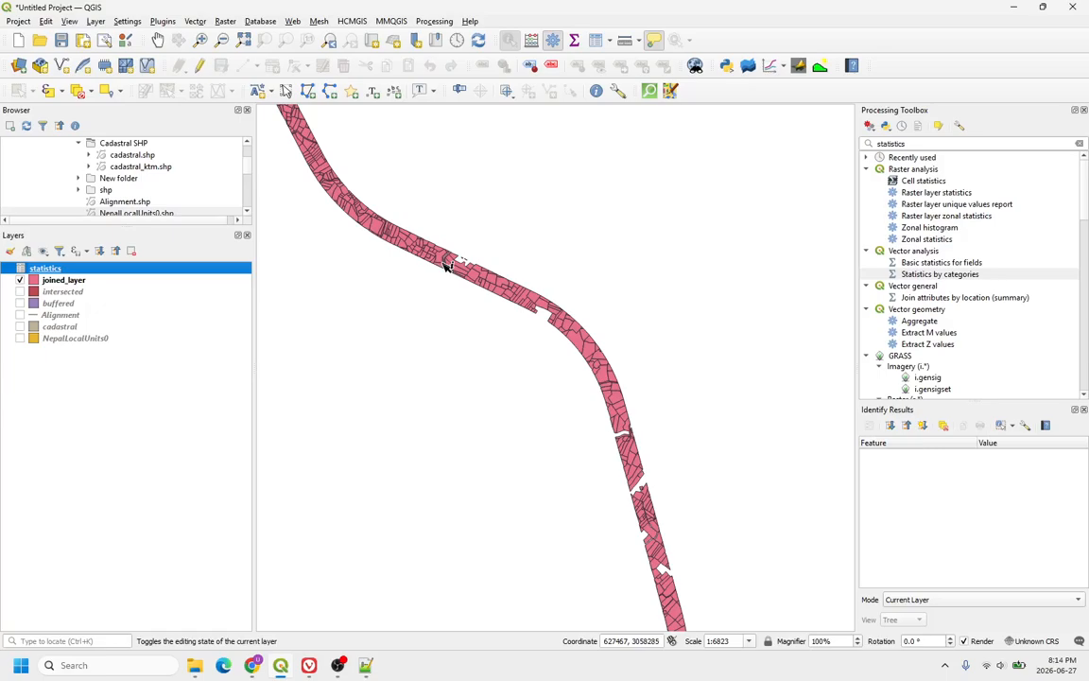
{"action": "scroll", "coordinate": [446, 264], "scroll_direction": "up", "scroll_amount": 1}
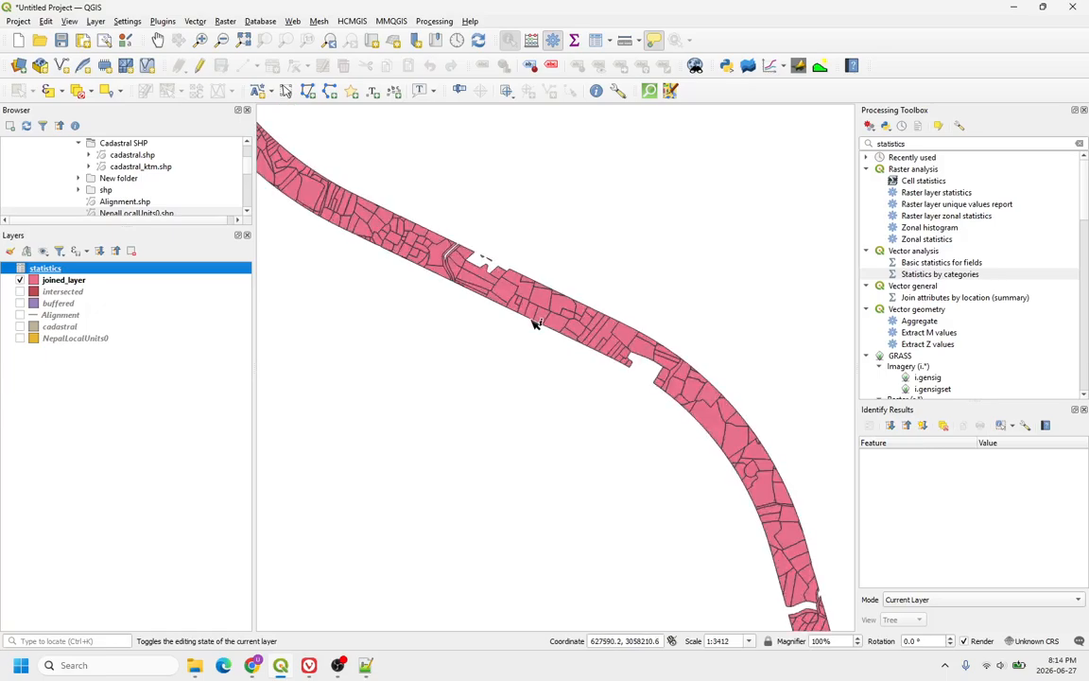
Step: Open the attribute table of joined_layer, briefly opening and closing the field calculator
{"action": "scroll", "coordinate": [480, 293], "scroll_direction": "down", "scroll_amount": 1}
{"action": "scroll", "coordinate": [470, 280], "scroll_direction": "up", "scroll_amount": 1}
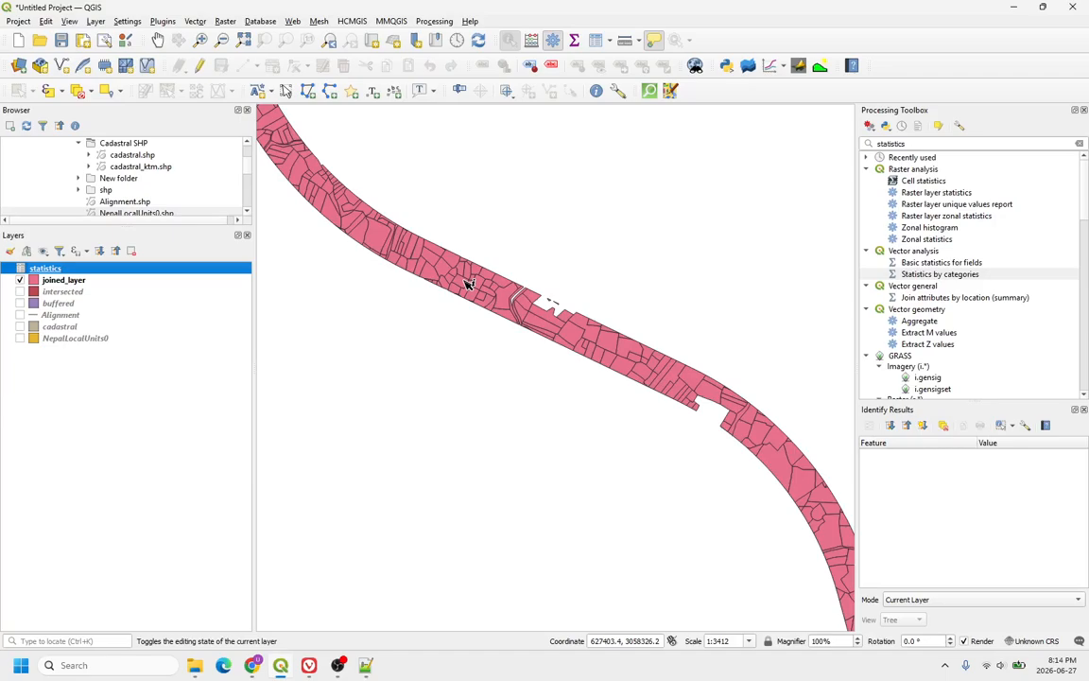
{"action": "left_click", "coordinate": [85, 281]}
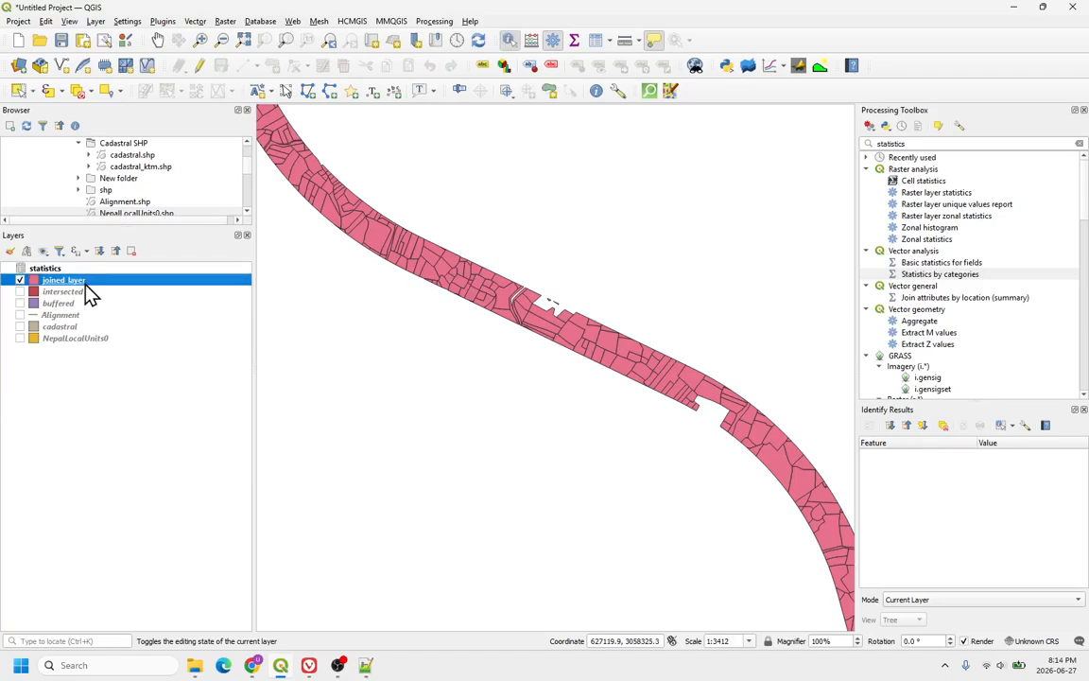
{"action": "right_click", "coordinate": [85, 281]}
{"action": "left_click", "coordinate": [146, 457]}
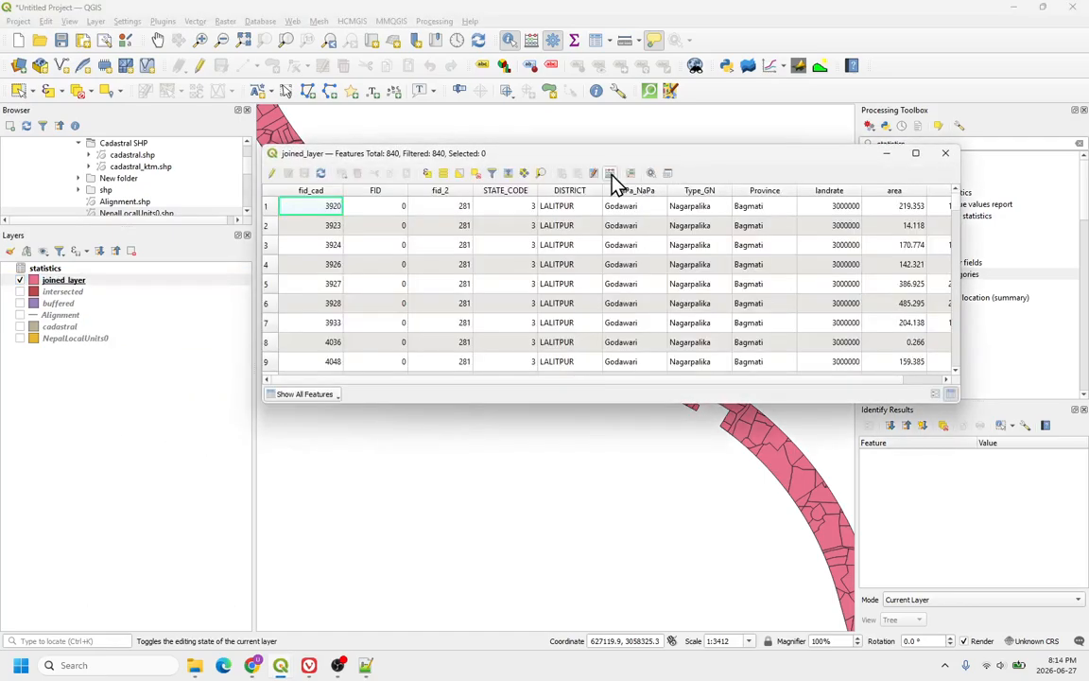
{"action": "left_click", "coordinate": [613, 181]}
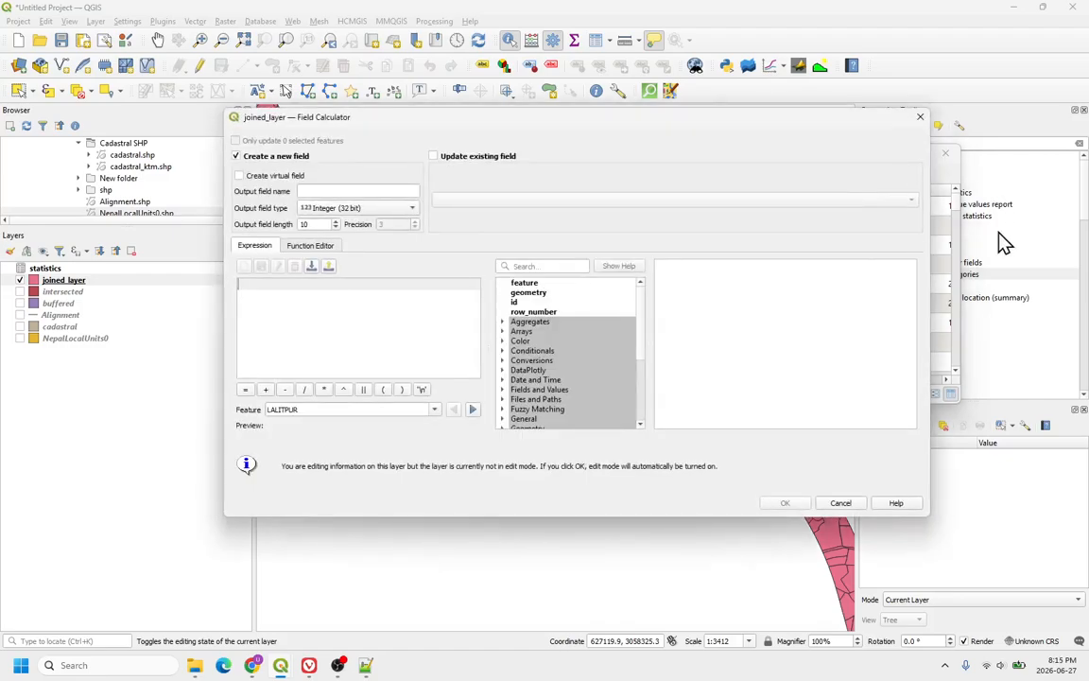
{"action": "left_click", "coordinate": [920, 116]}
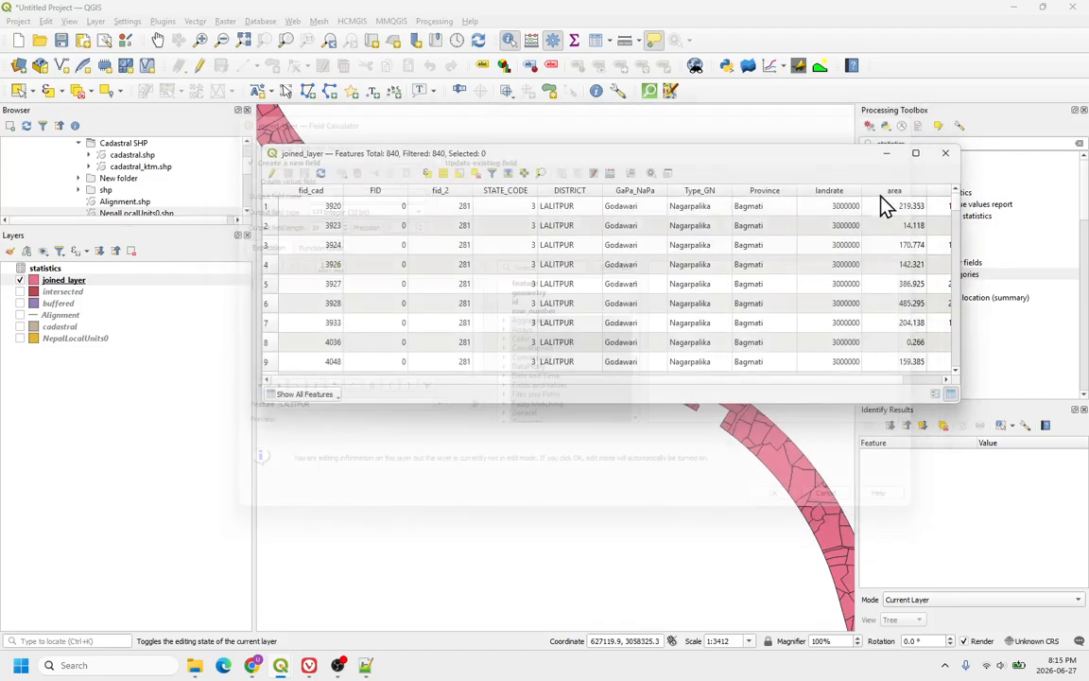
Step: Scroll through the joined_layer table to examine the landrate, area and cost values of the parcels
{"action": "scroll", "coordinate": [676, 276], "scroll_direction": "right", "scroll_amount": 1}
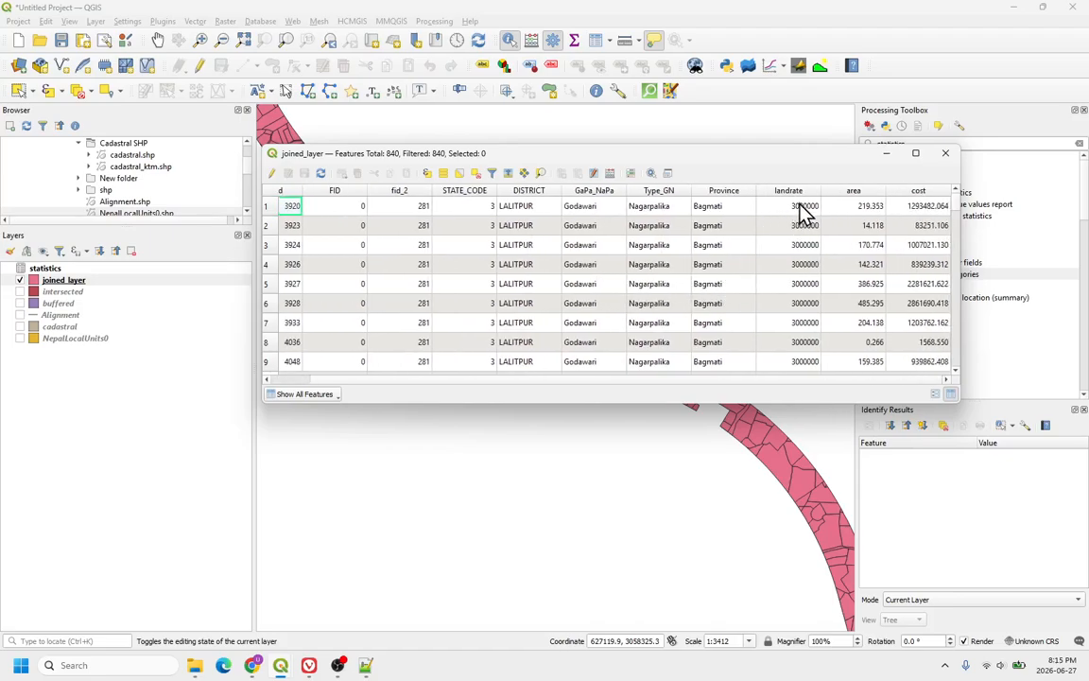
{"action": "scroll", "coordinate": [802, 214], "scroll_direction": "left", "scroll_amount": 1}
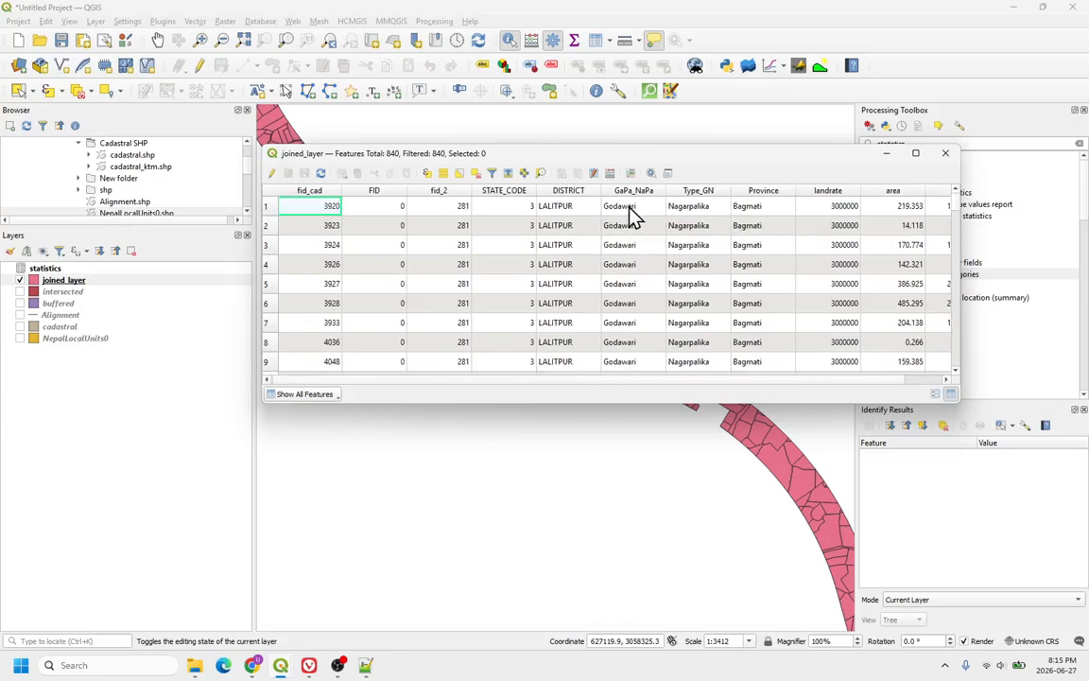
{"action": "scroll", "coordinate": [813, 255], "scroll_direction": "right", "scroll_amount": 1}
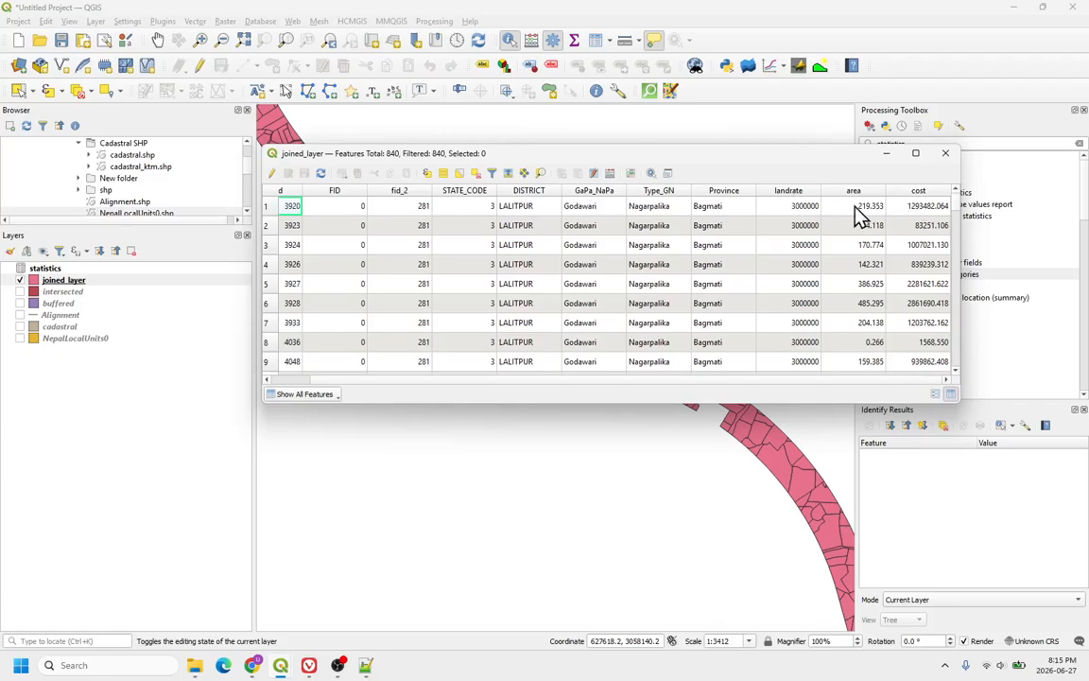
{"action": "left_click", "coordinate": [795, 212]}
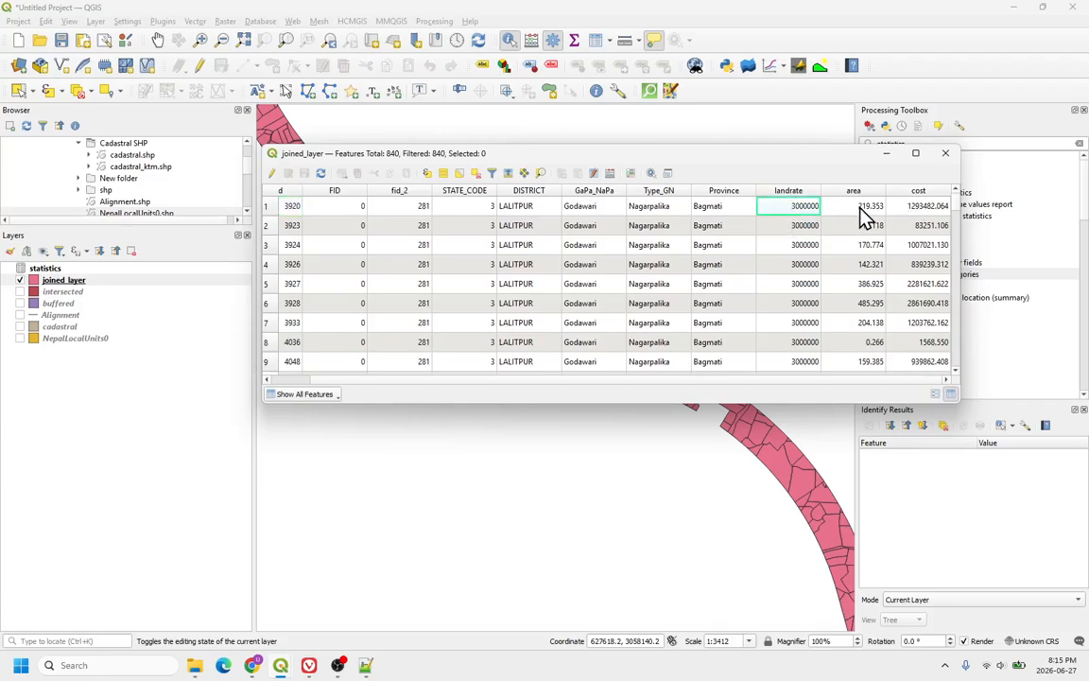
{"action": "left_click", "coordinate": [863, 215]}
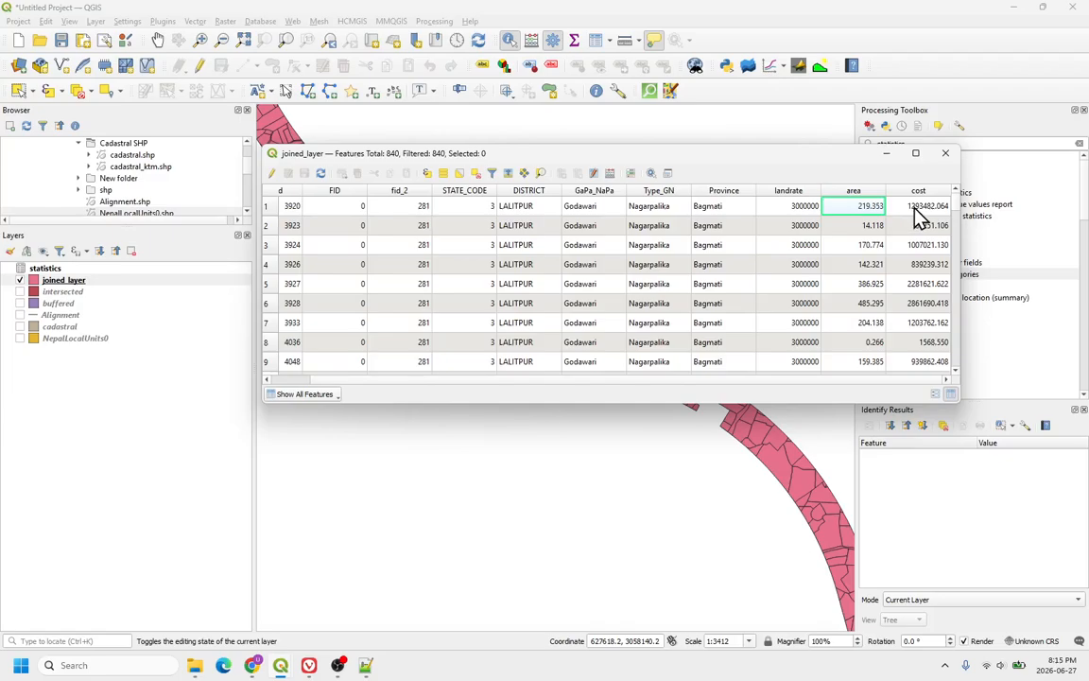
{"action": "left_click", "coordinate": [915, 208]}
{"action": "scroll", "coordinate": [917, 331], "scroll_direction": "down", "scroll_amount": 3}
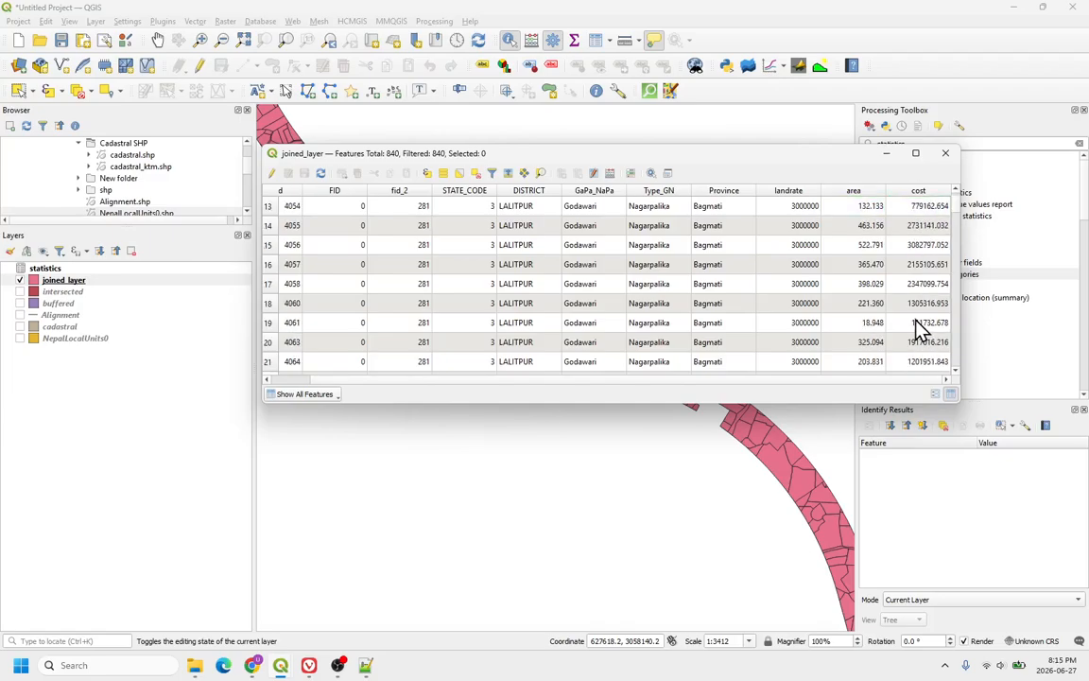
{"action": "scroll", "coordinate": [917, 326], "scroll_direction": "up", "scroll_amount": 3}
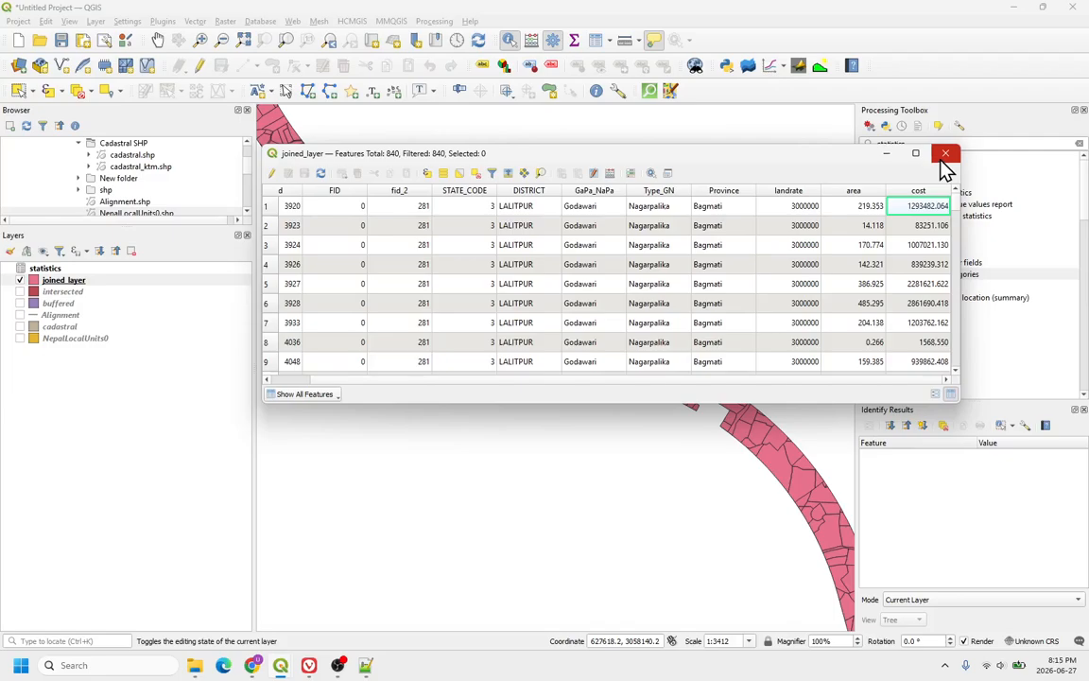